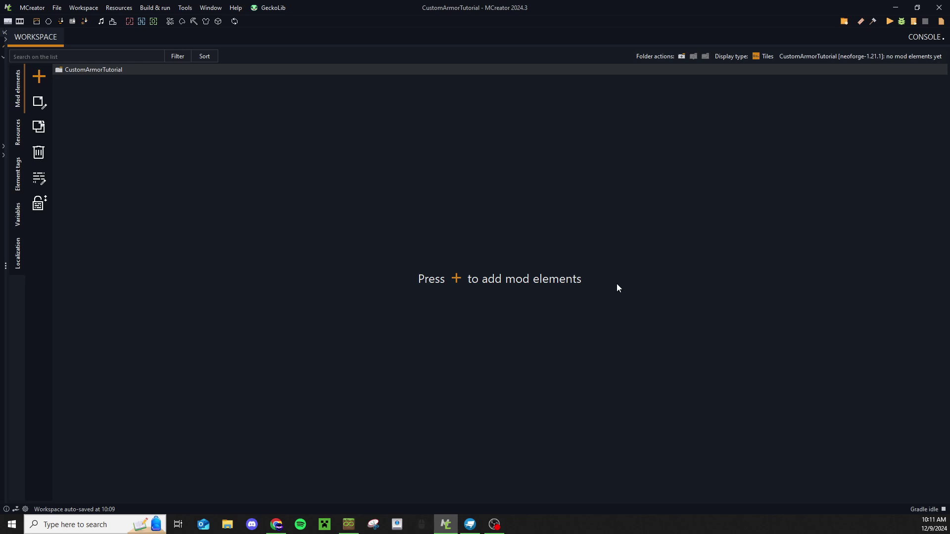
Step: Switch to Blockbench and start creating a new Minecraft Skin model
click(39, 75)
click(571, 238)
click(466, 531)
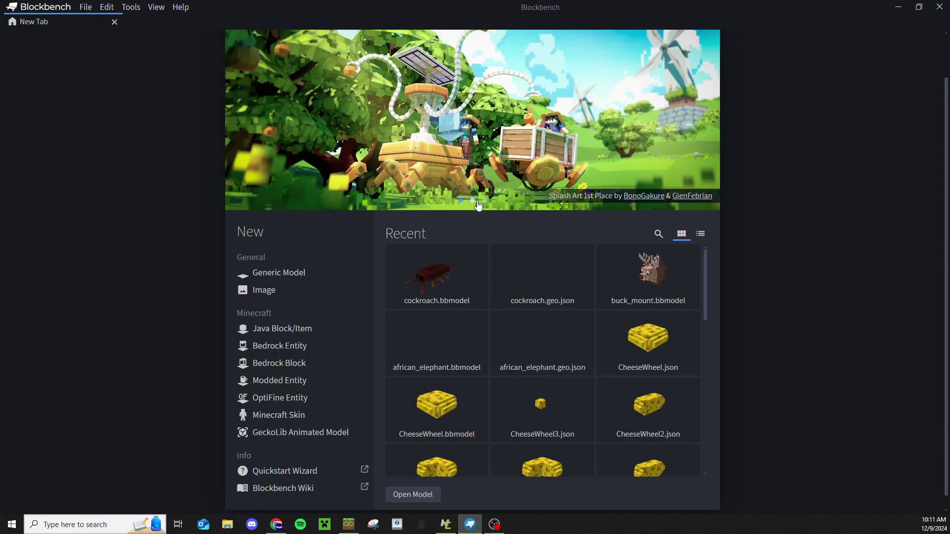
scroll(478, 207, down, 1)
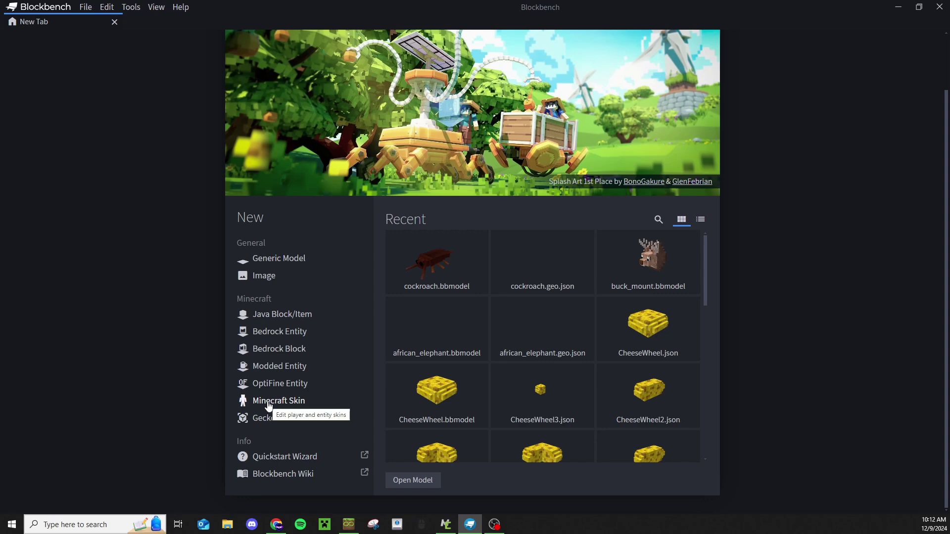
click(269, 405)
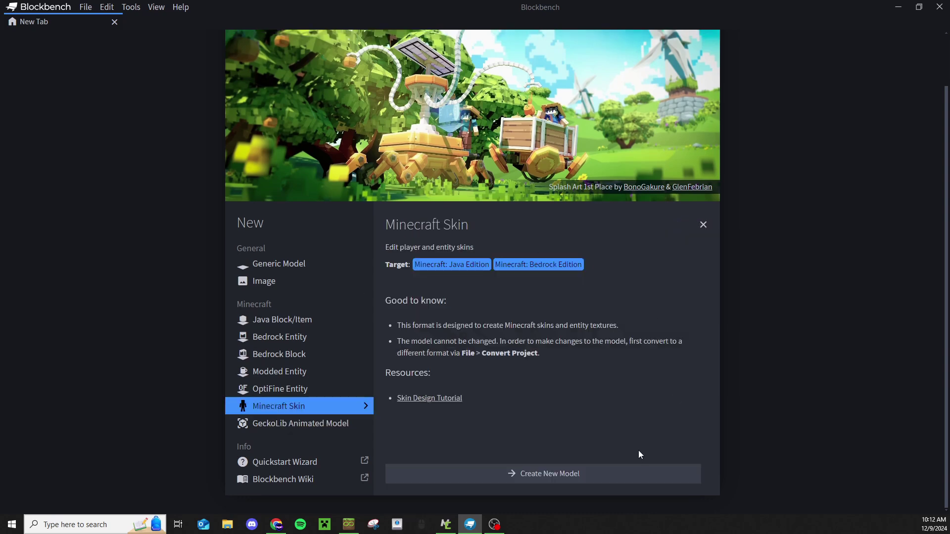
click(601, 476)
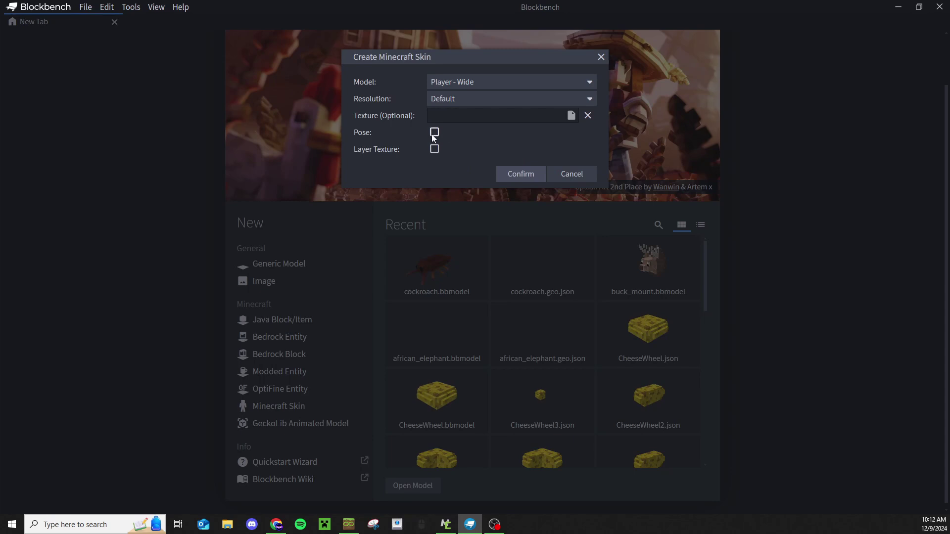
Step: Create the skin with the Player - Wide model at default resolution, leaving Pose and Layer Texture off
click(500, 81)
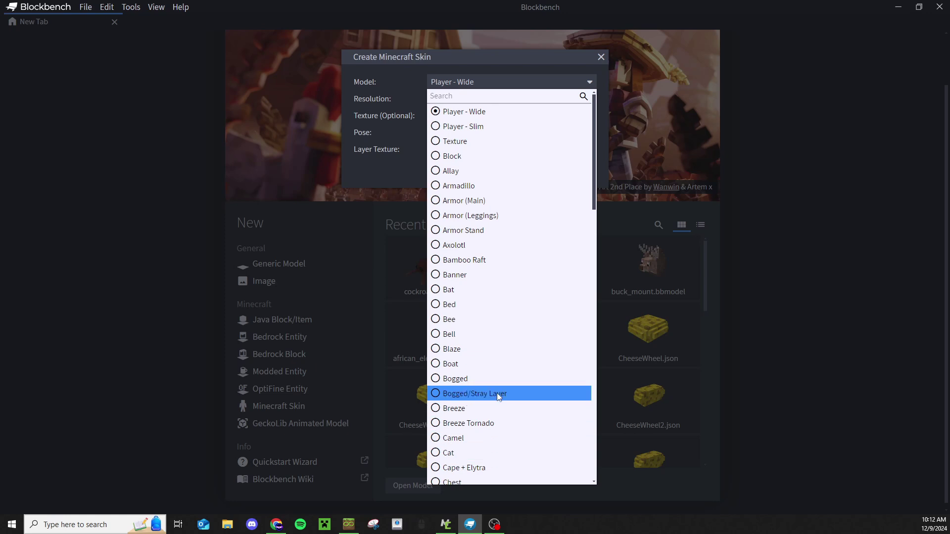
scroll(498, 389, down, 7)
scroll(502, 365, up, 7)
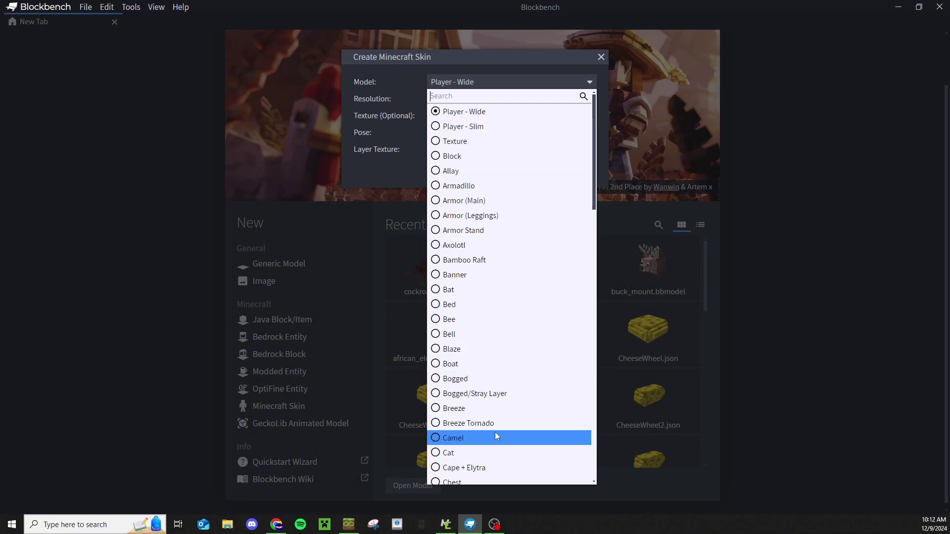
click(504, 112)
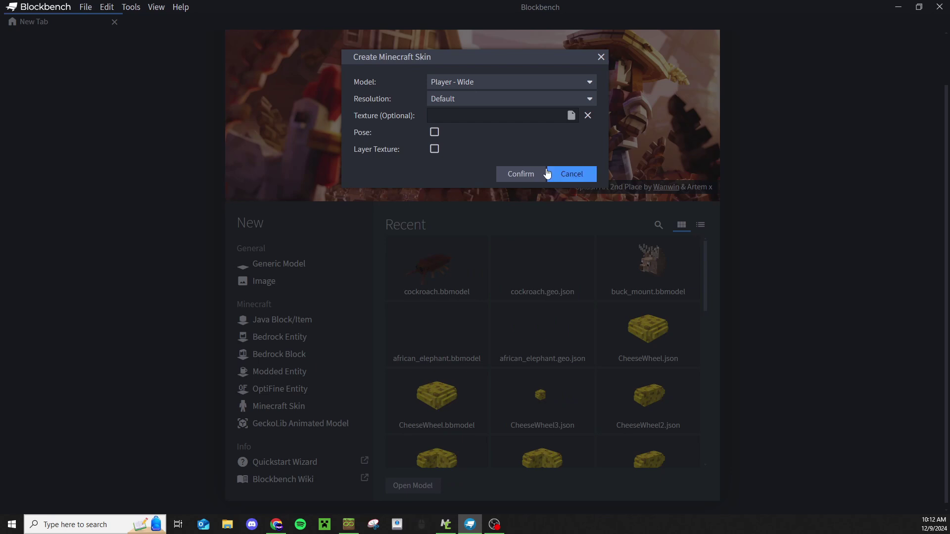
click(533, 178)
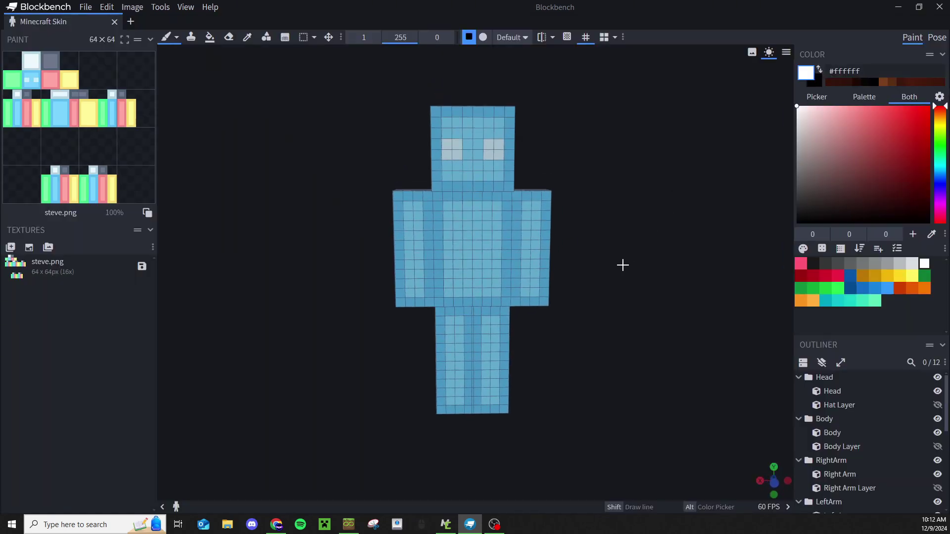
drag(621, 265, 664, 276)
drag(304, 195, 258, 173)
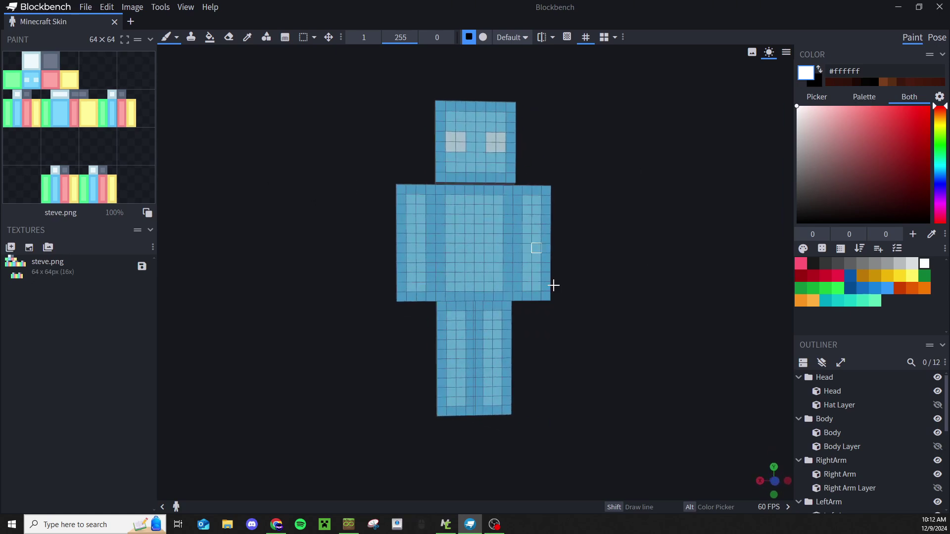
click(937, 38)
click(913, 38)
Step: Convert the skin project to the Modded Entity format without creating a copy
click(89, 7)
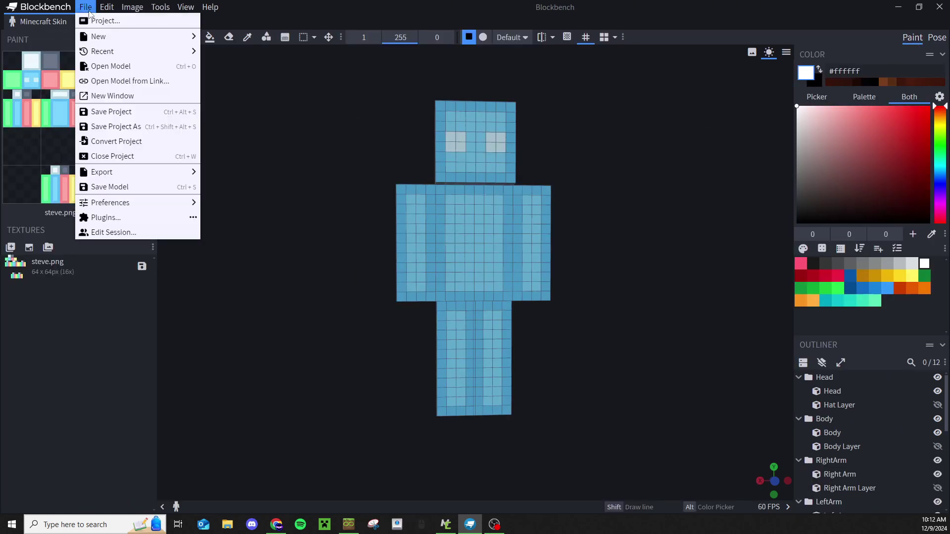
click(117, 141)
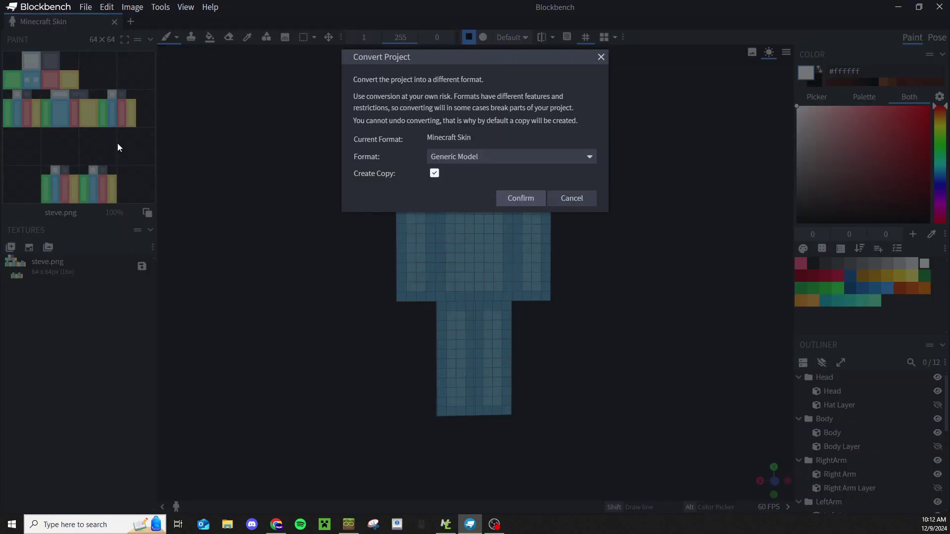
click(494, 156)
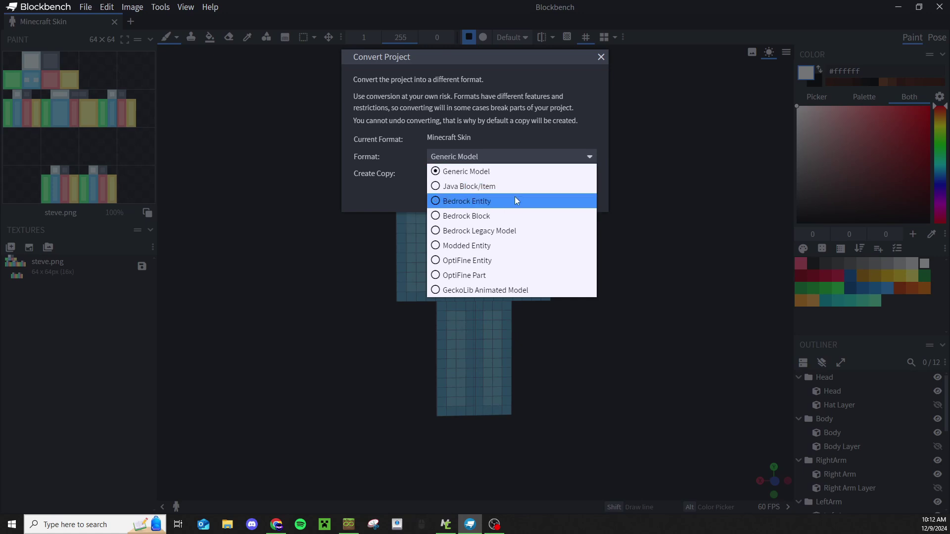
click(497, 246)
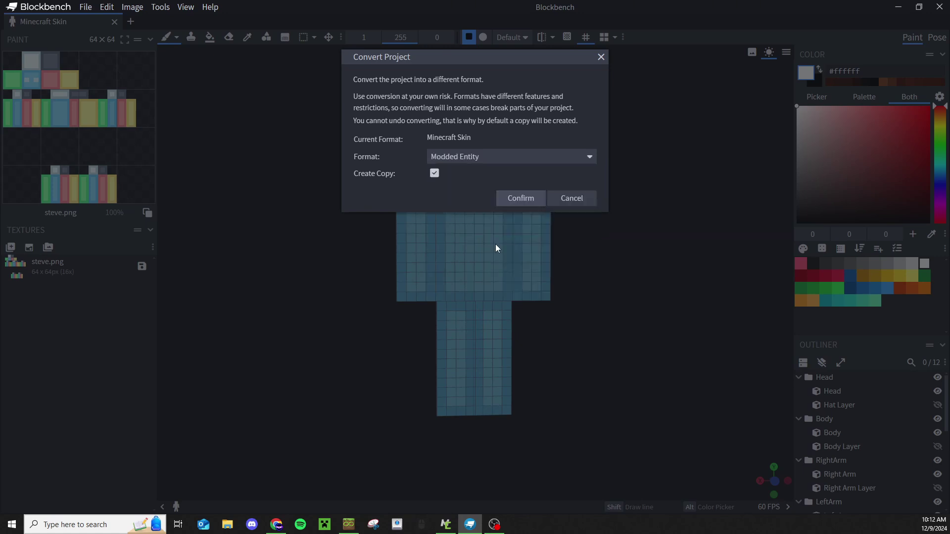
click(484, 156)
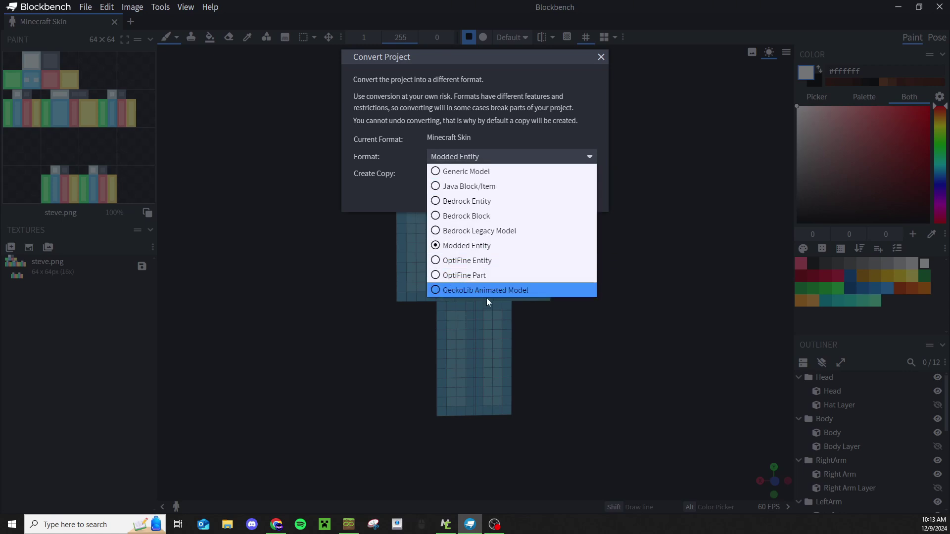
click(490, 247)
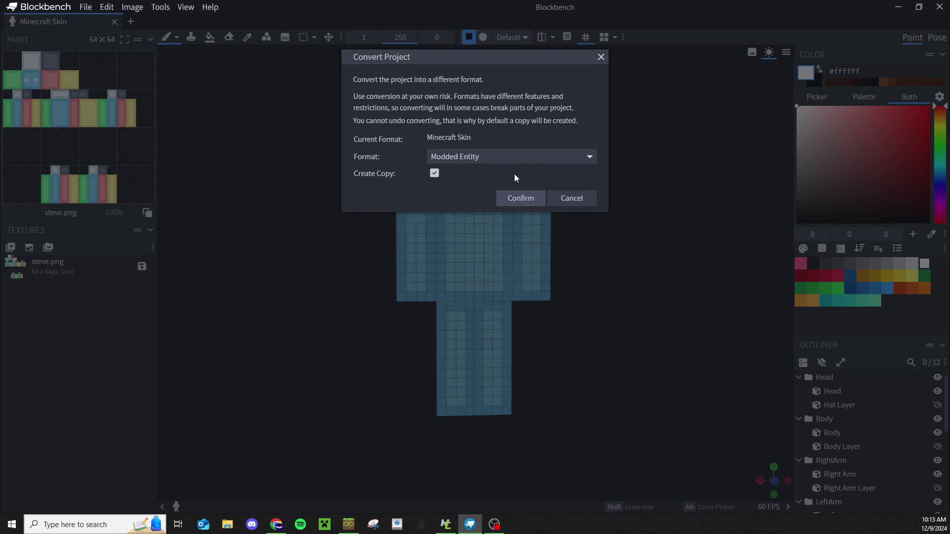
click(435, 174)
click(536, 200)
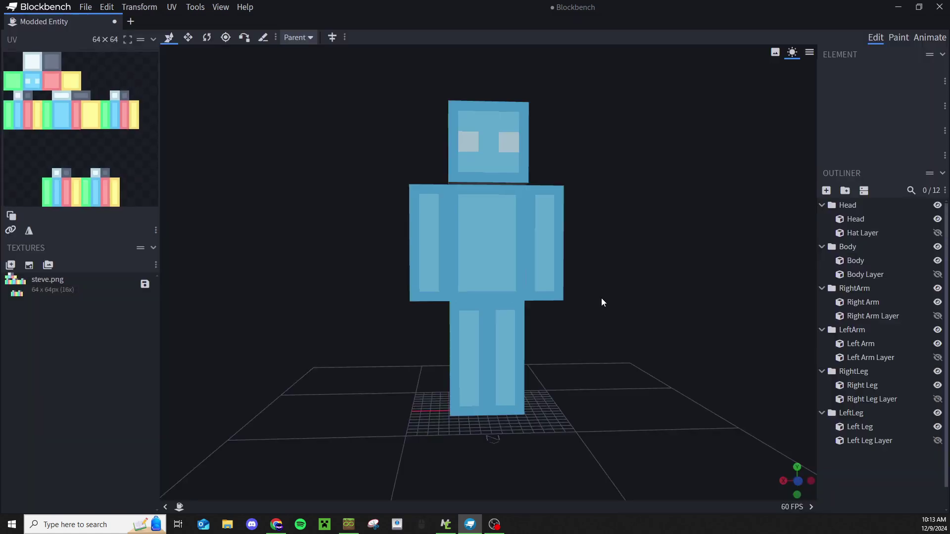
Step: Collapse the Head, Body, RightArm, LeftArm, RightLeg and LeftLeg groups in the outliner
drag(678, 319, 651, 256)
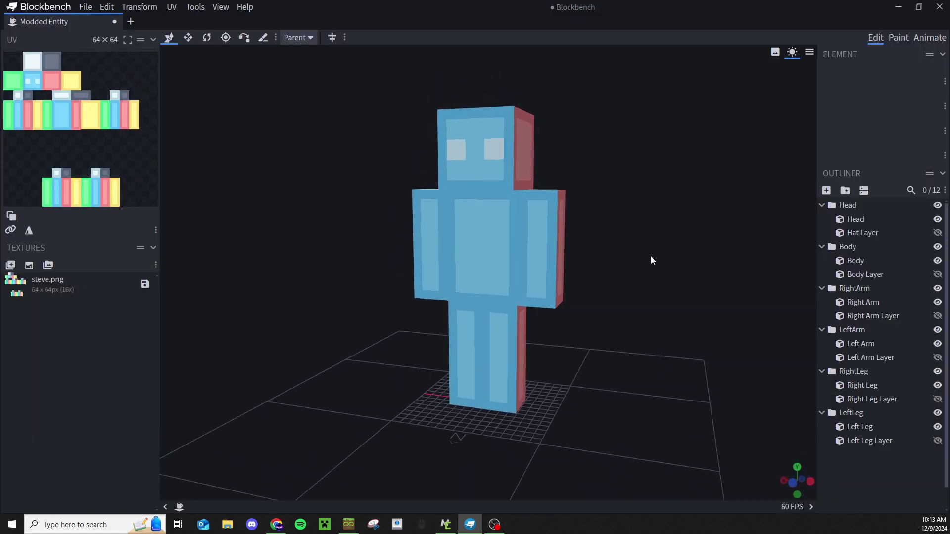
click(822, 205)
click(822, 219)
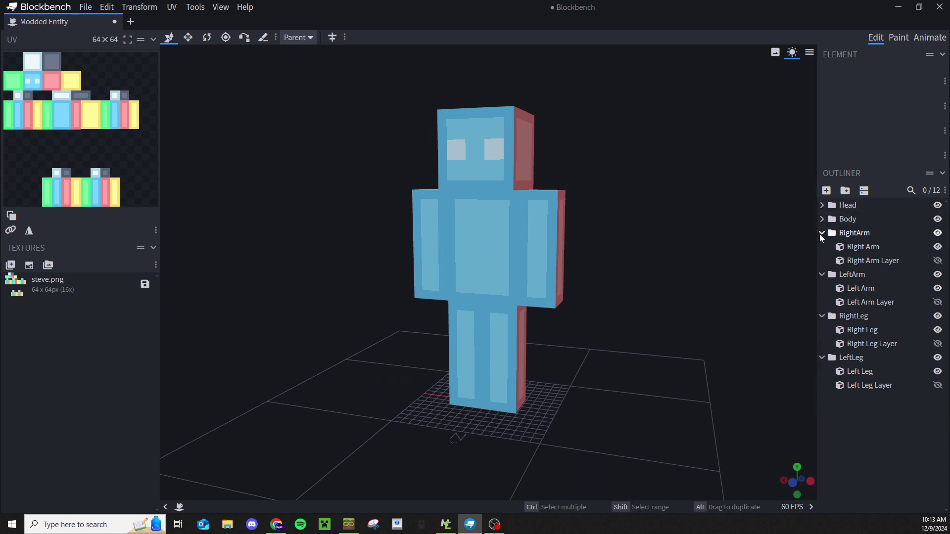
click(822, 232)
click(822, 246)
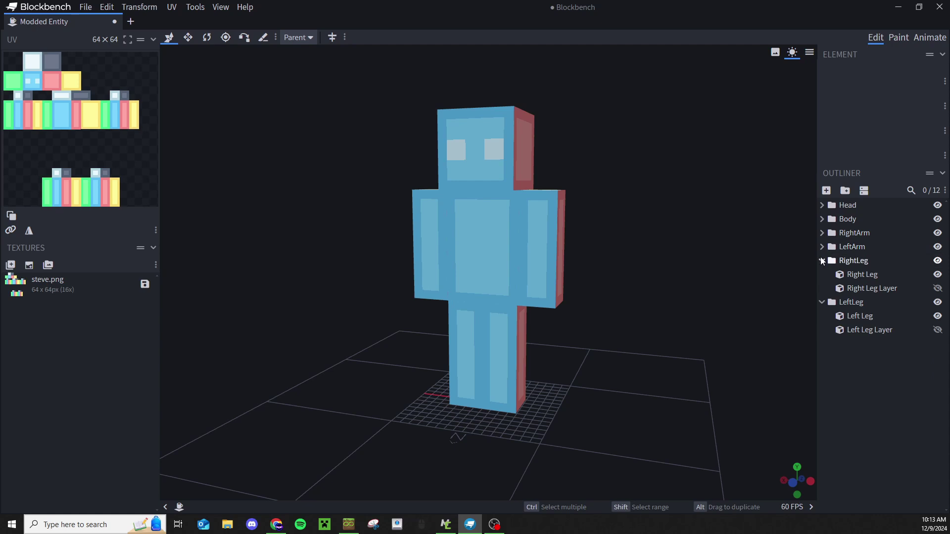
click(822, 260)
click(822, 275)
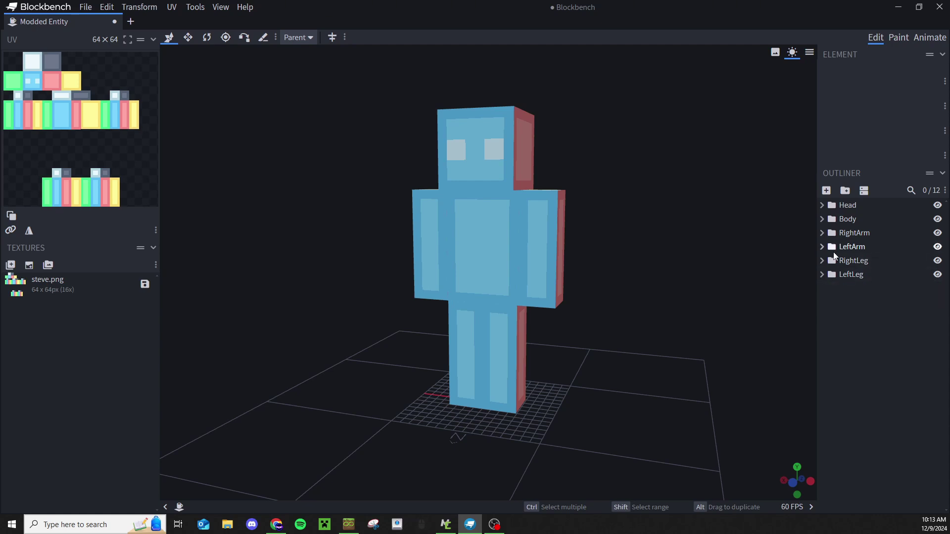
Step: Add a new top-level group to the outliner and name it Player
drag(723, 363, 435, 170)
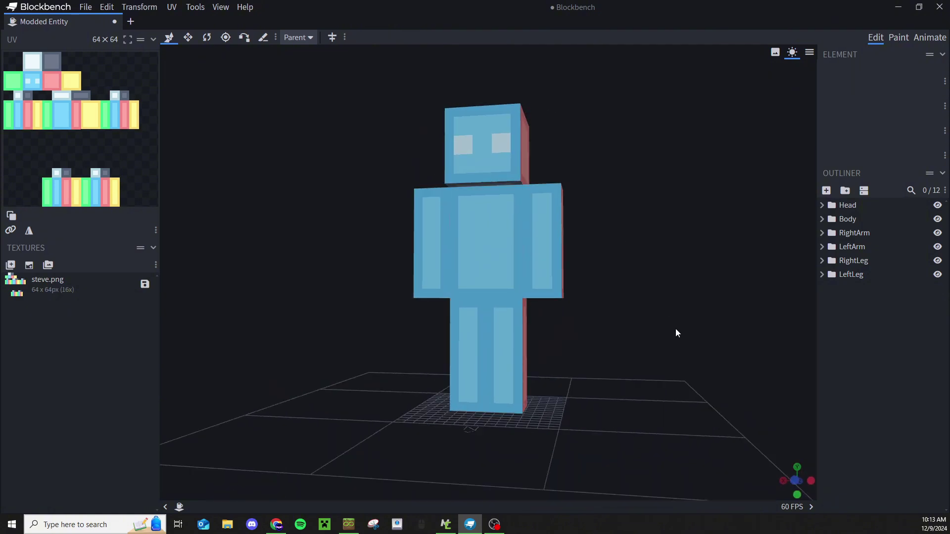
drag(676, 331, 668, 399)
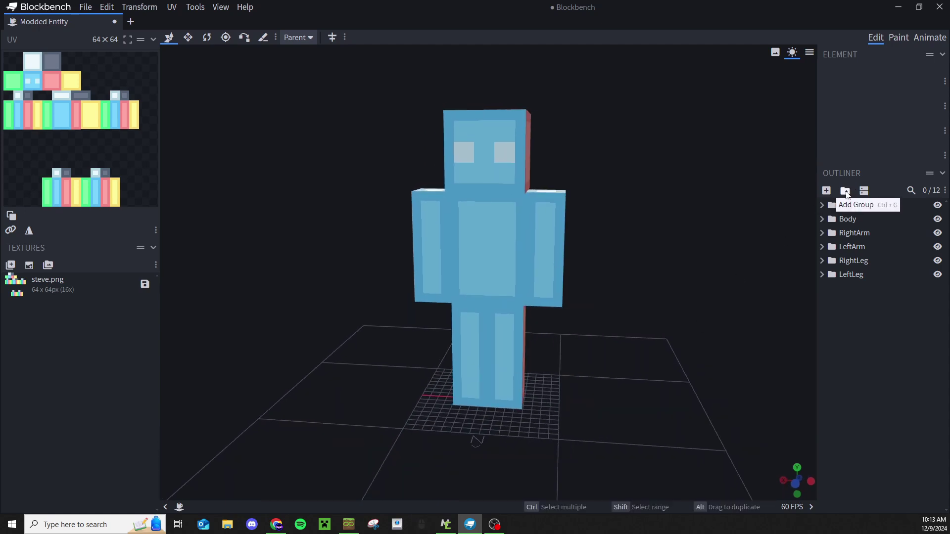
click(845, 190)
right_click(858, 303)
click(793, 440)
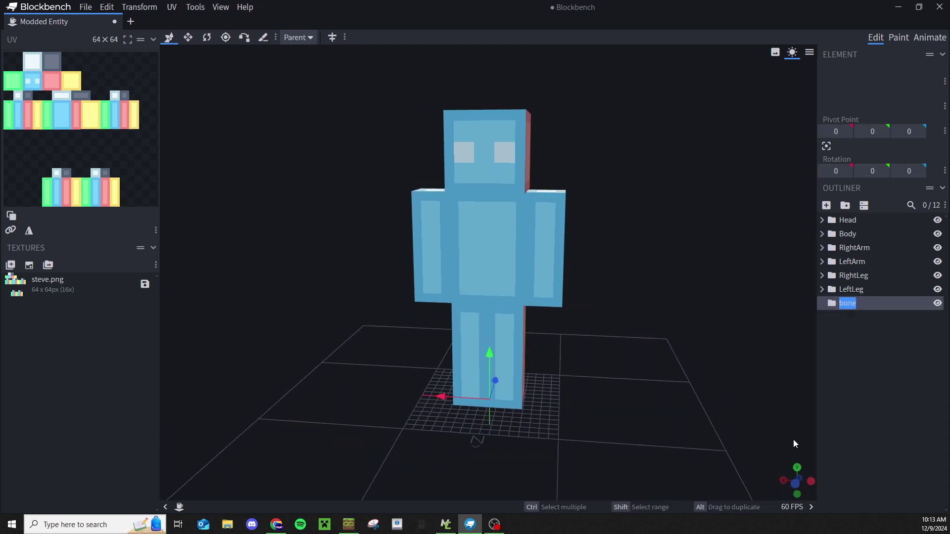
text(Player)
Step: Move all six body-part groups into the Player group, ordered Head, Body, RightArm, LeftArm, RightLeg, LeftLeg
click(891, 219)
ctrl+click(877, 305)
drag(878, 241, 868, 305)
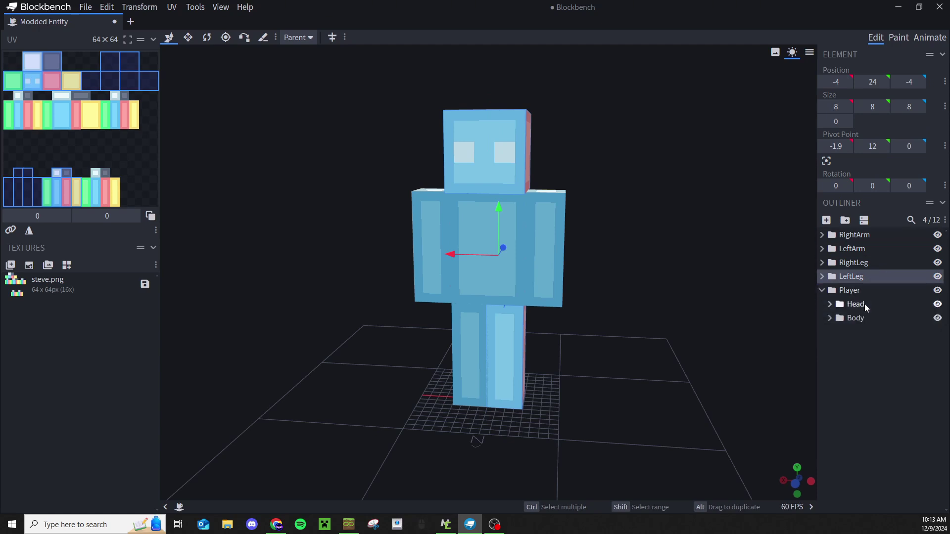
drag(860, 234, 859, 277)
drag(859, 236, 862, 263)
drag(862, 236, 868, 250)
Step: Examine the player model from several angles and select the Head, RightLeg and LeftLeg groups to see which part each controls
drag(666, 407, 612, 404)
scroll(611, 405, up, 4)
scroll(643, 376, down, 4)
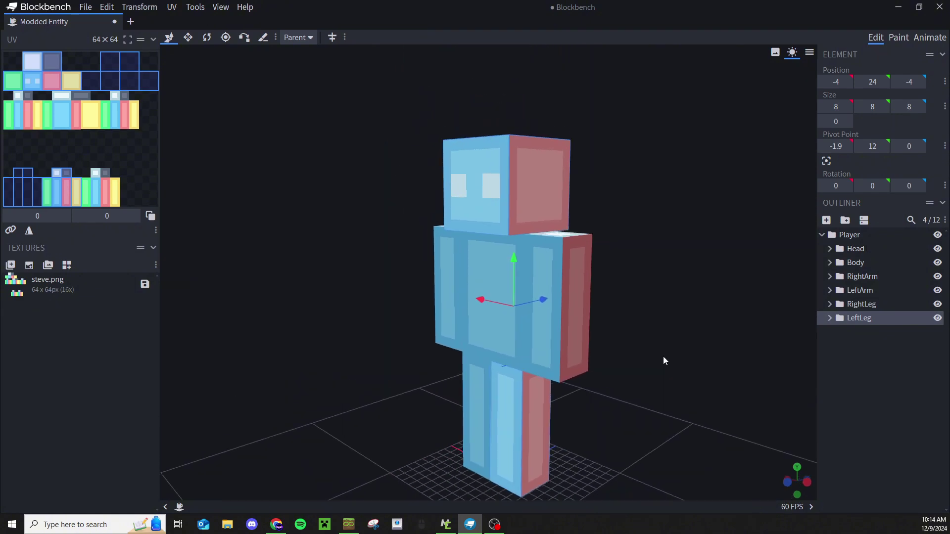
drag(659, 346, 458, 212)
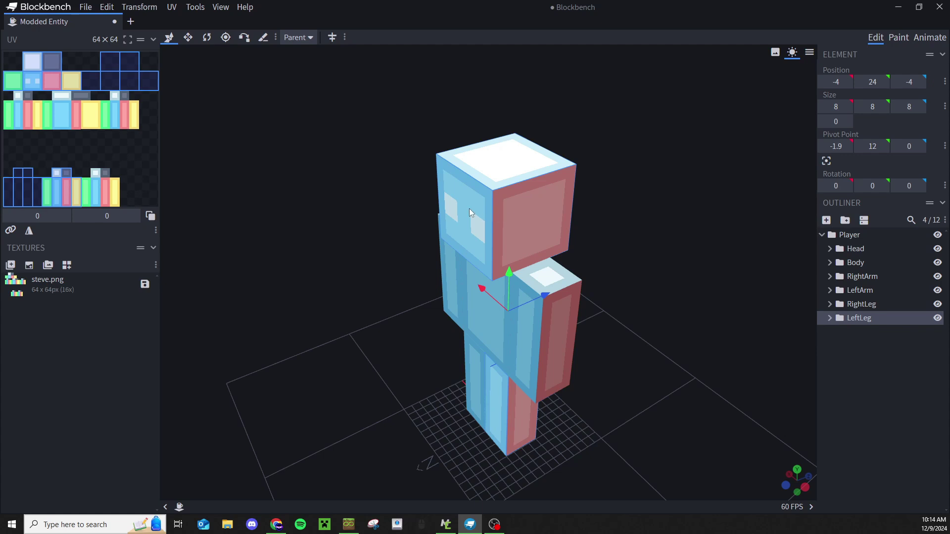
drag(558, 237, 723, 207)
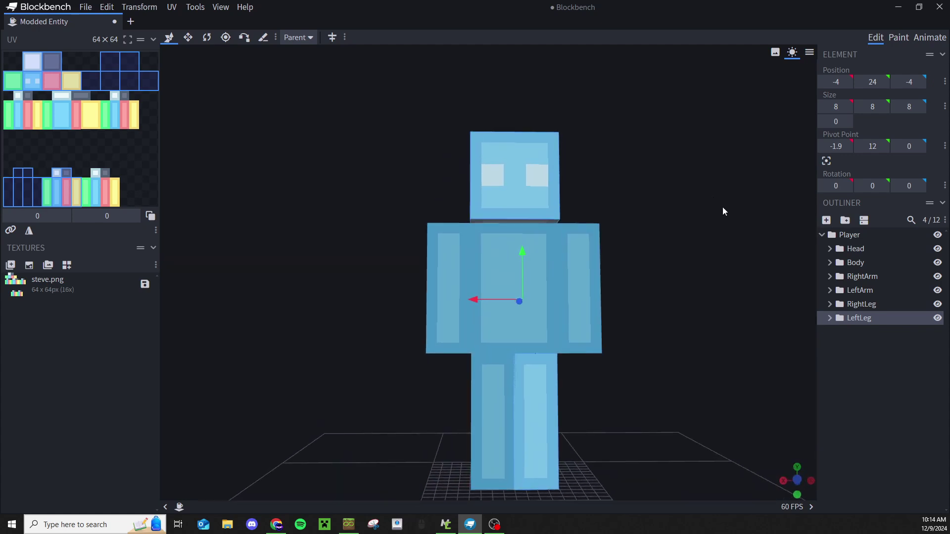
click(855, 254)
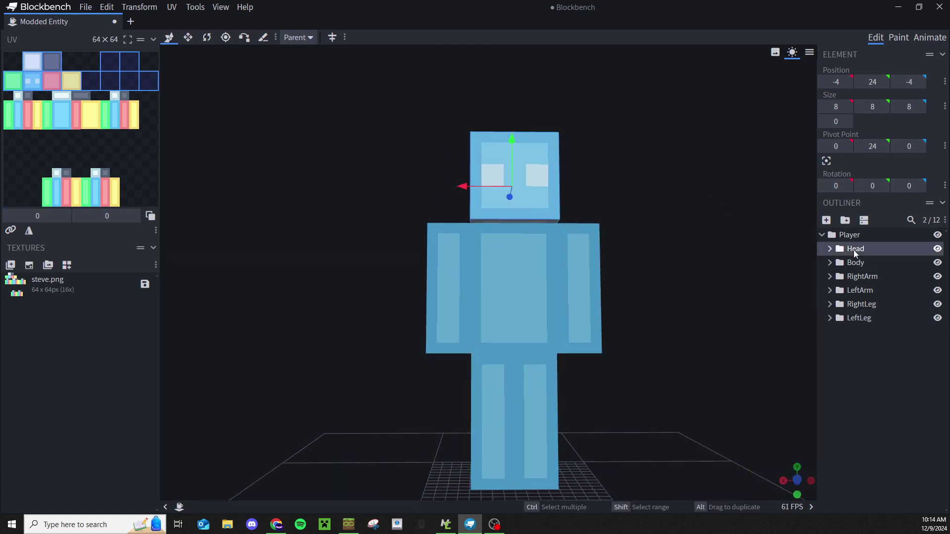
drag(678, 443, 604, 382)
scroll(598, 384, up, 4)
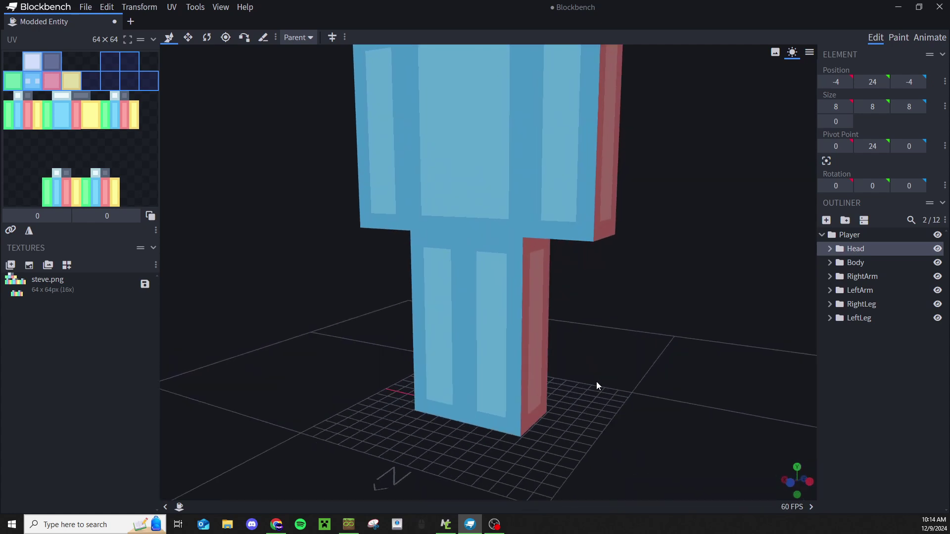
click(879, 305)
click(881, 316)
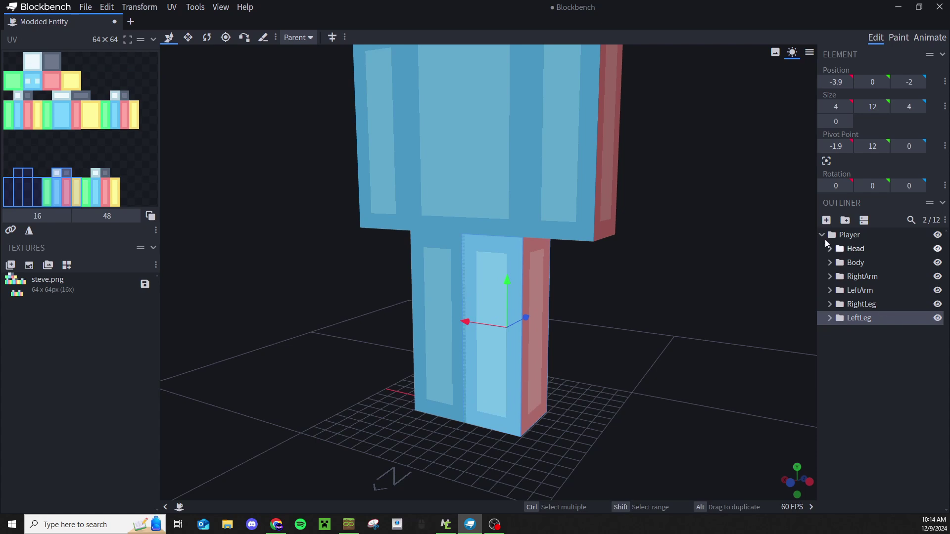
click(872, 304)
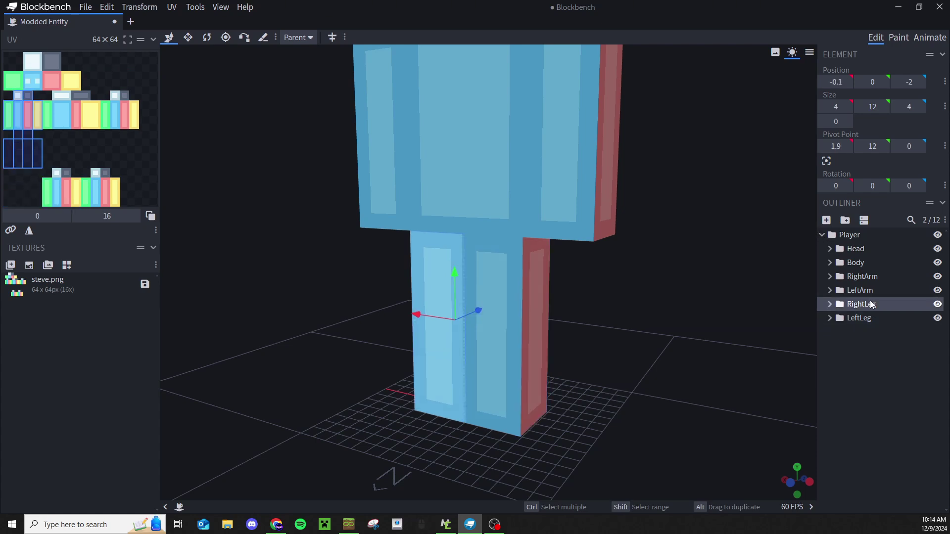
click(870, 318)
click(869, 307)
click(869, 318)
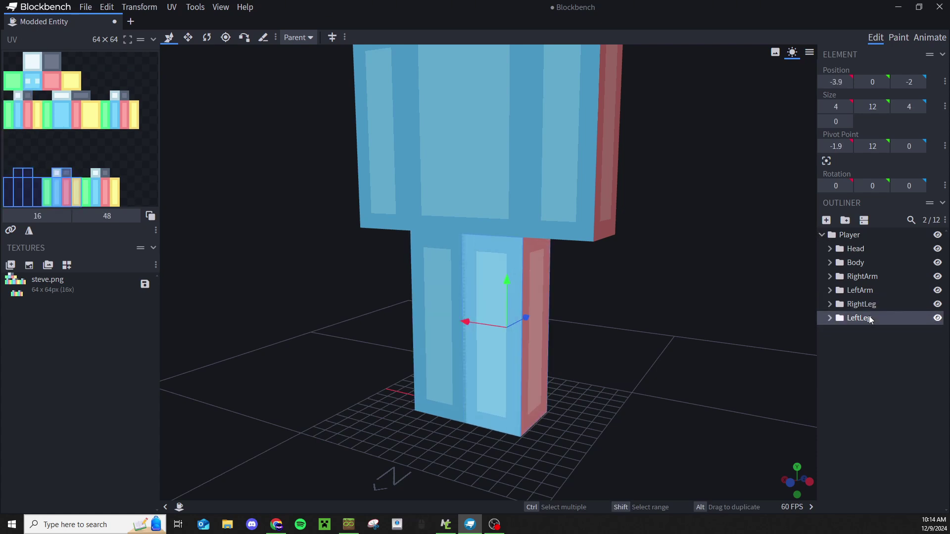
click(868, 304)
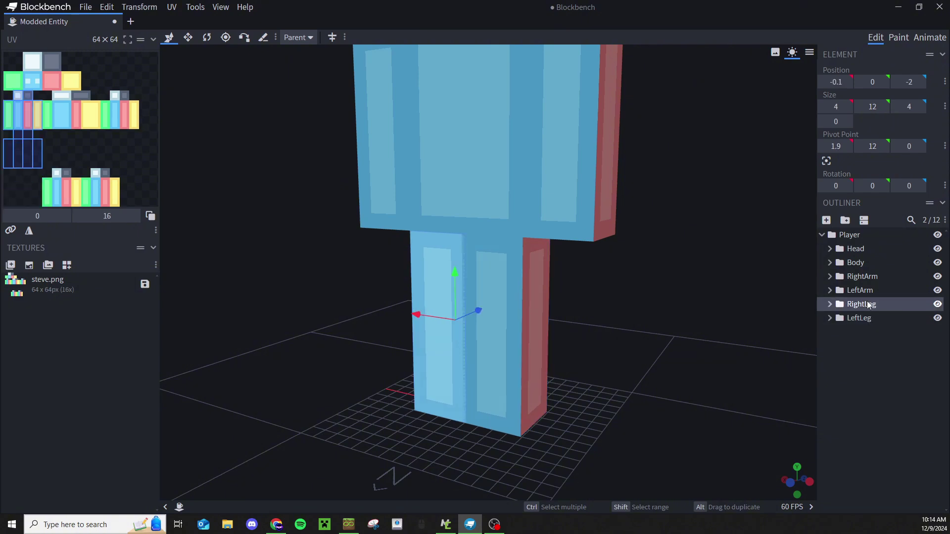
Step: Add a new group, place it at the top level outside the Player group, and name it LegLeft
click(821, 235)
click(845, 219)
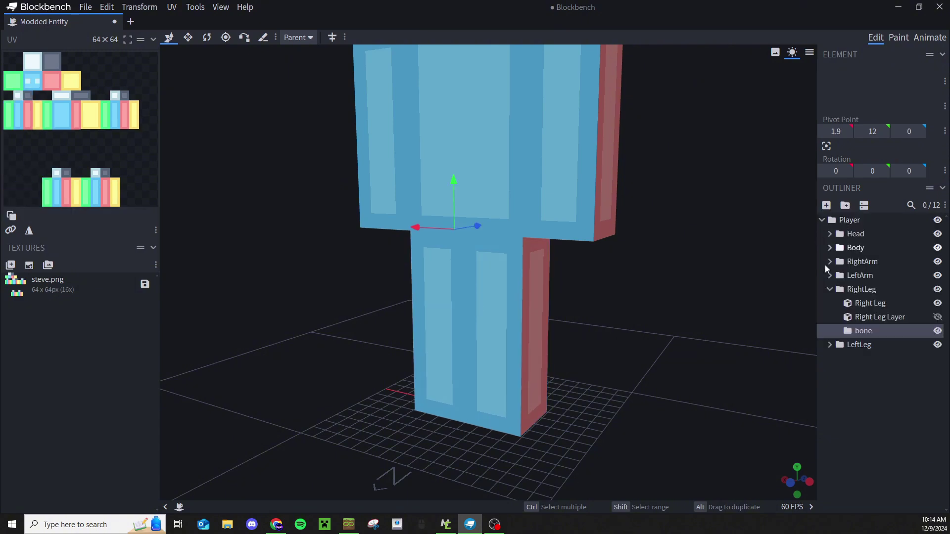
drag(869, 335, 855, 357)
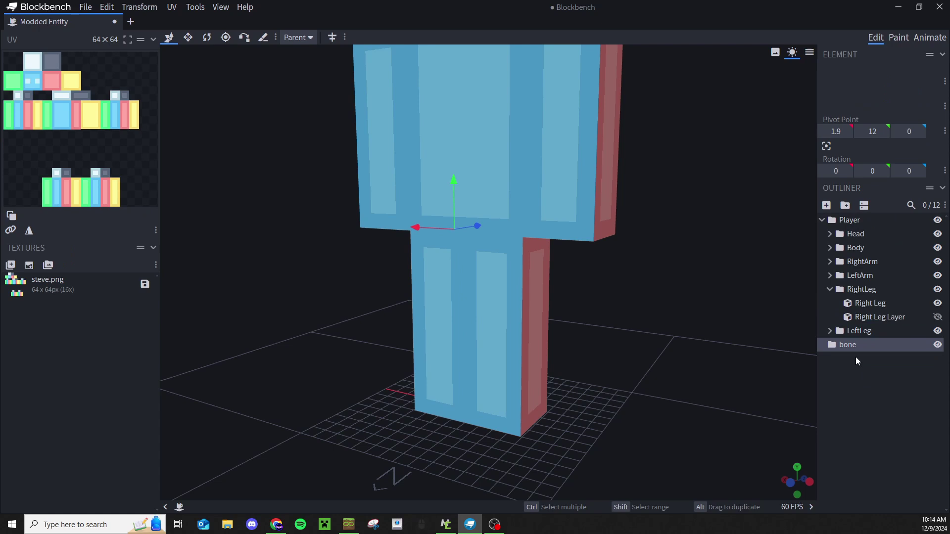
click(829, 289)
click(821, 220)
right_click(841, 235)
click(797, 378)
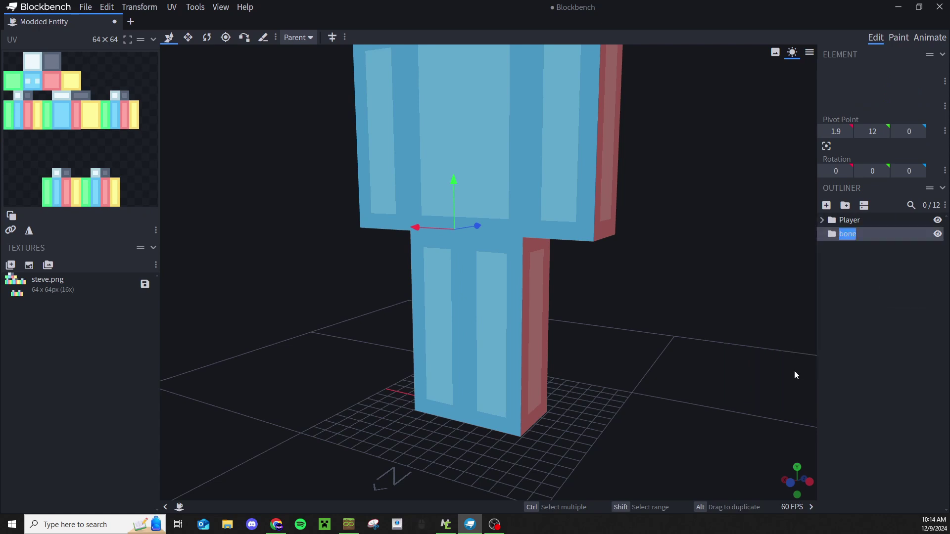
text(LegLeft)
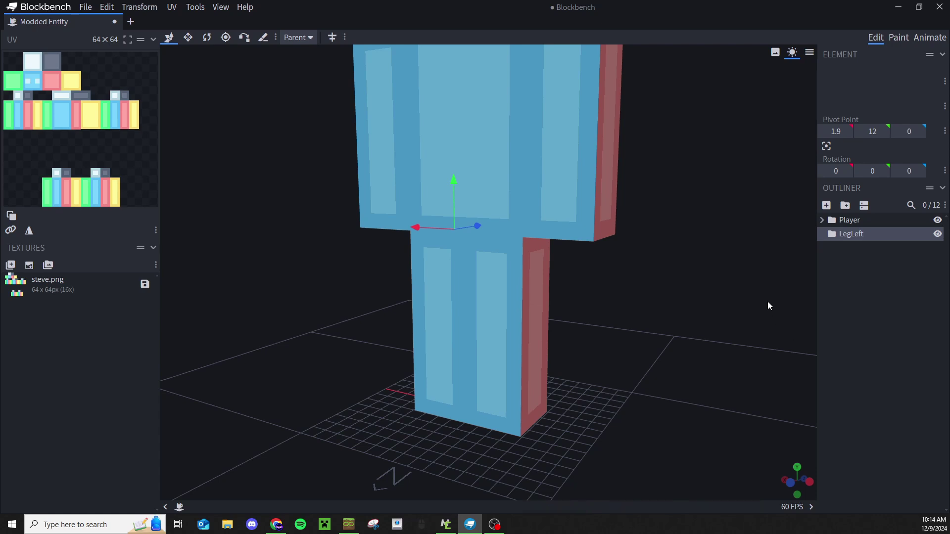
Step: Check the LeftLeg group's pivot point and set the LegLeft group's pivot X to -1.9 to match it
drag(779, 331, 737, 303)
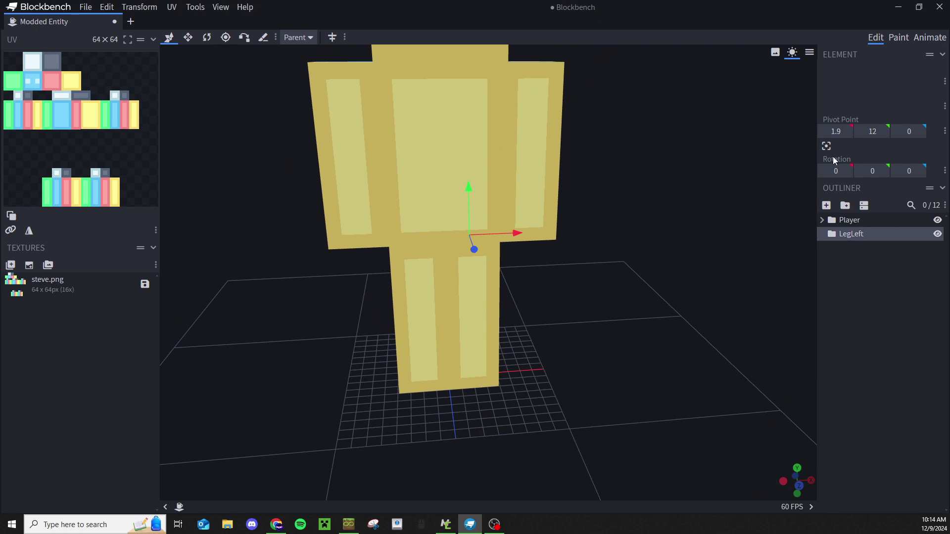
click(868, 219)
click(822, 235)
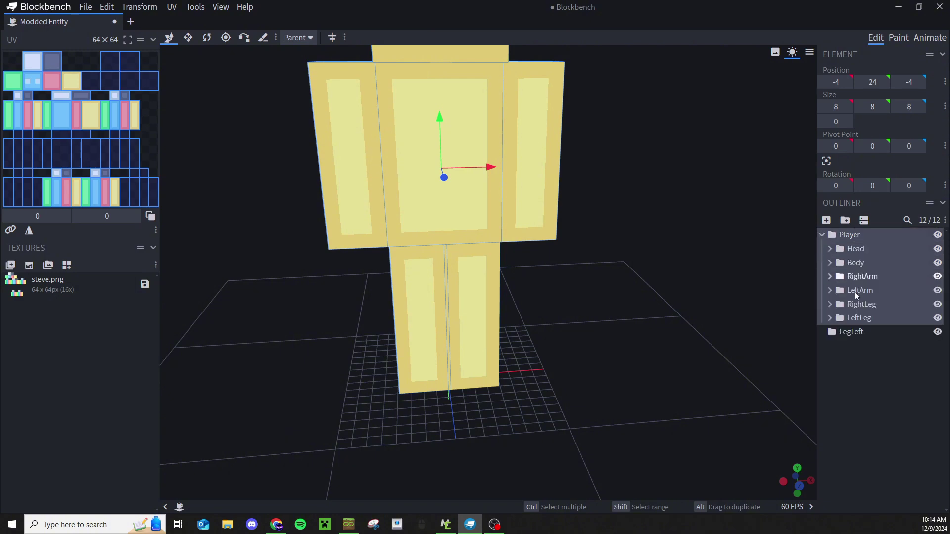
click(857, 318)
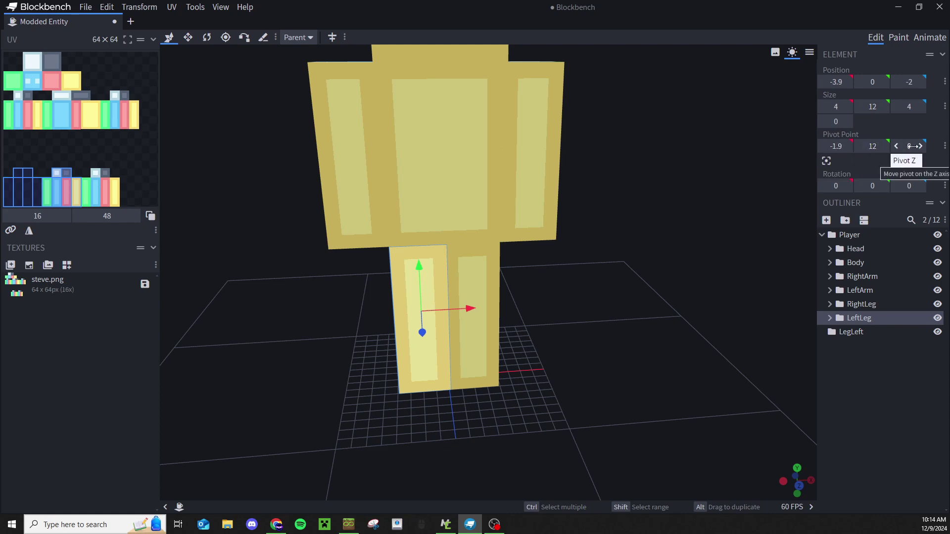
click(852, 332)
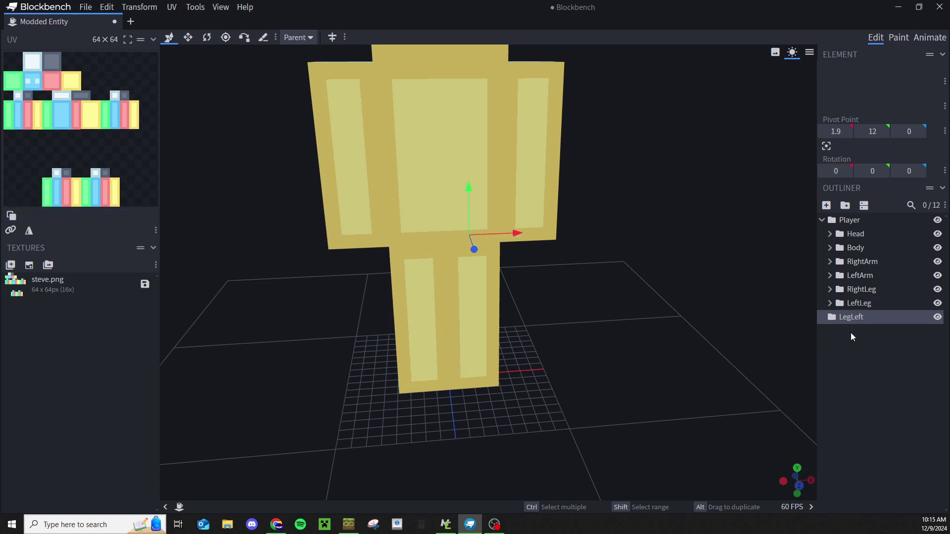
click(835, 131)
key(Left)
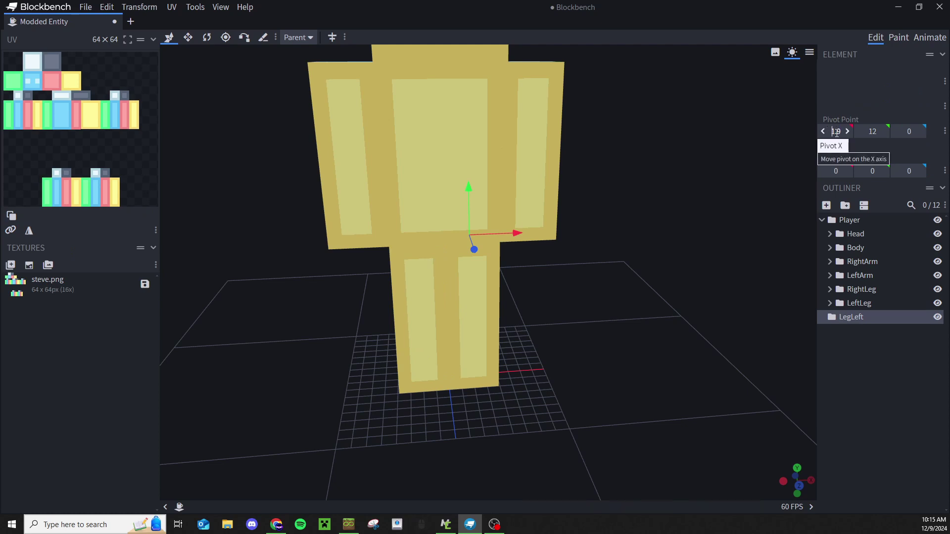
text(-)
click(728, 261)
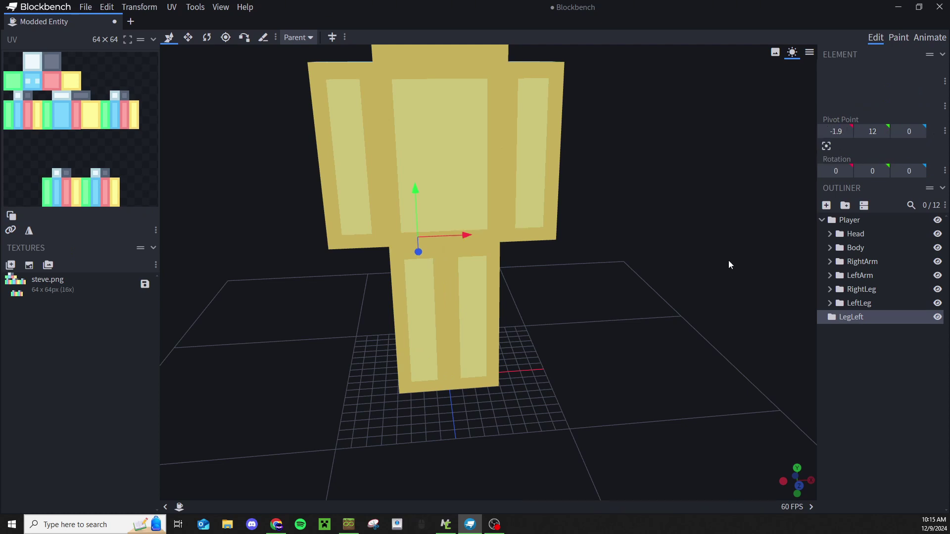
Step: Inspect the LegLeft pivot around the leg from several sides and delete the empty LegLeft group
drag(583, 365, 640, 334)
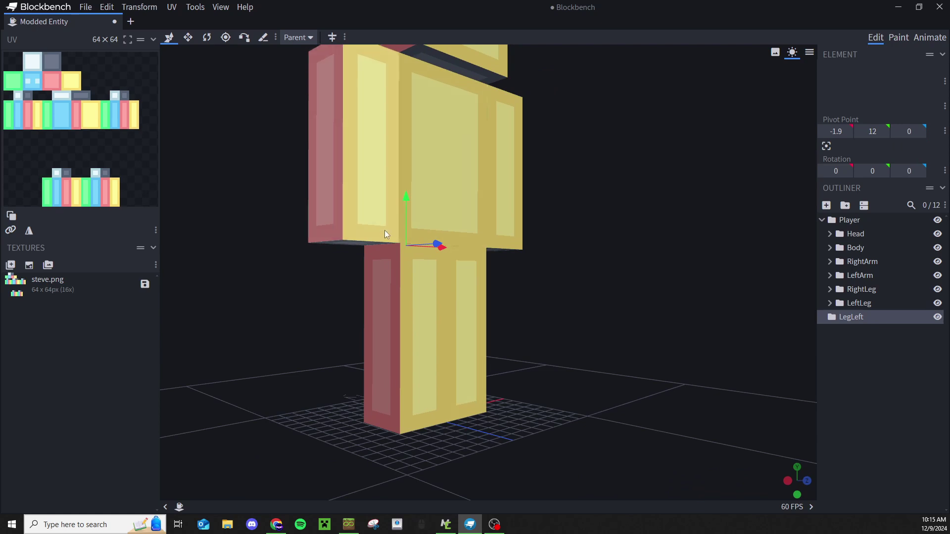
drag(539, 331, 700, 329)
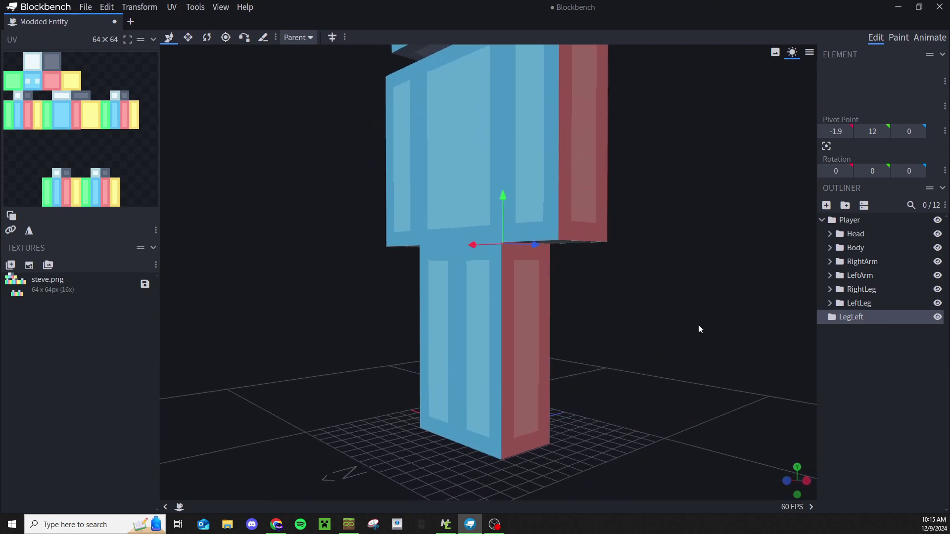
drag(580, 279, 402, 293)
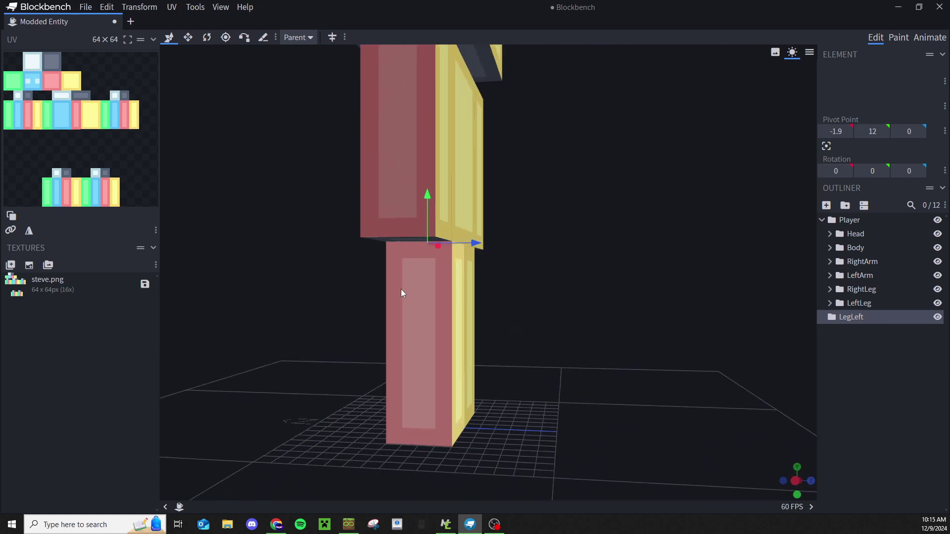
drag(567, 342, 328, 275)
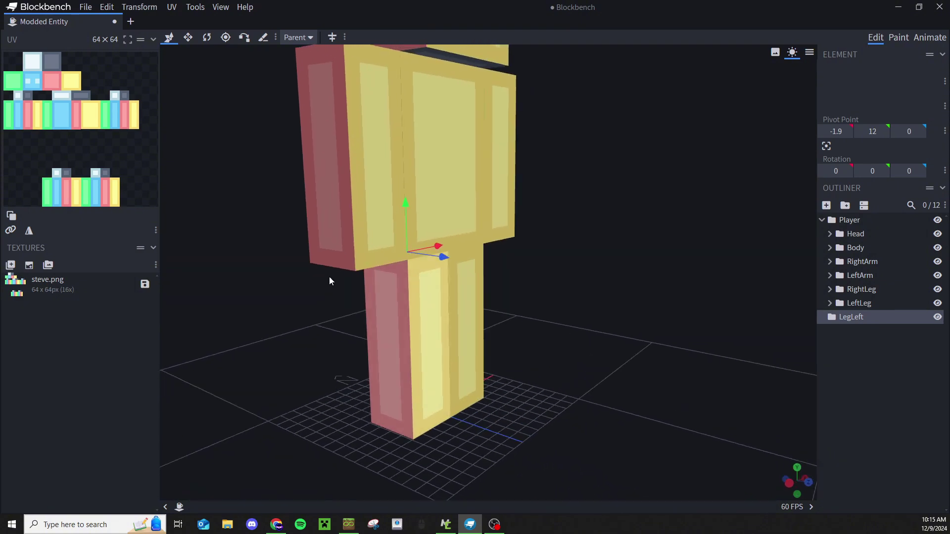
drag(571, 389, 473, 451)
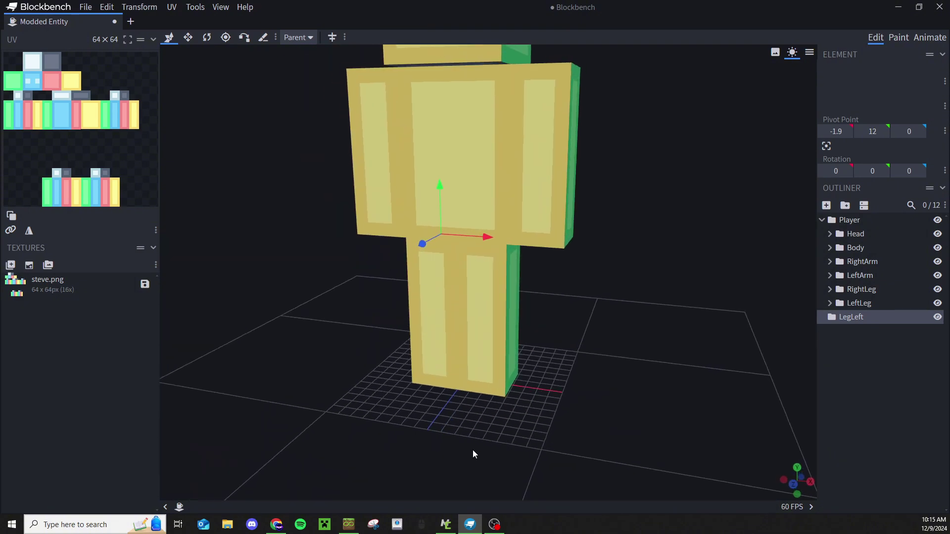
click(862, 293)
click(864, 332)
right_click(865, 332)
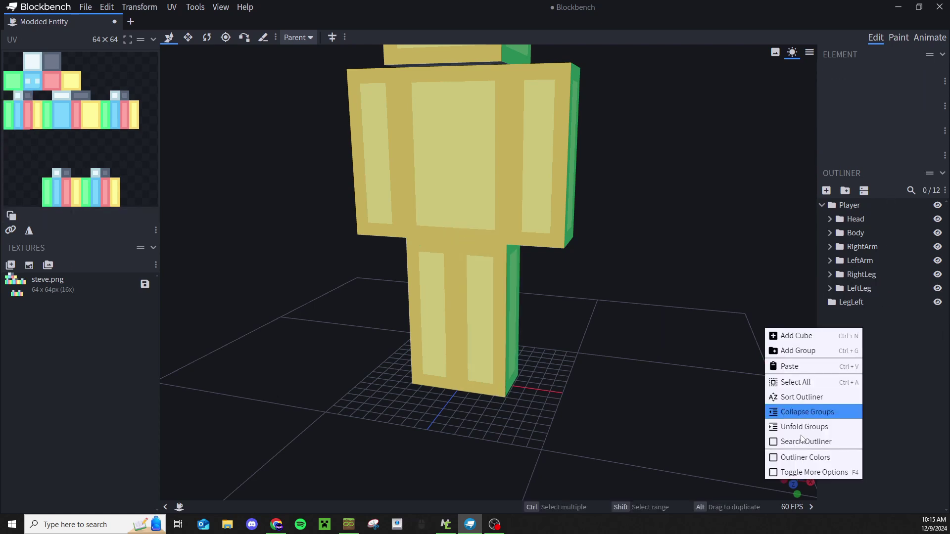
right_click(858, 316)
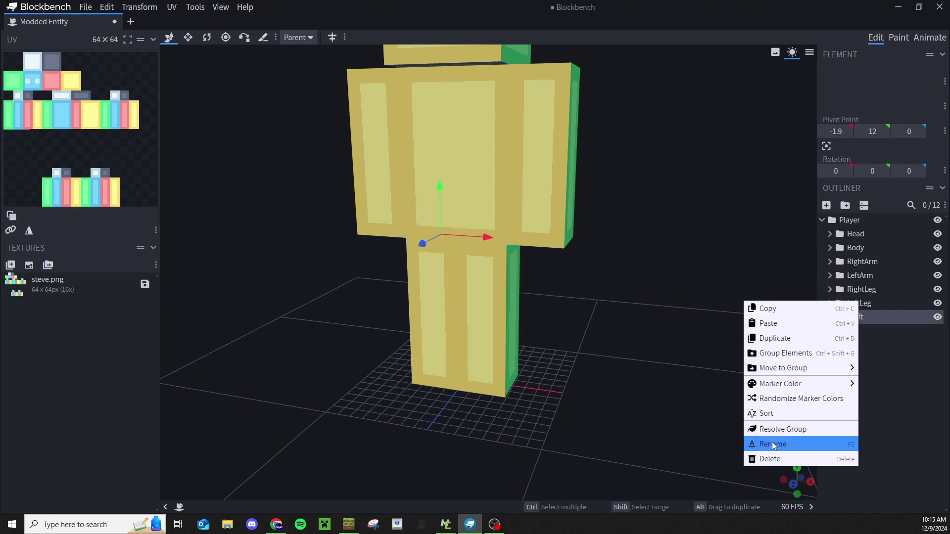
click(780, 456)
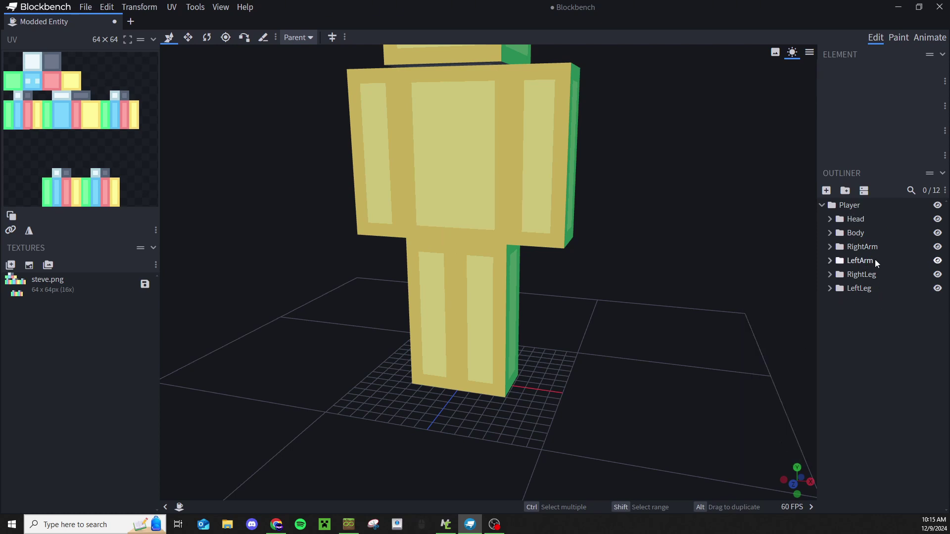
Step: Select the Body, RightArm and LeftArm groups in turn to examine which part each controls and its pivot point
double_click(867, 232)
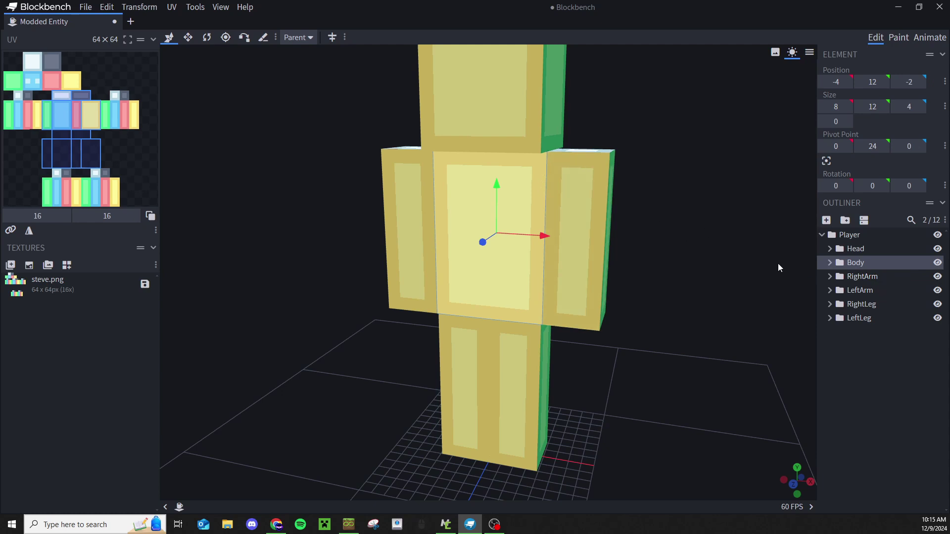
click(872, 276)
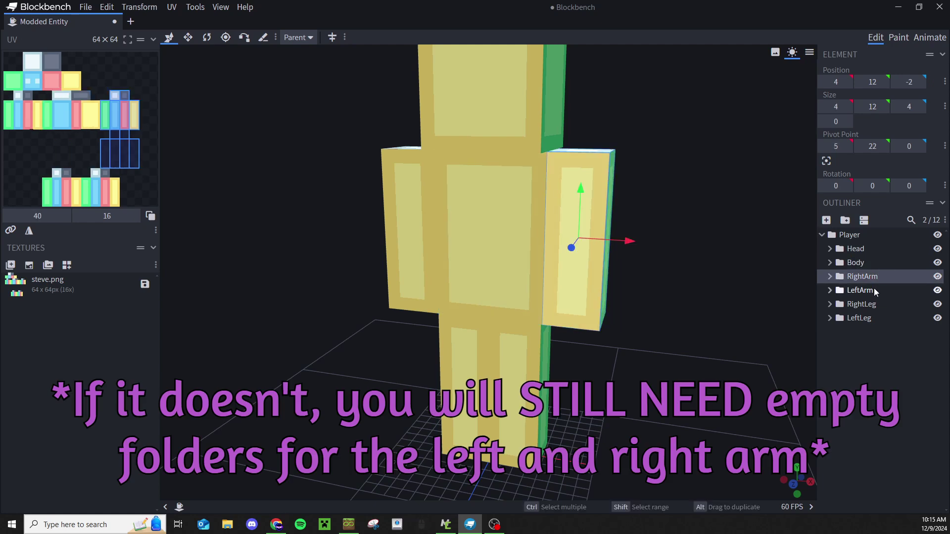
click(876, 291)
click(878, 280)
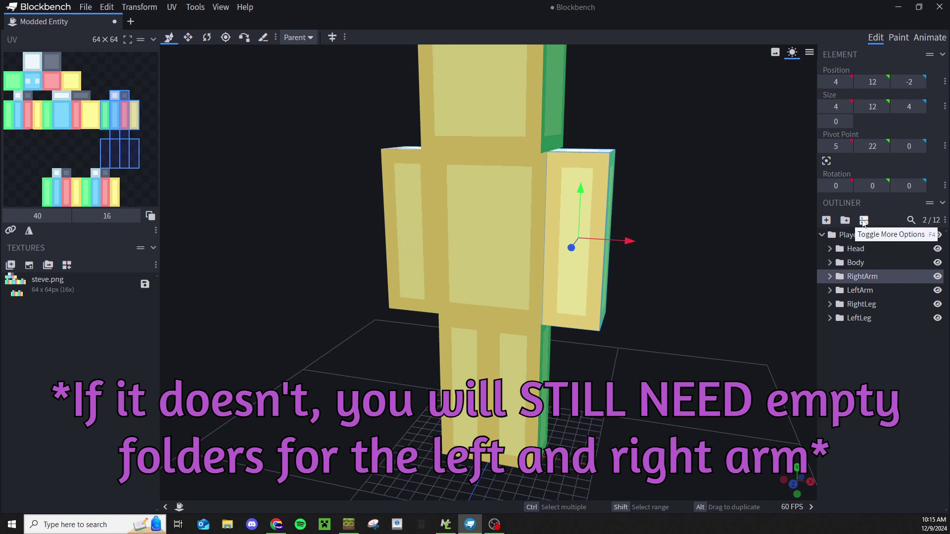
right_drag(742, 207, 747, 237)
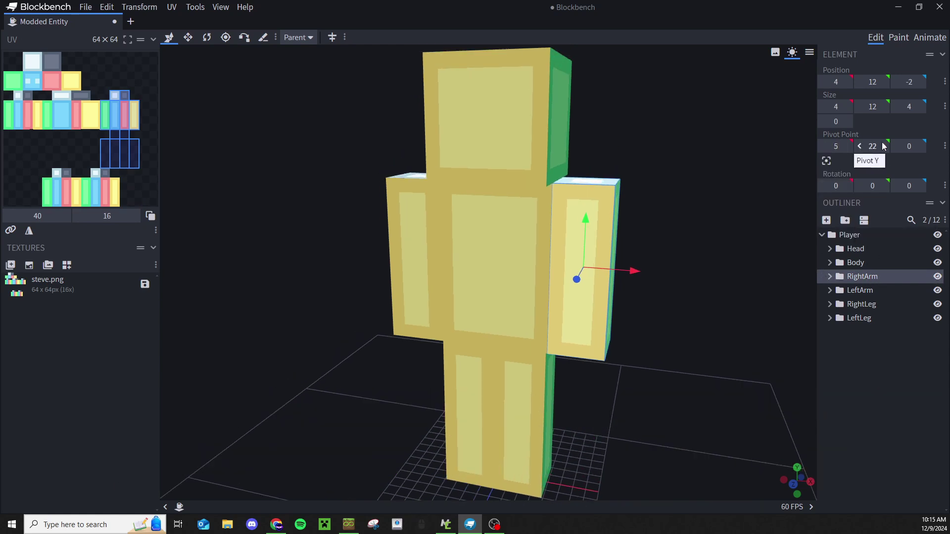
click(868, 293)
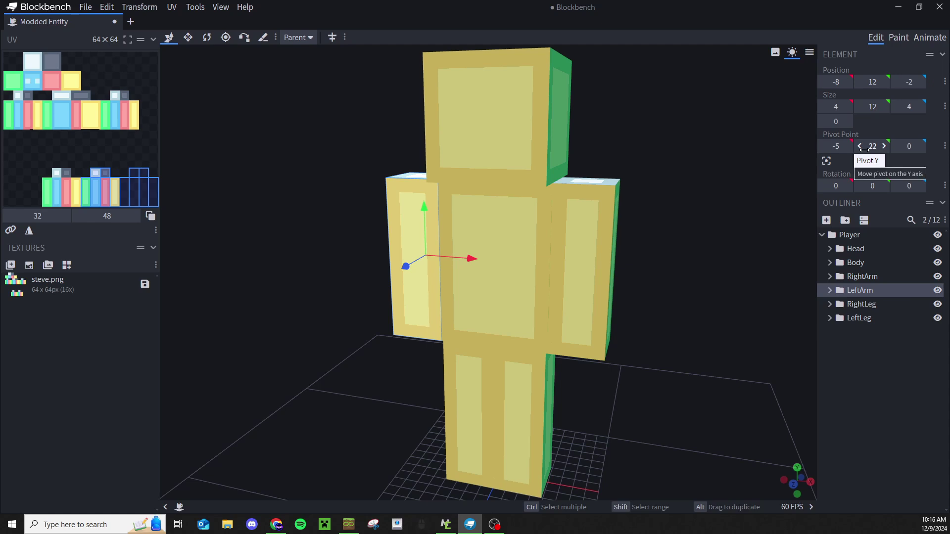
Step: Delete the Body, RightArm, LeftArm, RightLeg and LeftLeg groups, keeping only the Head group inside Player
click(839, 267)
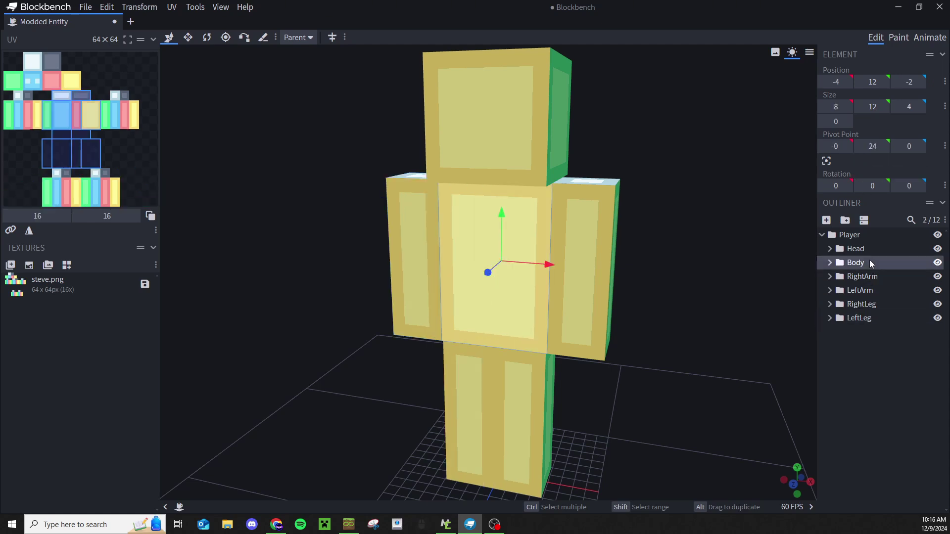
key(Delete)
key(Delete)
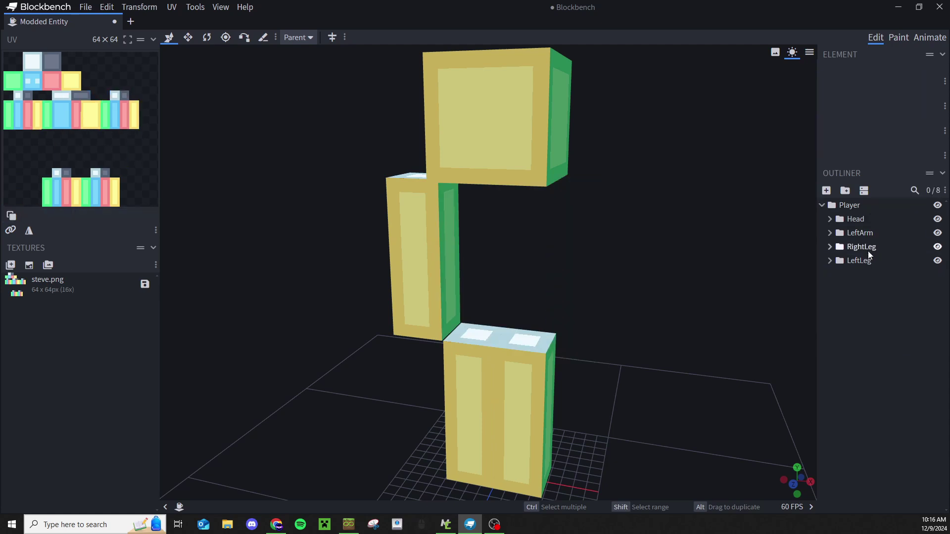
key(Delete)
key(Delete)
key(Delete)
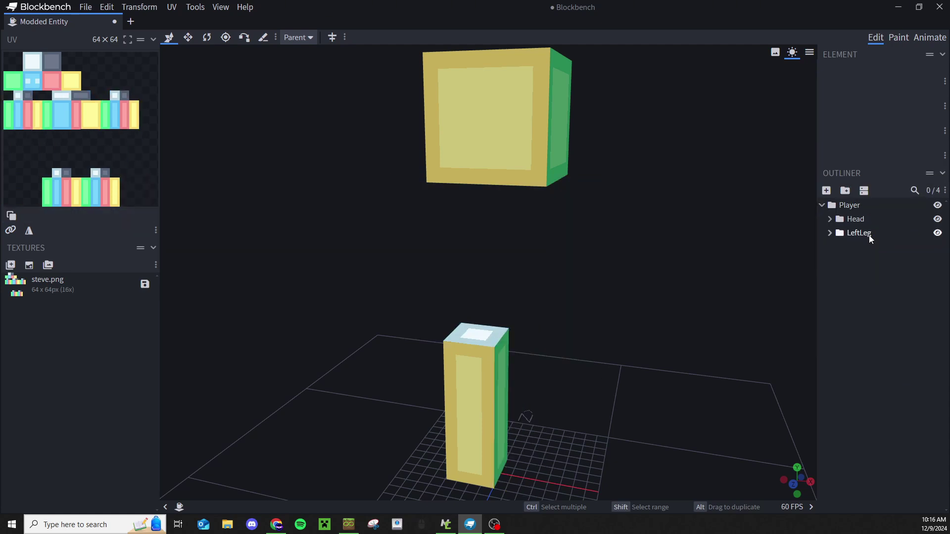
Step: With the Head group selected, add a new group, place it at the top level outside Player, and name it Sunglasses
click(849, 220)
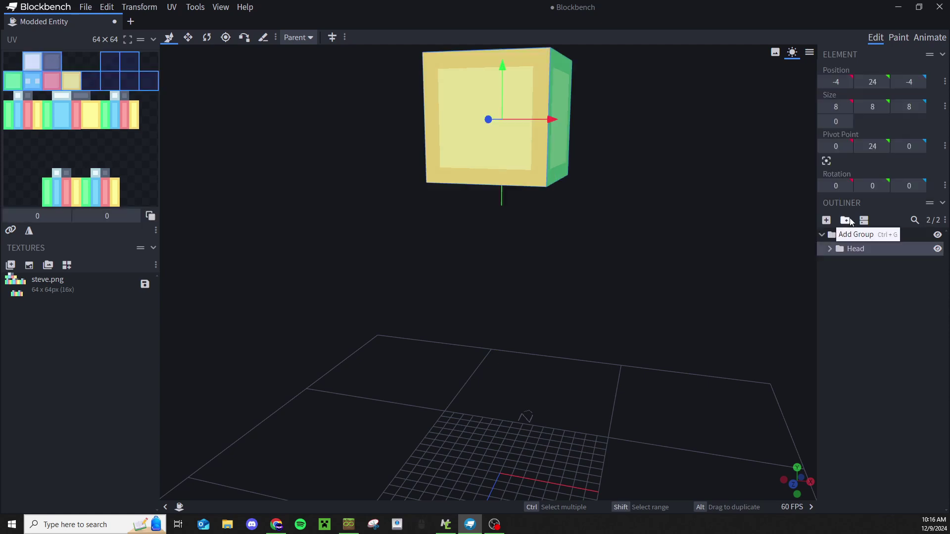
click(822, 235)
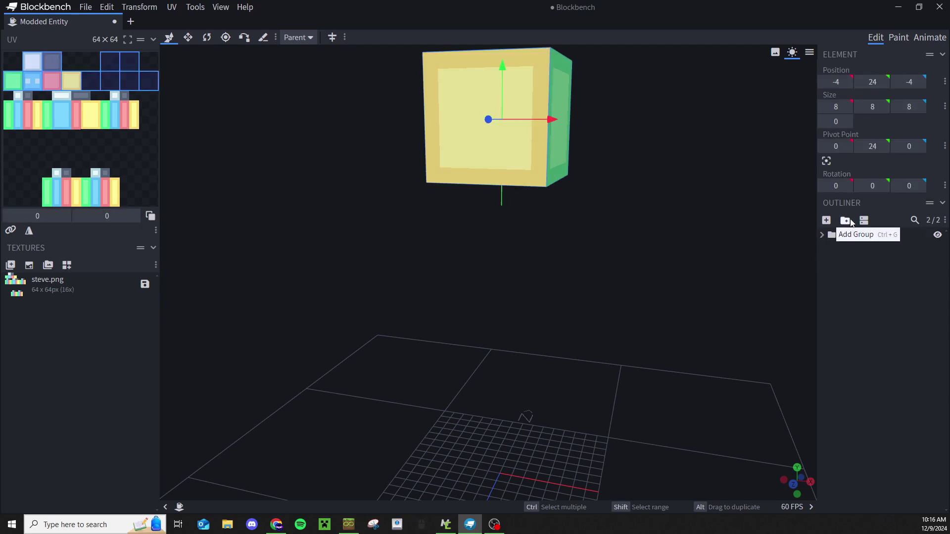
click(845, 220)
mouse_move(860, 275)
mouse_down()
mouse_move(847, 305)
mouse_move(850, 276)
mouse_up()
right_click(850, 277)
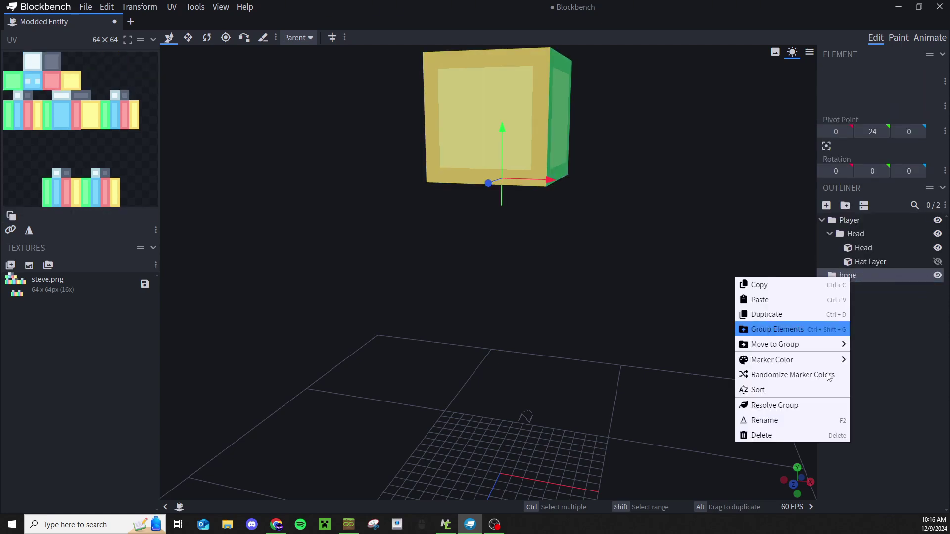
click(794, 417)
text(Sunglasses)
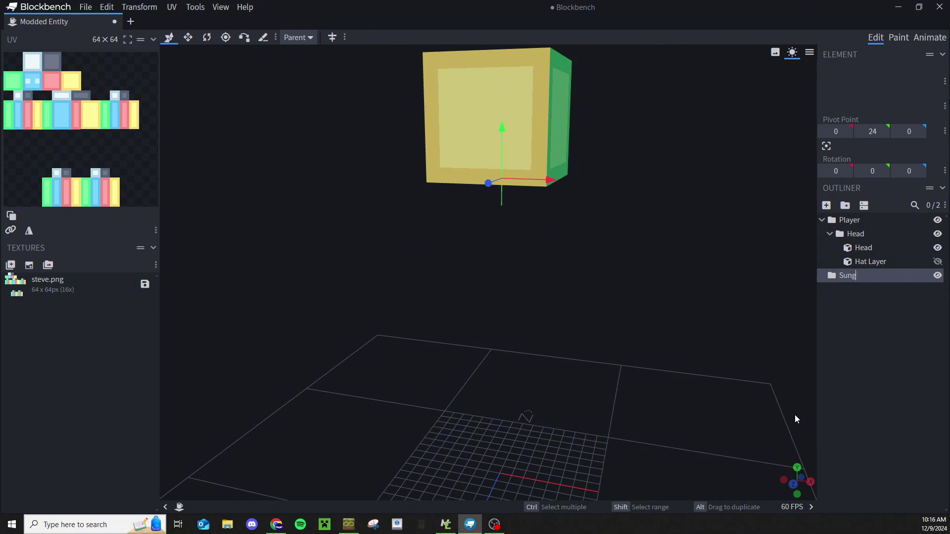
key(Return)
Step: Compare the pivot points of the Head and Sunglasses groups and add a cube to the Sunglasses group
click(868, 235)
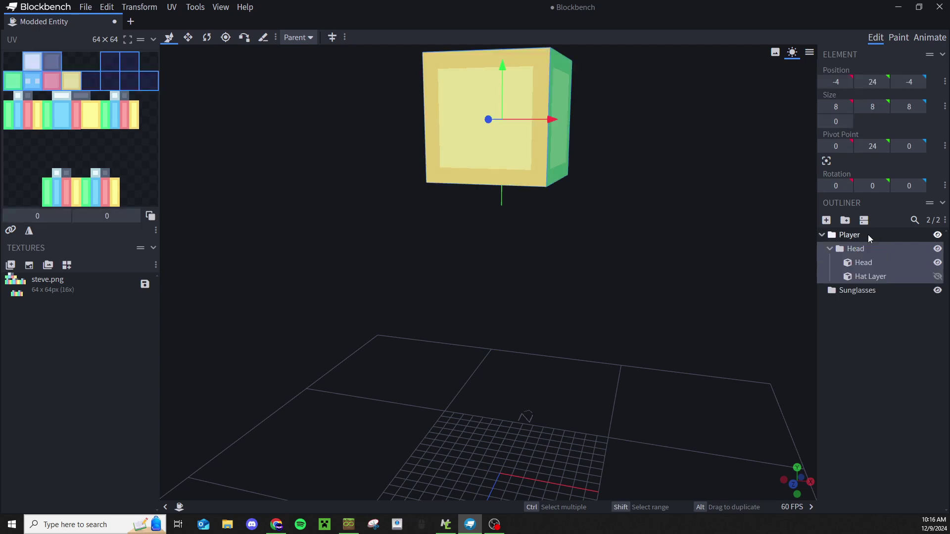
click(847, 294)
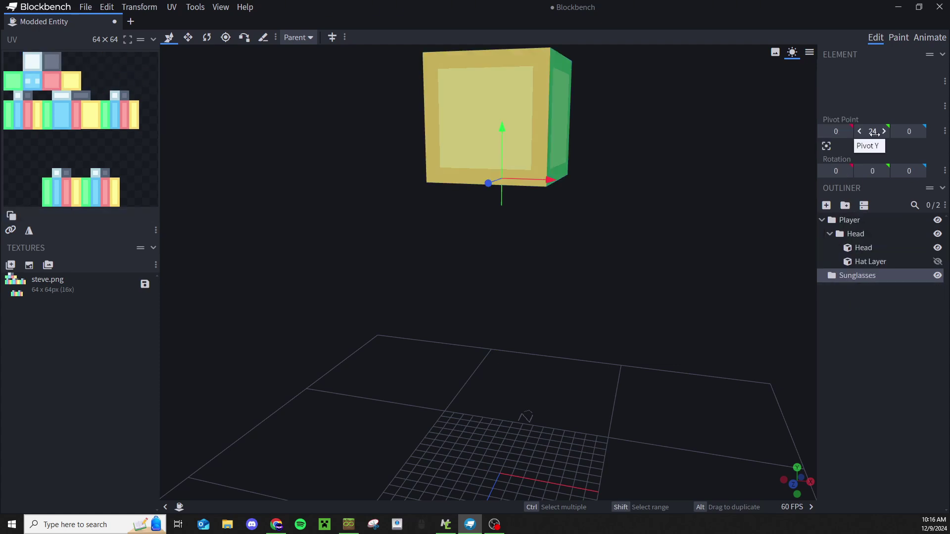
drag(668, 292, 584, 180)
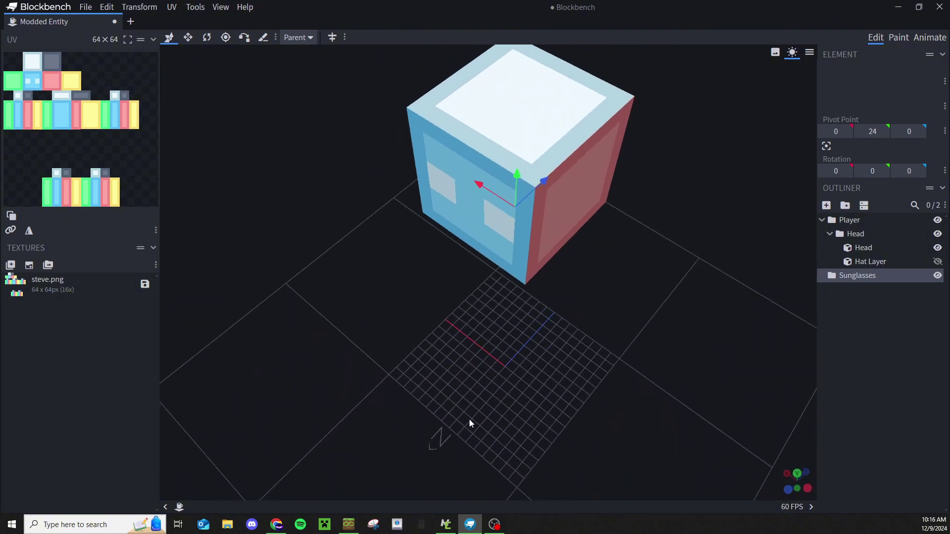
drag(526, 396, 638, 262)
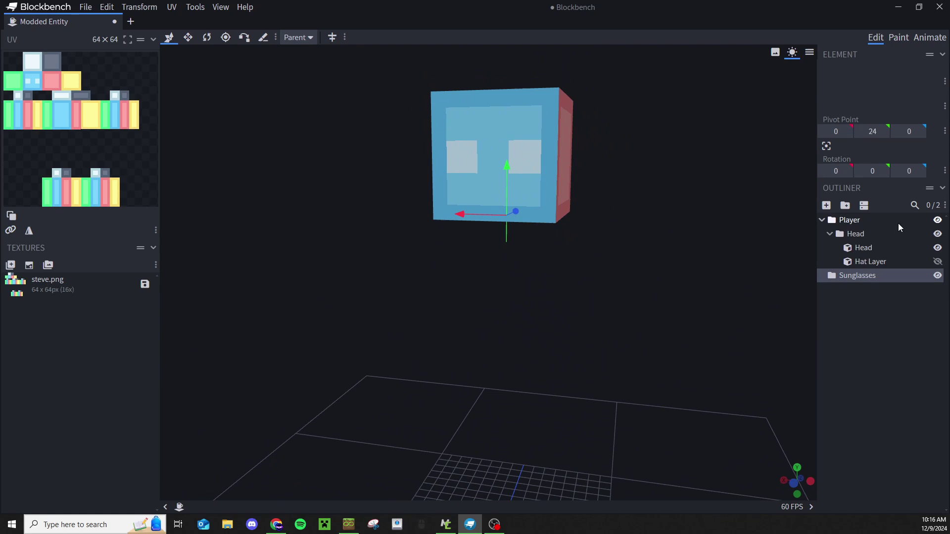
click(826, 206)
Step: Move the new cube forward in front of the head's face, to position -1, 24, -6
drag(734, 304, 623, 246)
drag(586, 294, 483, 295)
drag(476, 343, 241, 306)
Step: Delete the steve.png texture from the project
right_click(130, 284)
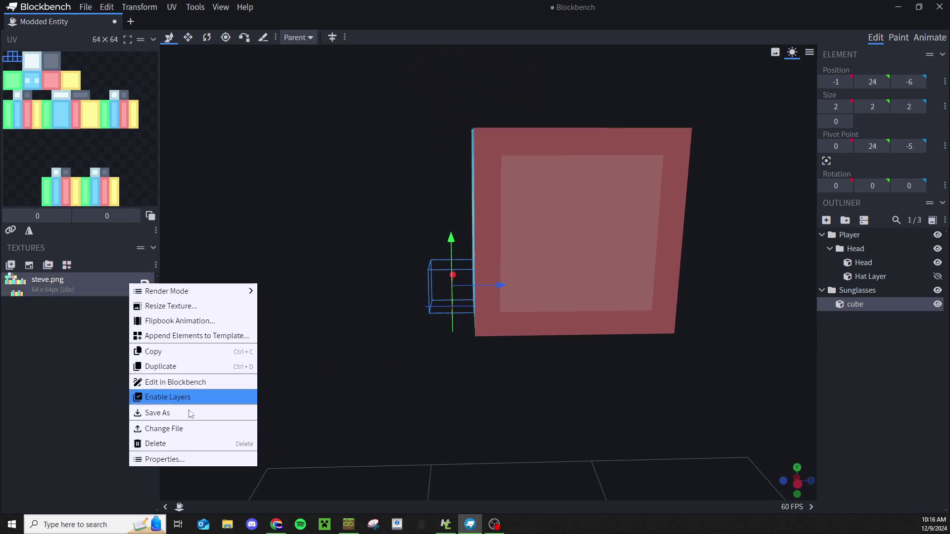
click(187, 444)
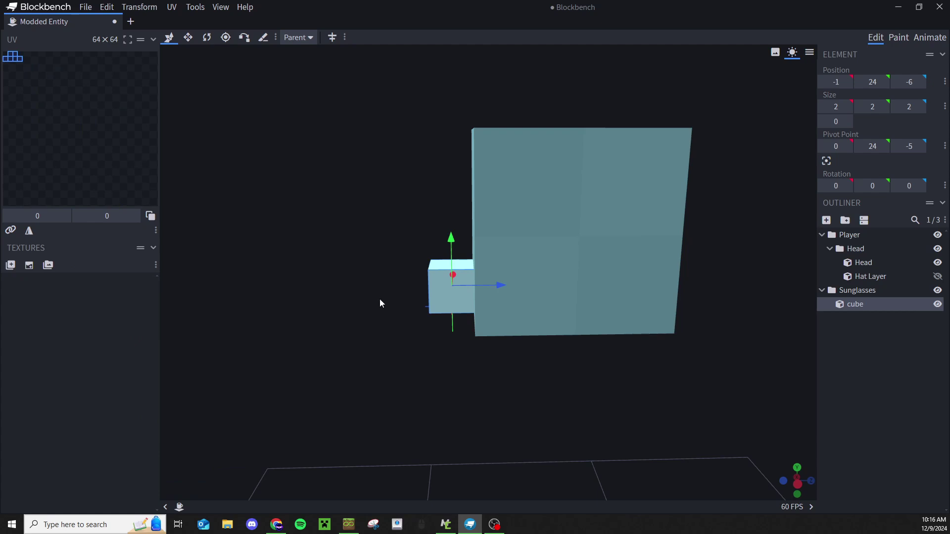
drag(381, 303, 462, 258)
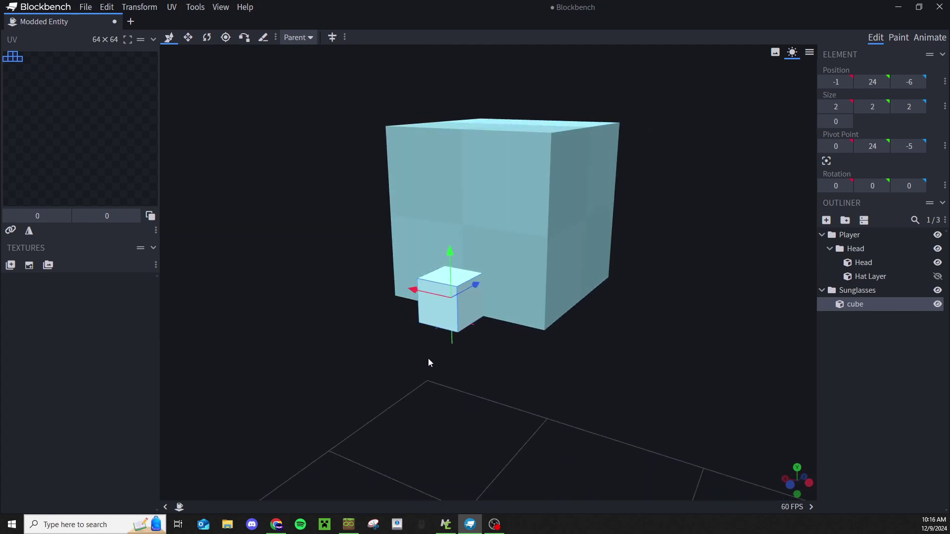
Step: Move the 2 × 2 × 1 lens cube away from the face to Z position -6
scroll(446, 365, up, 4)
drag(485, 401, 405, 362)
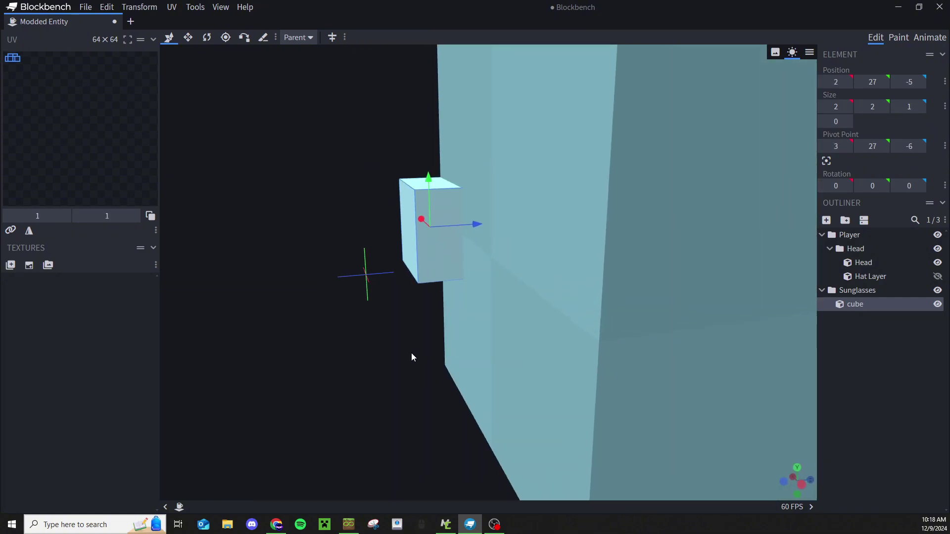
right_drag(395, 311, 401, 340)
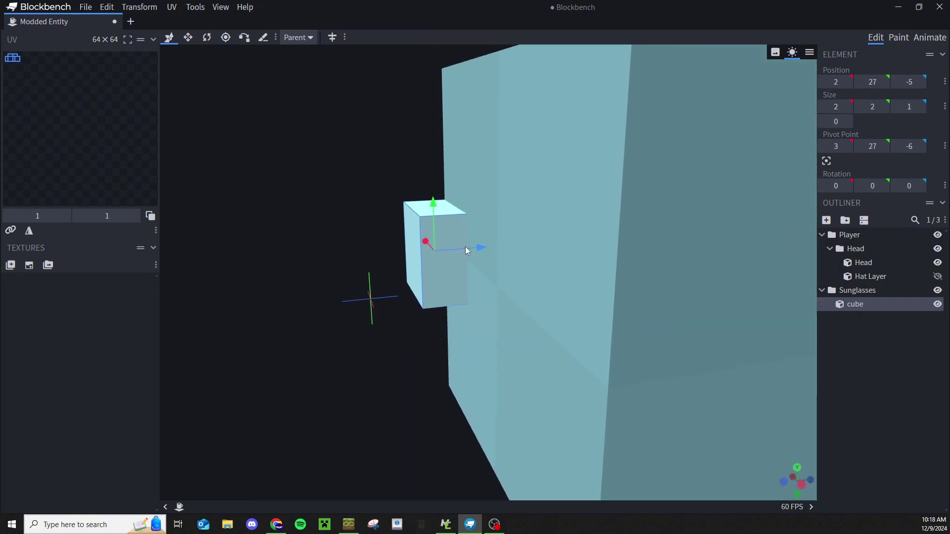
drag(465, 250, 446, 251)
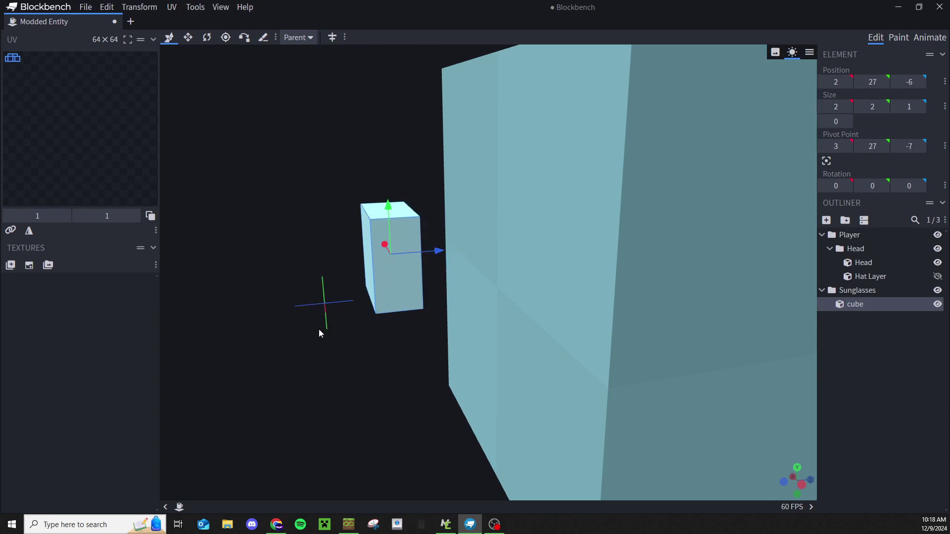
Step: Move the lens cube back against the head's face, to Z position -4.5, and check its contact from the side and above
drag(359, 354, 652, 328)
right_drag(651, 326, 643, 278)
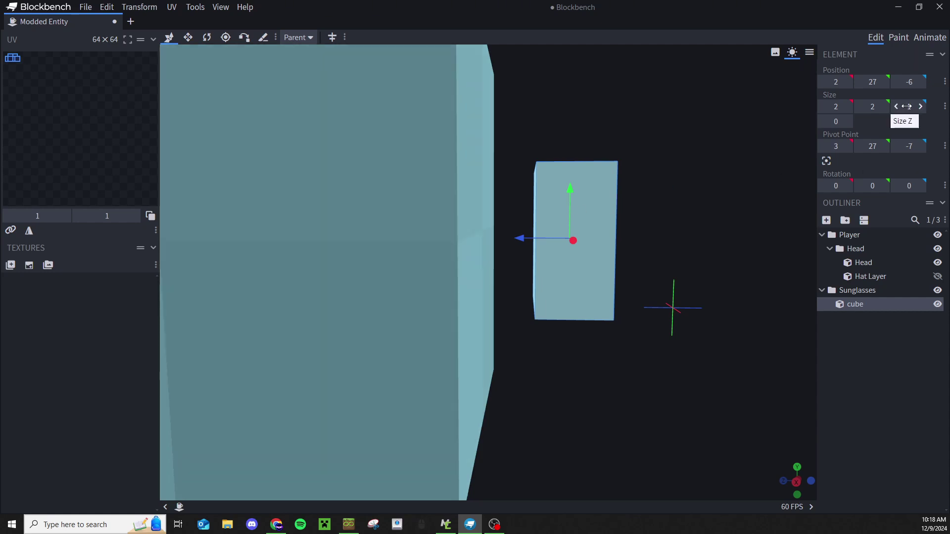
drag(732, 261, 672, 260)
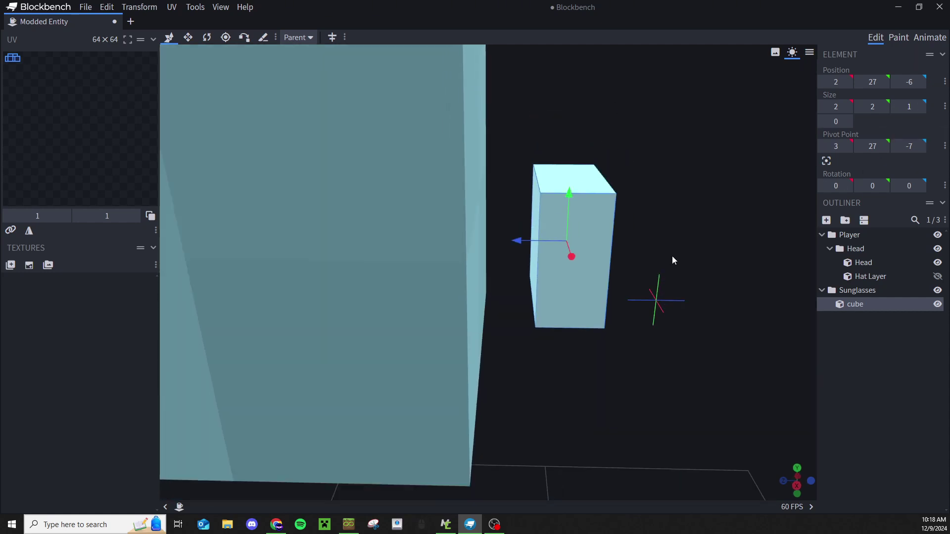
drag(532, 240, 573, 289)
scroll(535, 238, down, 1)
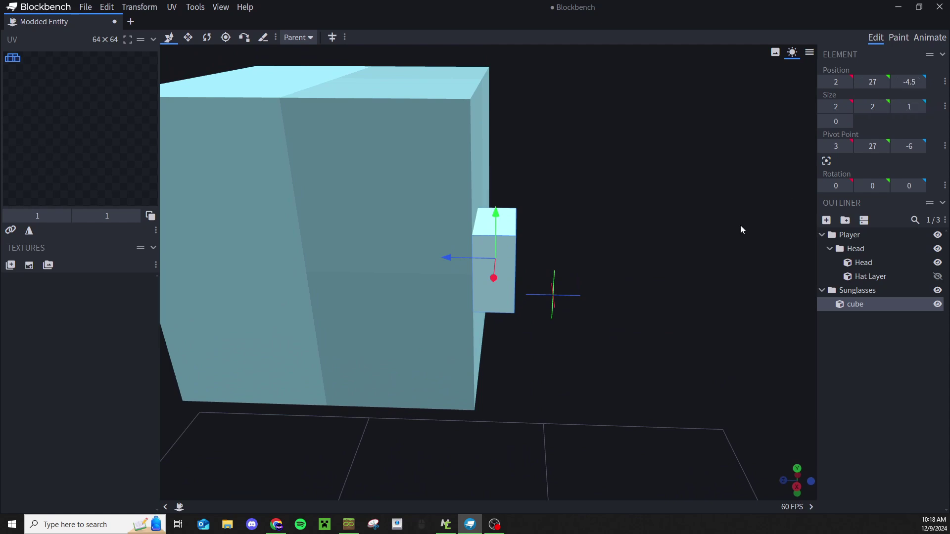
click(711, 221)
drag(613, 253, 400, 276)
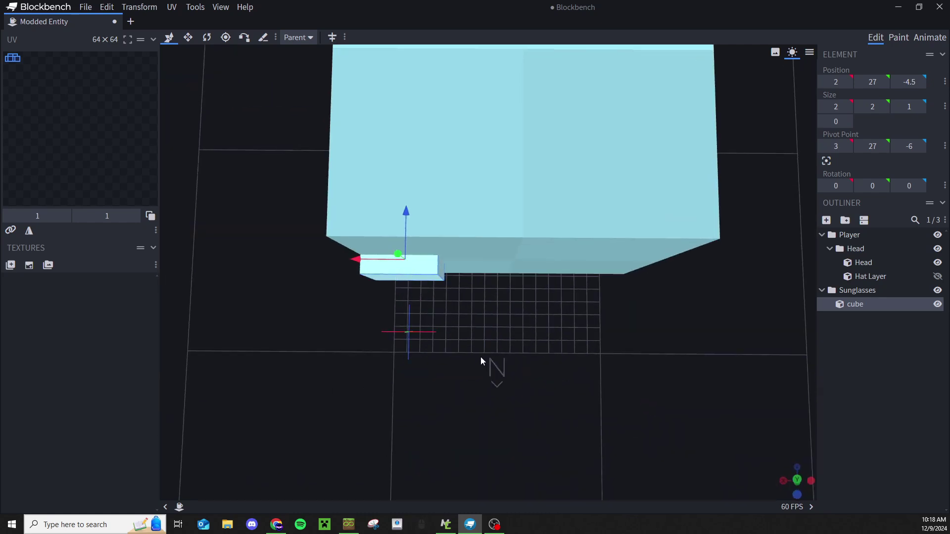
drag(481, 361, 481, 255)
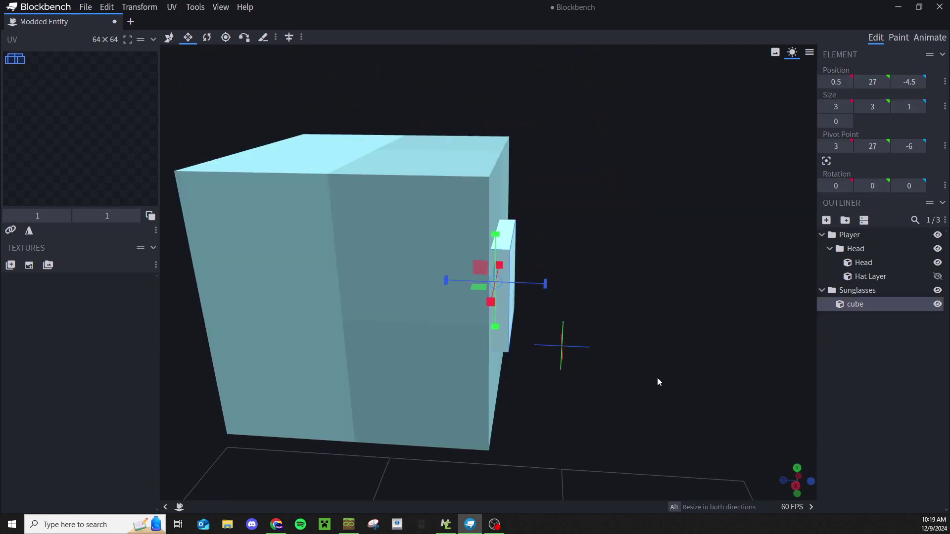
Step: Reduce the lens cube's height to 2, then duplicate it and move the copy across the face to X position -3.5 as the second lens
drag(657, 382, 586, 376)
scroll(501, 350, down, 3)
scroll(500, 353, up, 6)
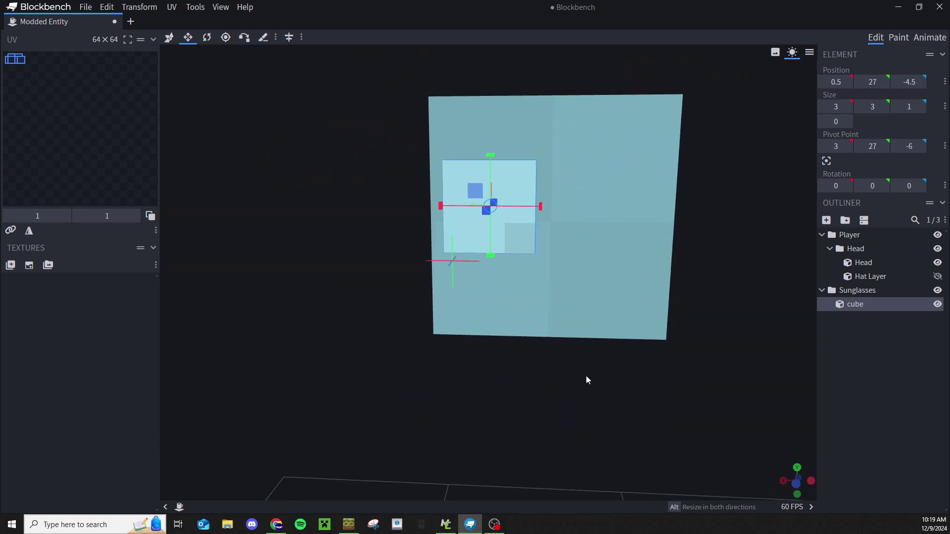
drag(487, 157, 490, 187)
right_click(513, 205)
click(571, 248)
drag(443, 221, 563, 221)
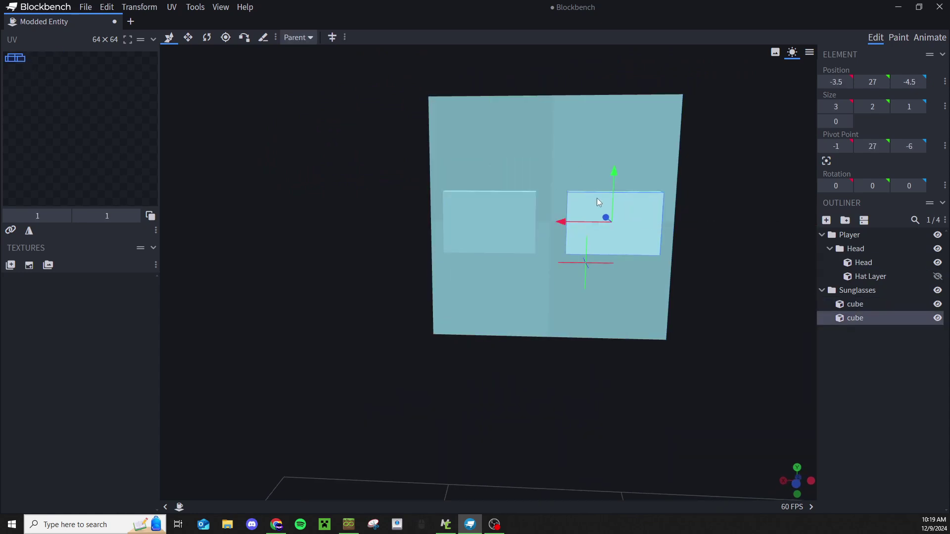
Step: Duplicate the second lens and reshape the copy into a 9 × 1 × 1 frame bar above both lenses, at position -4.5, 29, -4.5
key(ctrl+d)
drag(614, 174, 613, 143)
drag(615, 243, 614, 212)
drag(664, 177, 696, 176)
drag(577, 174, 423, 174)
drag(702, 370, 599, 367)
Step: Duplicate the frame bar and reshape the copy into a 1 × 1 × 6 side arm along the head, at position -4.5, 29, -3.5
key(ctrl+d)
key(v)
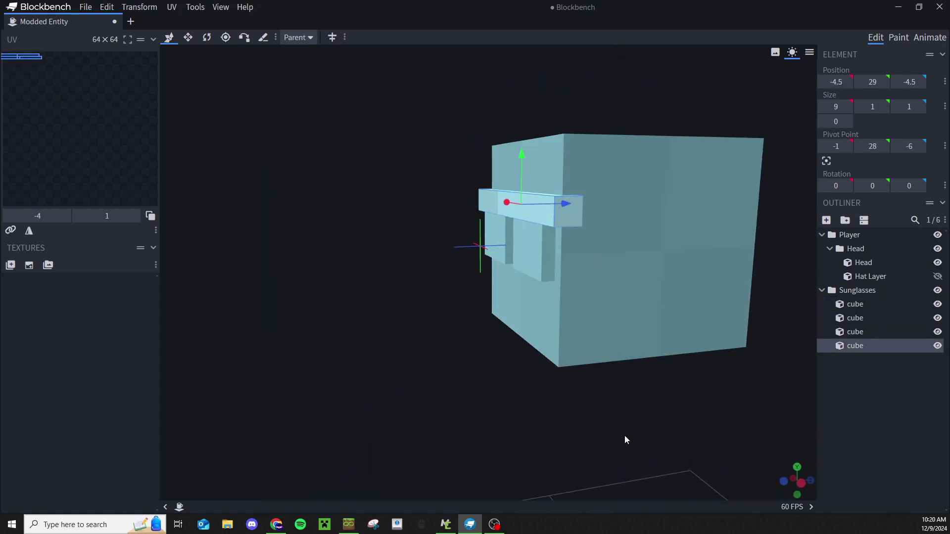
drag(625, 439, 618, 465)
drag(560, 214, 588, 211)
key(s)
drag(528, 201, 617, 289)
drag(627, 252, 727, 247)
drag(693, 401, 651, 378)
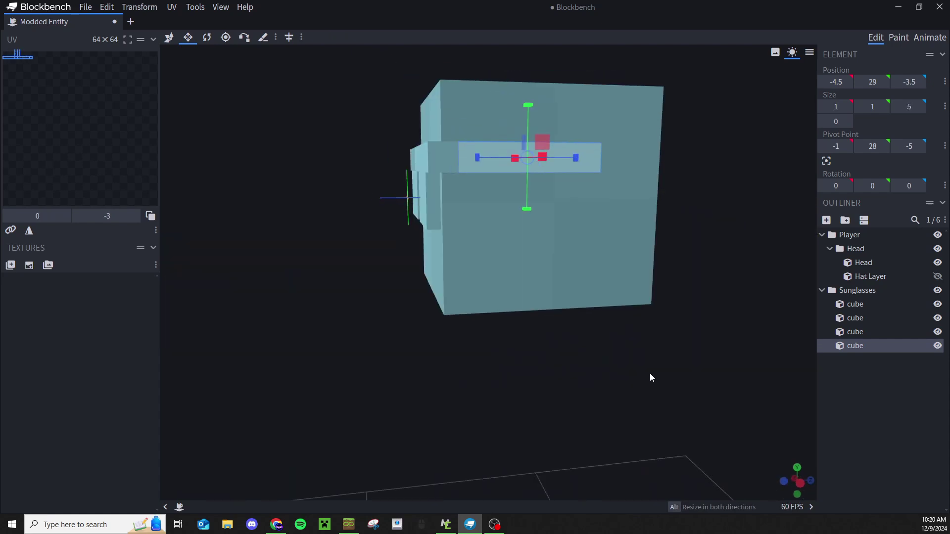
drag(574, 158, 613, 156)
drag(618, 369, 651, 378)
Step: Duplicate the side arm and move the copy to the other side of the head, at X position 3.5
key(ctrl+d)
key(v)
drag(557, 180, 327, 203)
drag(329, 292, 429, 233)
Step: Duplicate the second arm and shrink the copy into a 1 × 1 × 1 ear hook beneath the arm's rear end
key(ctrl+d)
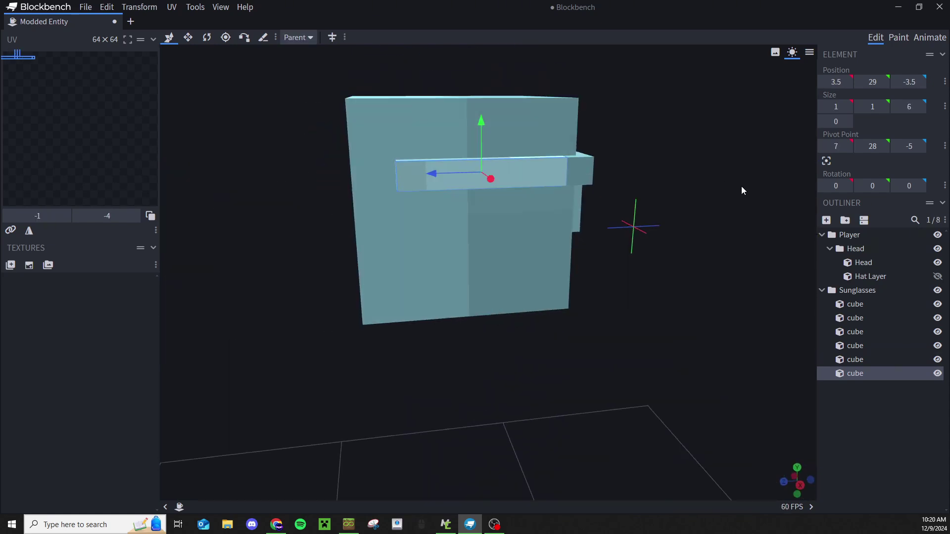
key(s)
drag(543, 176, 393, 176)
key(v)
drag(412, 131, 412, 162)
drag(543, 372, 604, 392)
key(s)
drag(484, 240, 485, 269)
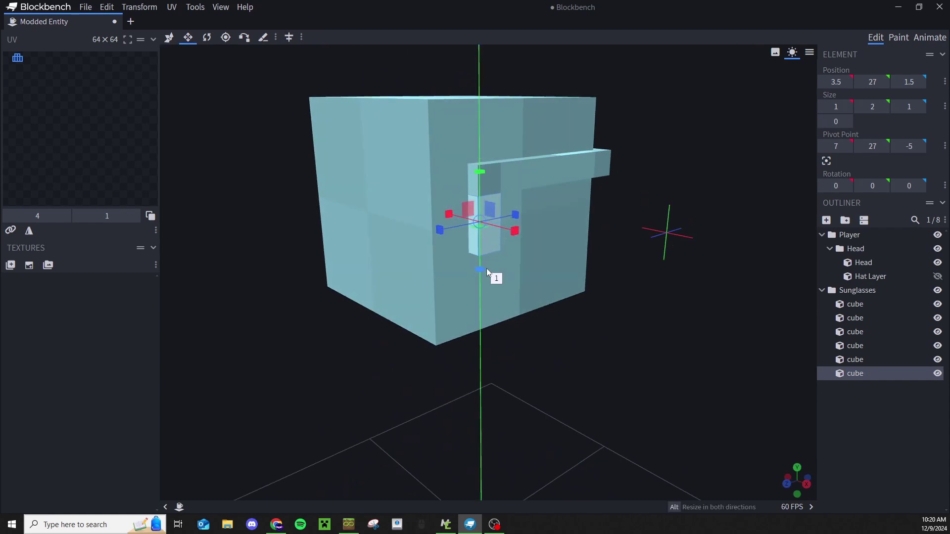
drag(541, 290, 541, 263)
Step: Duplicate the ear hook, move the copy beneath the opposite arm, and inspect the finished sunglasses around the head
key(ctrl+d)
key(v)
drag(627, 201, 373, 202)
drag(317, 202, 532, 194)
click(864, 431)
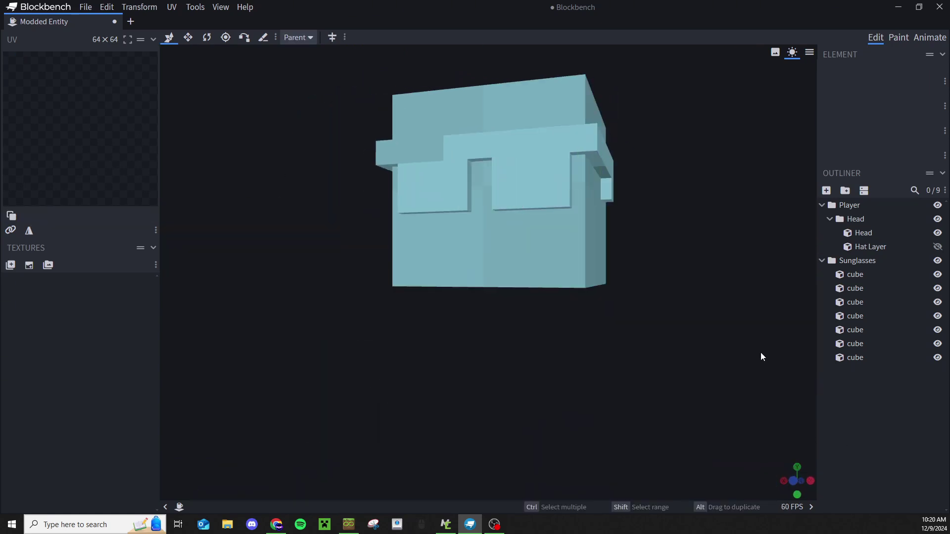
drag(702, 347, 715, 287)
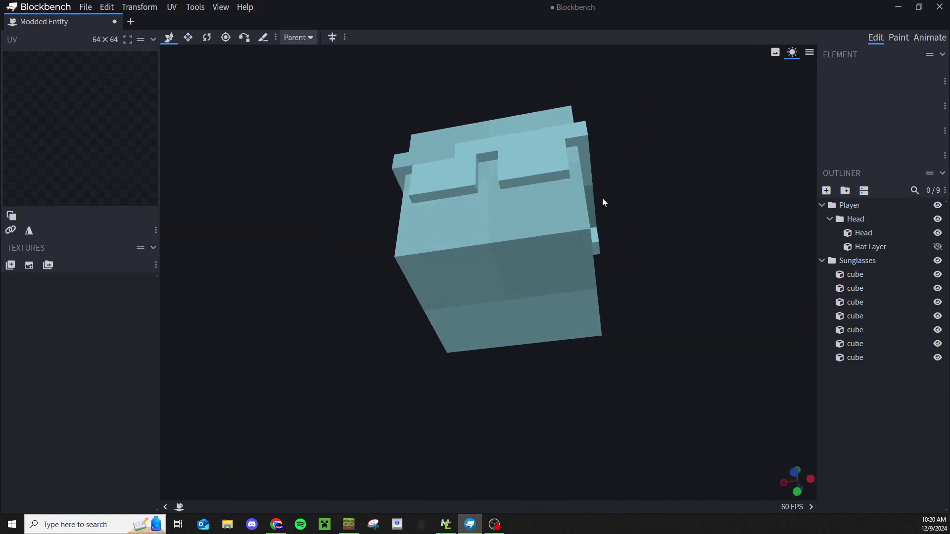
drag(604, 201, 807, 250)
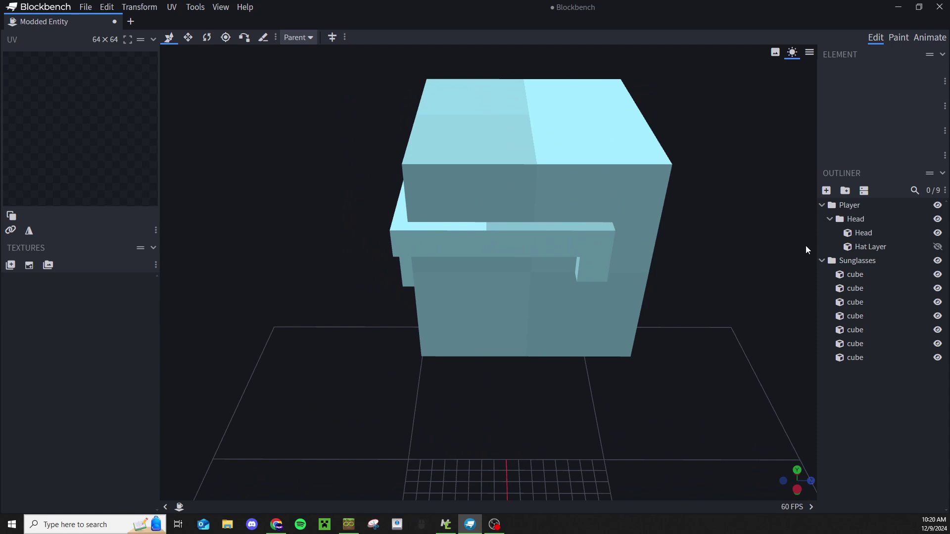
Step: Delete the Player group with its head cubes and collapse the Sunglasses group
click(865, 212)
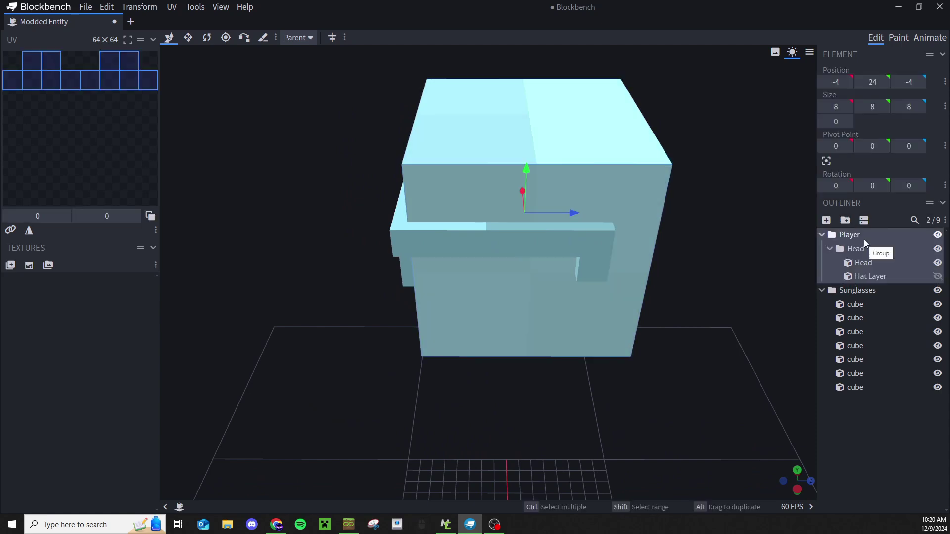
key(Delete)
drag(529, 418, 653, 385)
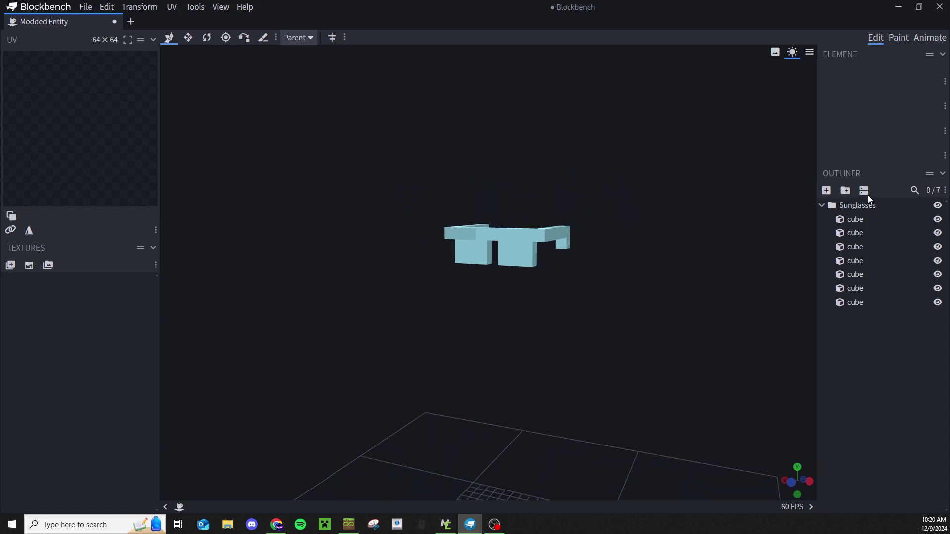
click(822, 205)
Step: Create a 16x texture template named sunglassesTexture for the sunglasses
drag(803, 244, 192, 250)
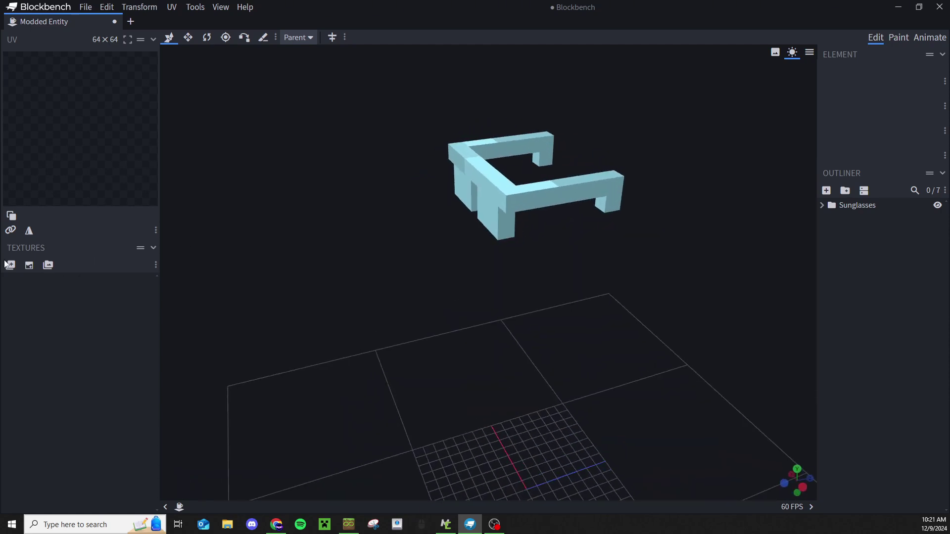
click(30, 265)
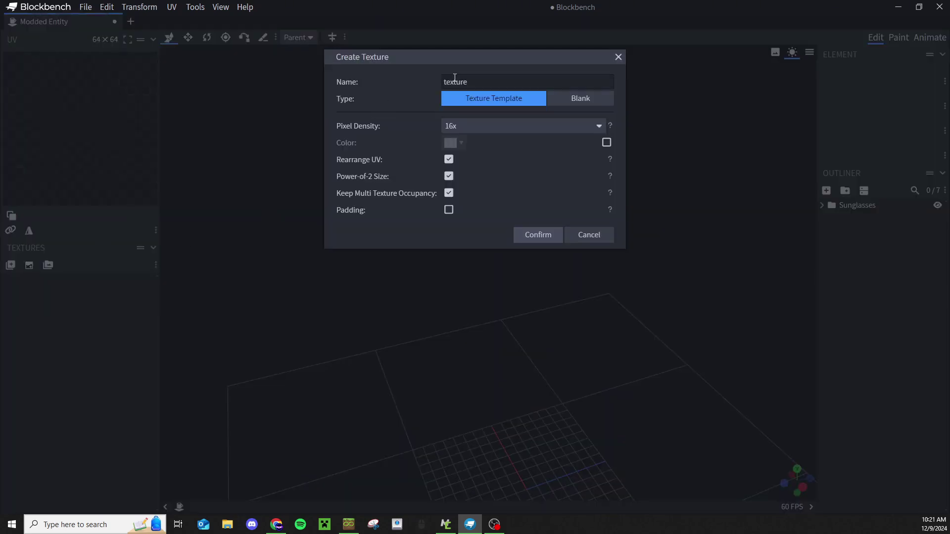
text(sungl)
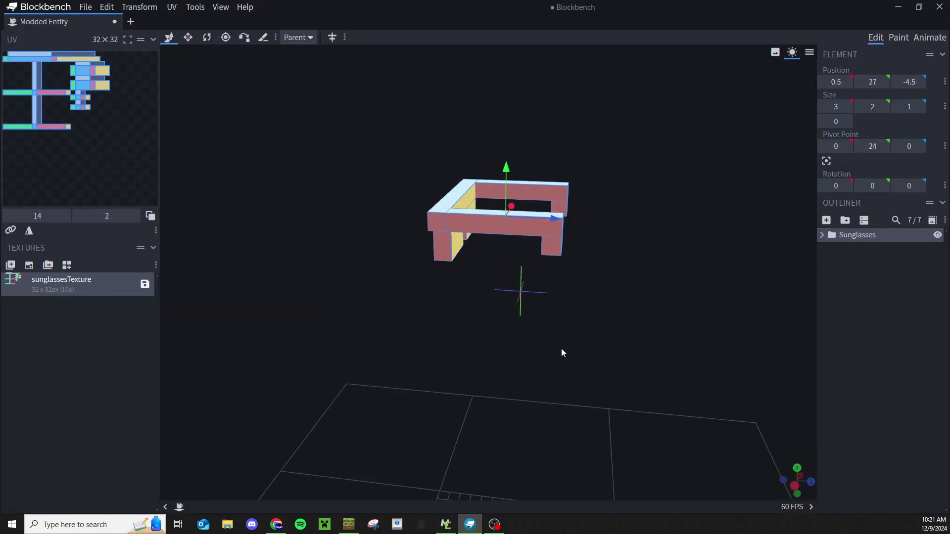
drag(561, 351, 638, 346)
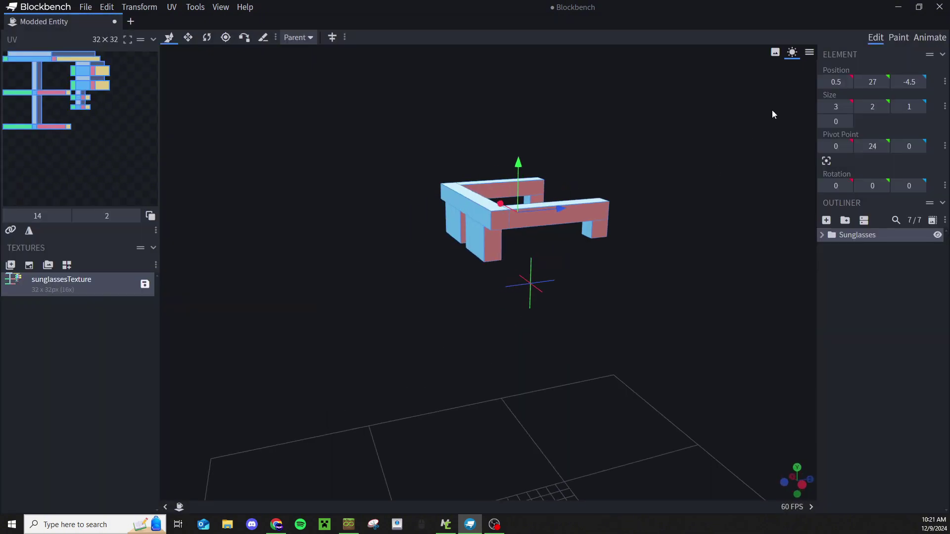
Step: Switch to painting and fill the sunglasses' lenses and frame with dark grey shades
click(895, 40)
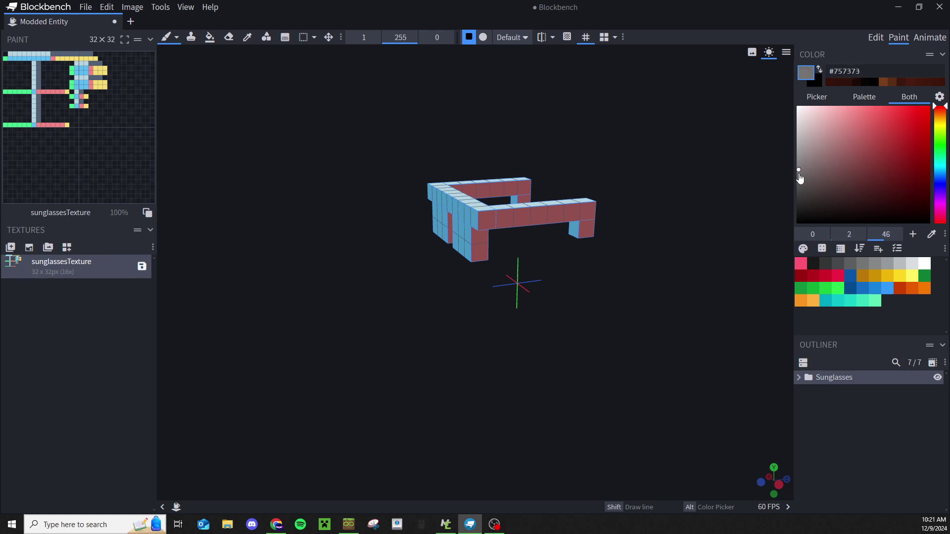
click(210, 38)
click(463, 242)
click(802, 205)
click(566, 227)
Step: Brush single pixels on the lenses and frame with near-black greys such as #282727 and #1f1f1f
click(166, 38)
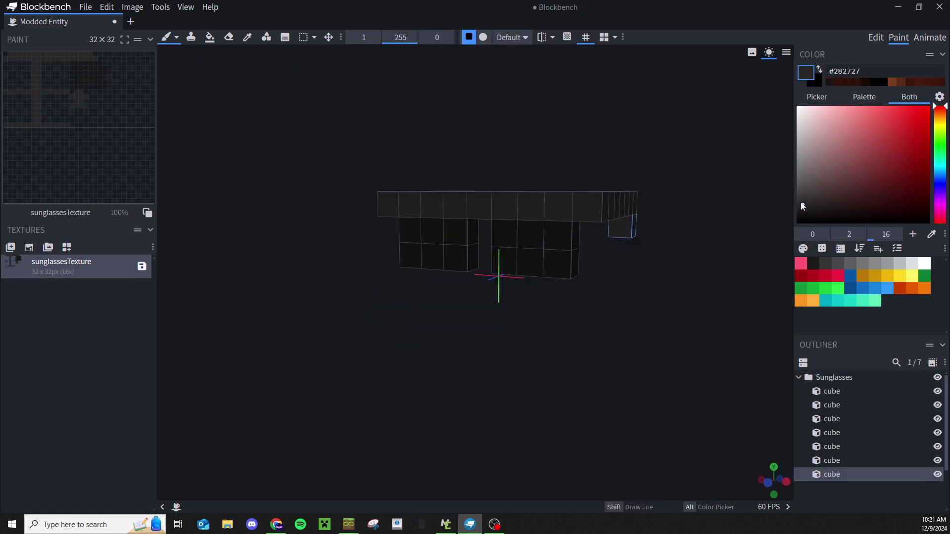
click(494, 252)
mouse_move(544, 356)
mouse_down()
mouse_move(596, 365)
mouse_move(537, 223)
mouse_move(284, 80)
mouse_up()
click(621, 205)
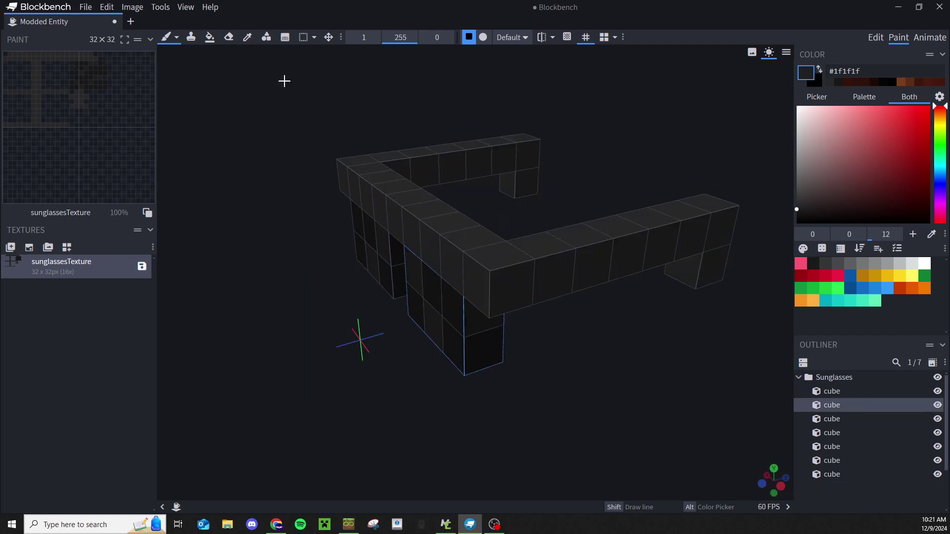
click(476, 284)
Step: Fill an ear hook with a lighter dark grey, then brush a few single pixels in a similar shade
click(799, 201)
click(799, 192)
click(210, 37)
click(693, 274)
click(166, 37)
click(799, 193)
mouse_move(702, 366)
mouse_down()
mouse_move(608, 369)
mouse_move(703, 379)
mouse_up()
click(494, 252)
Step: Sample greys from the sunglasses and fill another frame cube with the sampled shade
alt+click(492, 222)
mouse_move(492, 223)
mouse_down()
mouse_move(483, 257)
mouse_move(661, 389)
mouse_move(479, 313)
mouse_move(520, 305)
mouse_move(450, 330)
mouse_move(603, 415)
mouse_move(529, 373)
mouse_up()
alt+click(421, 173)
click(210, 38)
click(445, 173)
drag(594, 270, 588, 318)
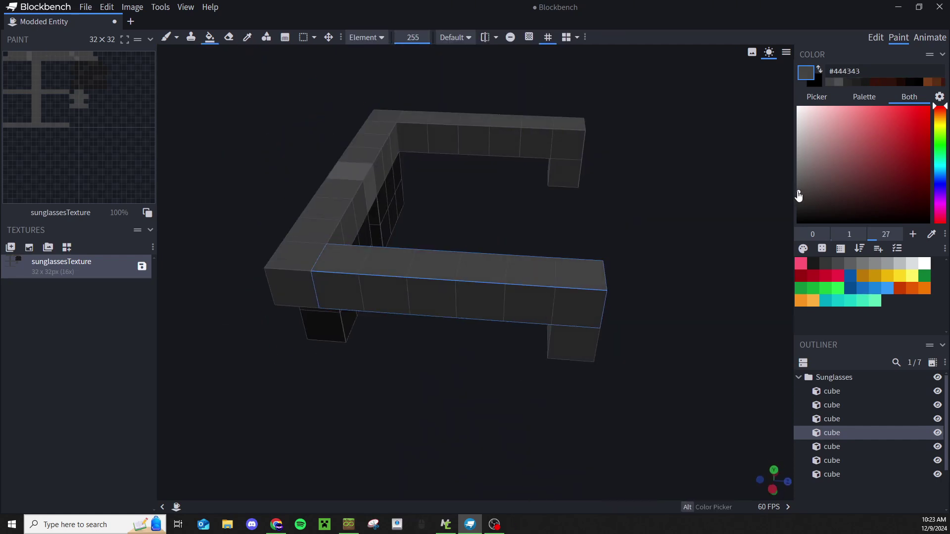
Step: Brush scattered highlight pixels over the frame bar, arms and hooks with a slightly lighter grey, #4b4a4a
click(798, 191)
click(166, 38)
click(568, 148)
drag(475, 208, 464, 99)
click(464, 98)
mouse_move(529, 119)
mouse_down()
mouse_move(733, 209)
mouse_move(779, 112)
mouse_up()
click(524, 126)
click(495, 233)
mouse_move(515, 296)
mouse_down()
mouse_move(511, 352)
mouse_move(321, 411)
mouse_up()
click(568, 292)
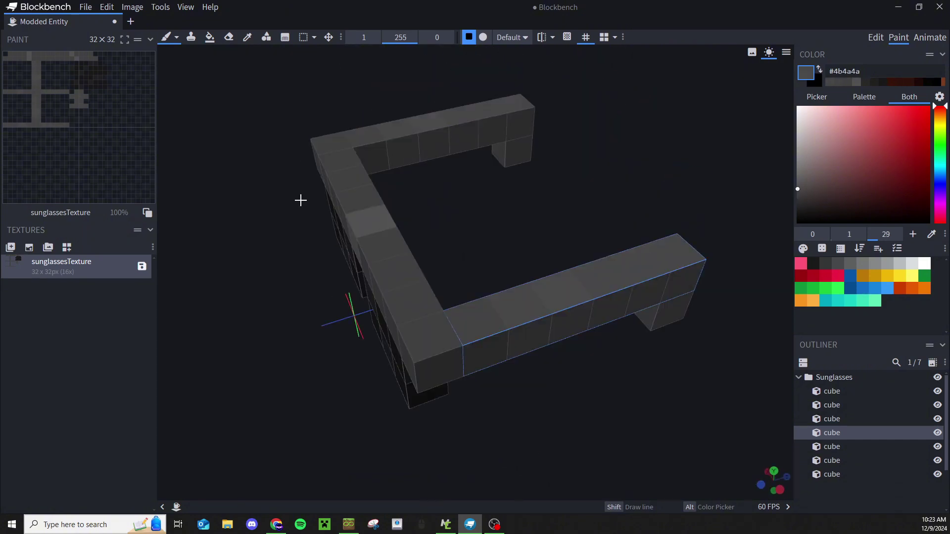
drag(300, 199, 262, 163)
Step: Brush further highlight pixels onto both side arms with progressively lighter greys up to #525252
click(797, 187)
click(495, 141)
drag(482, 332, 483, 207)
drag(732, 292, 615, 413)
click(797, 186)
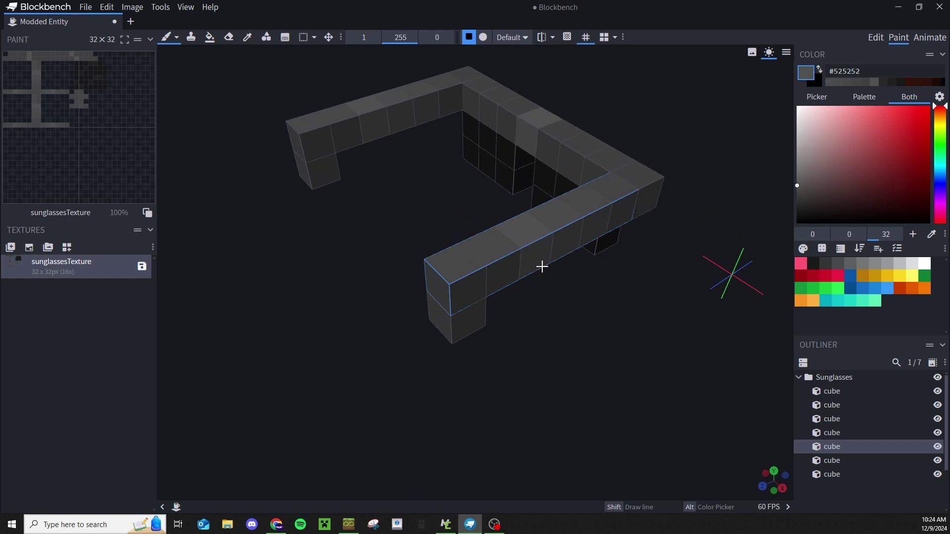
click(366, 113)
click(545, 207)
mouse_move(396, 212)
mouse_down()
mouse_move(559, 124)
mouse_move(593, 168)
mouse_up()
click(410, 89)
Step: Choose grey #585858 and fill the ear-hook part of the frame with it
click(797, 184)
drag(445, 277, 371, 390)
click(796, 187)
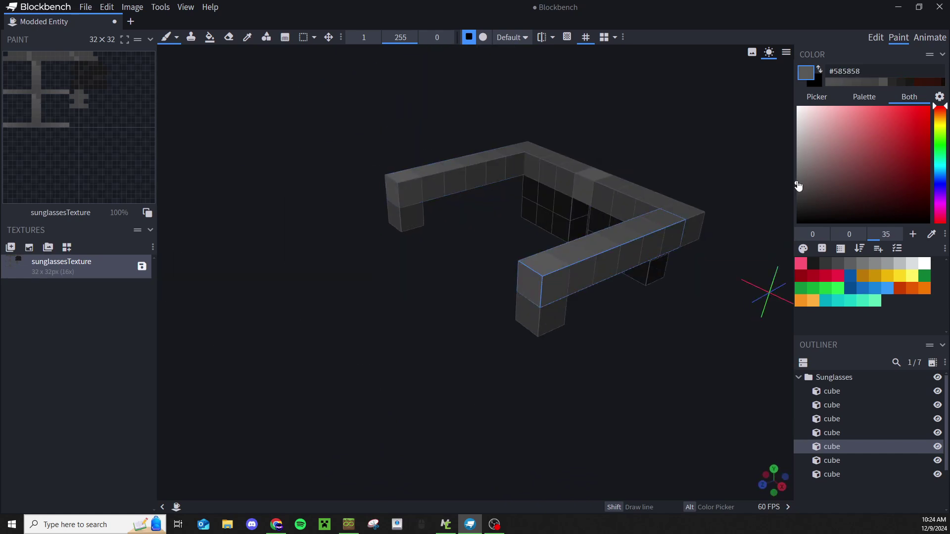
click(210, 38)
click(414, 282)
drag(544, 356, 407, 384)
Step: Return to model editing, collapse the Sunglasses group, and save the texture as the PNG file sunglassesTexture
click(876, 37)
click(822, 205)
drag(643, 371, 138, 293)
click(144, 285)
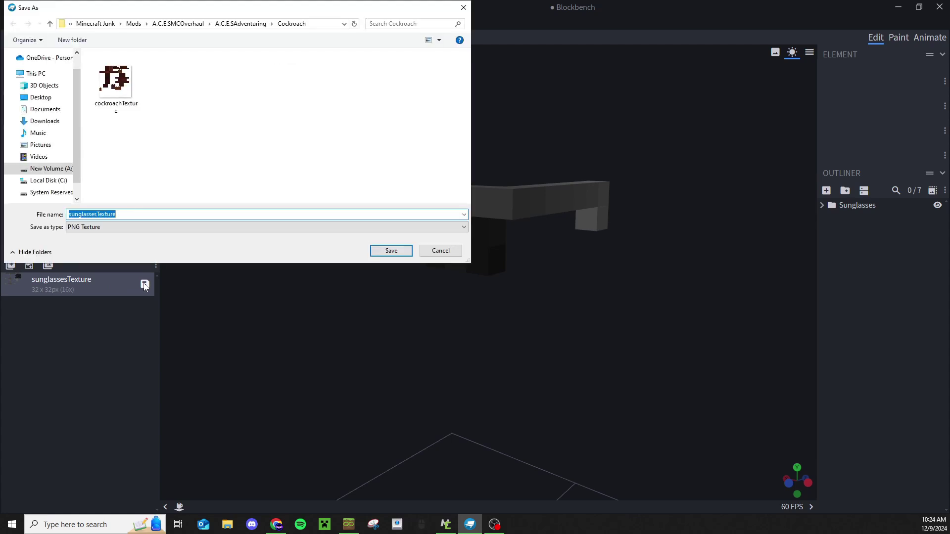
key(Return)
Step: Save the model project as sunglasses and export the model as a Java entity class
click(85, 8)
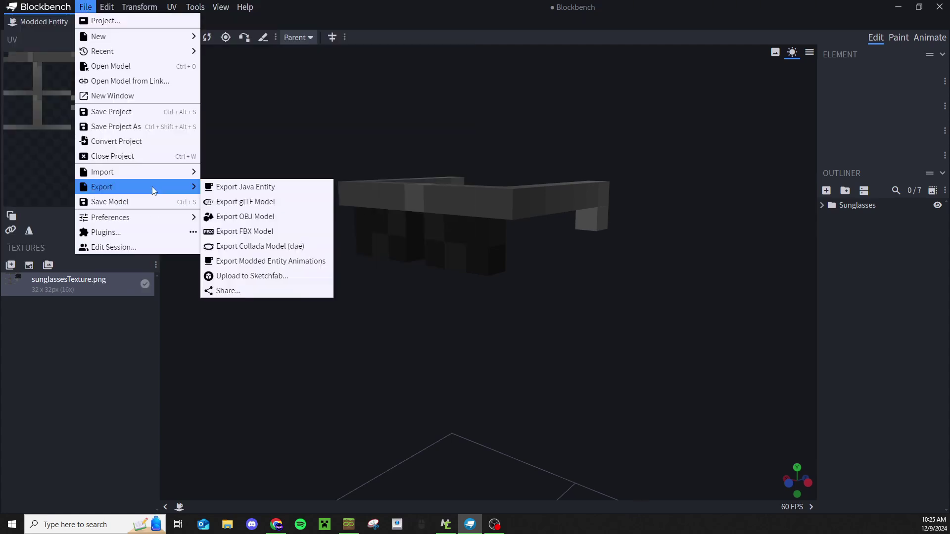
click(168, 201)
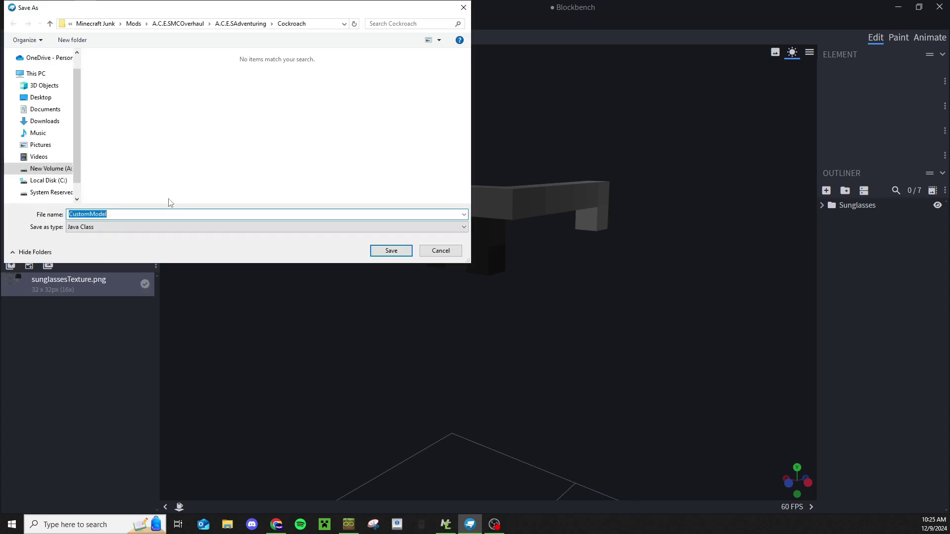
key(Return)
click(85, 7)
click(118, 113)
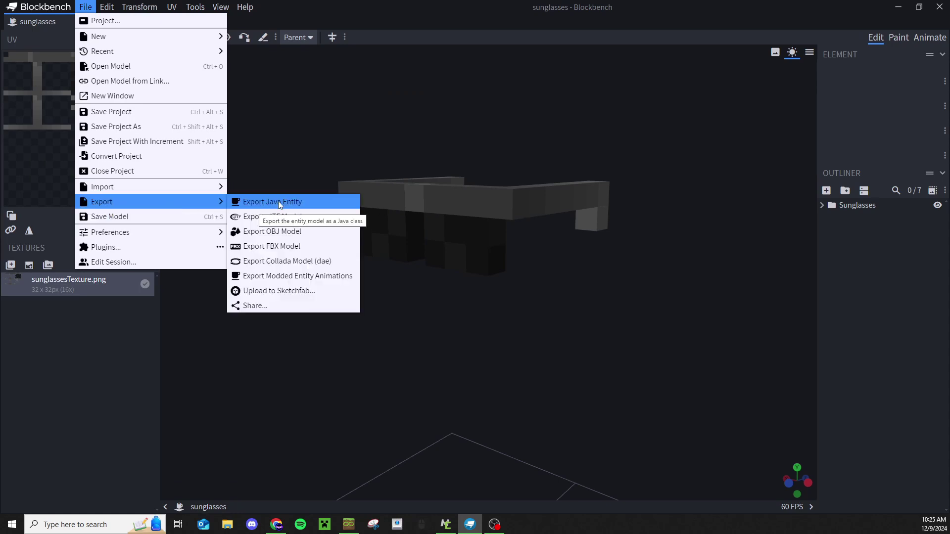
click(255, 208)
key(Return)
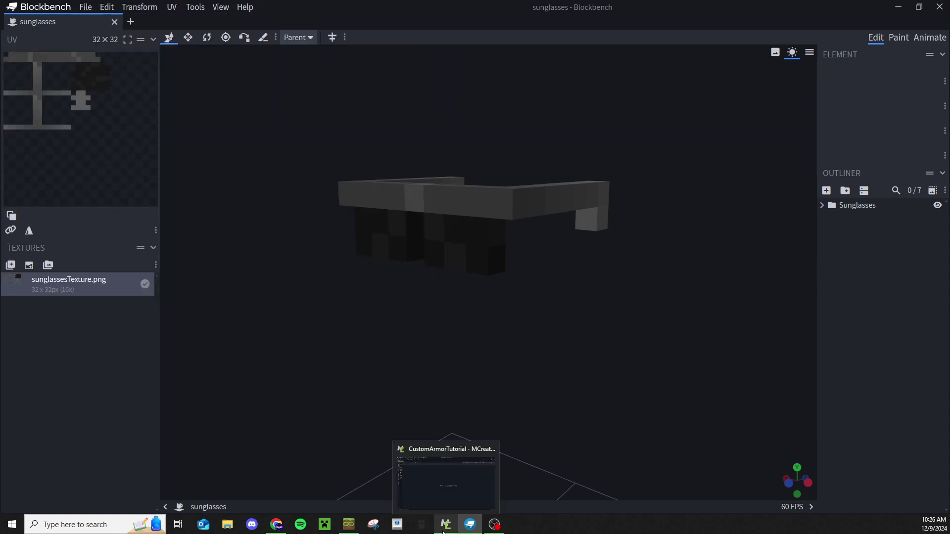
Step: Switch to the CustomArmorTutorial workspace in MCreator and import the sunglasses texture as an entity texture
click(446, 523)
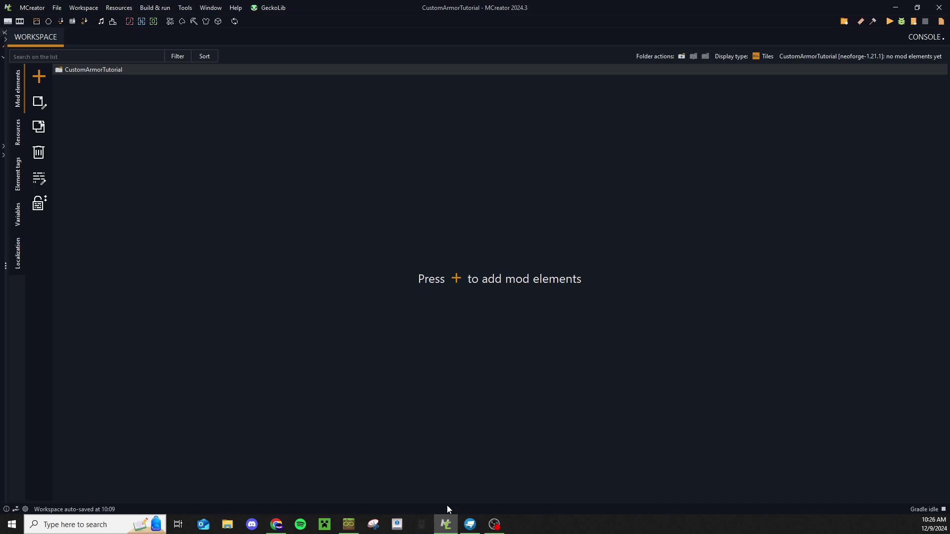
click(17, 132)
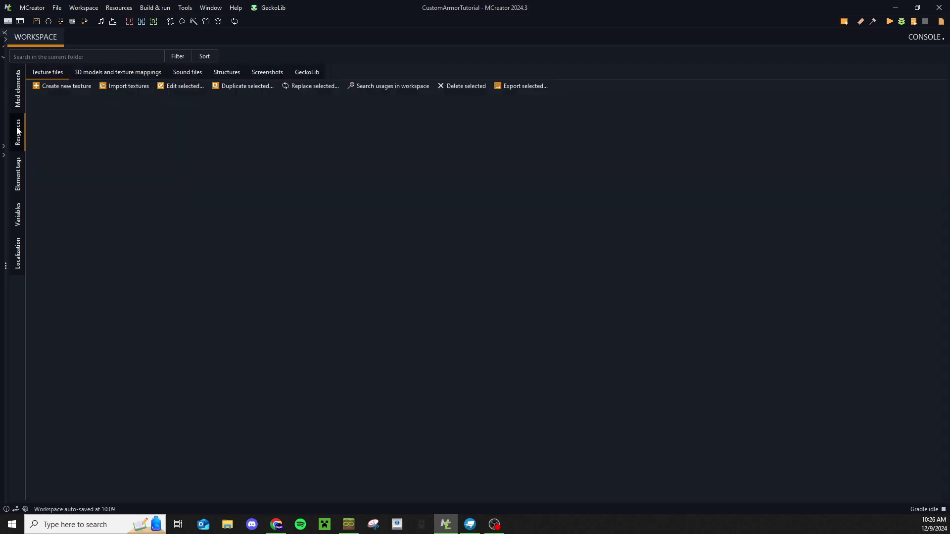
click(112, 88)
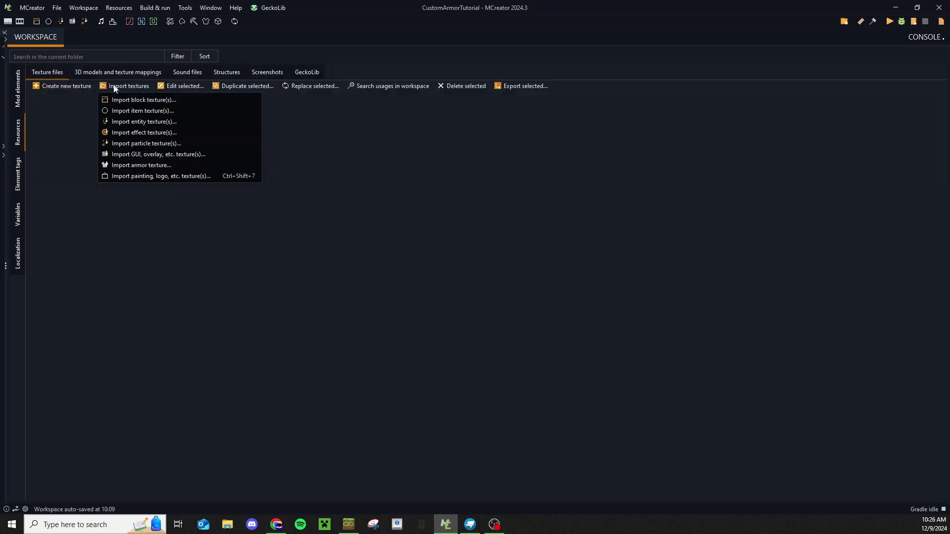
click(136, 121)
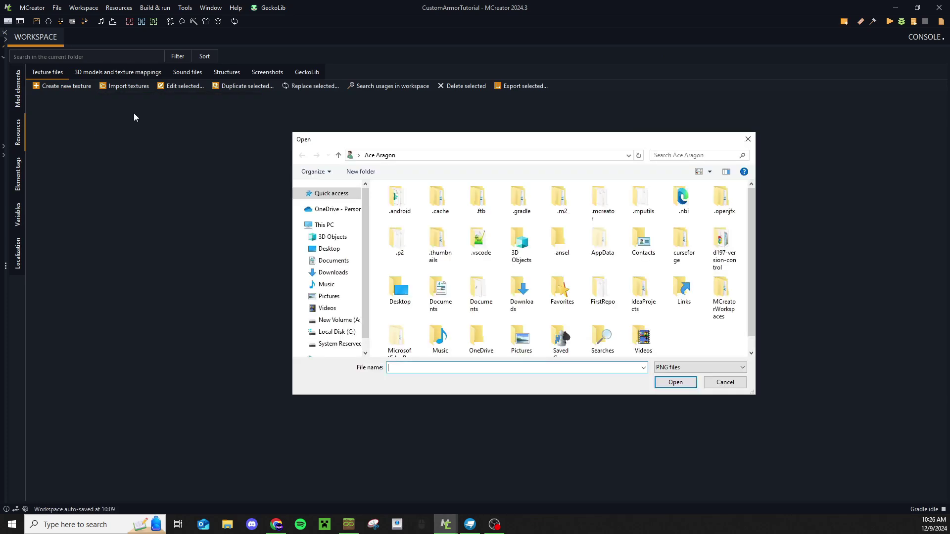
key(Escape)
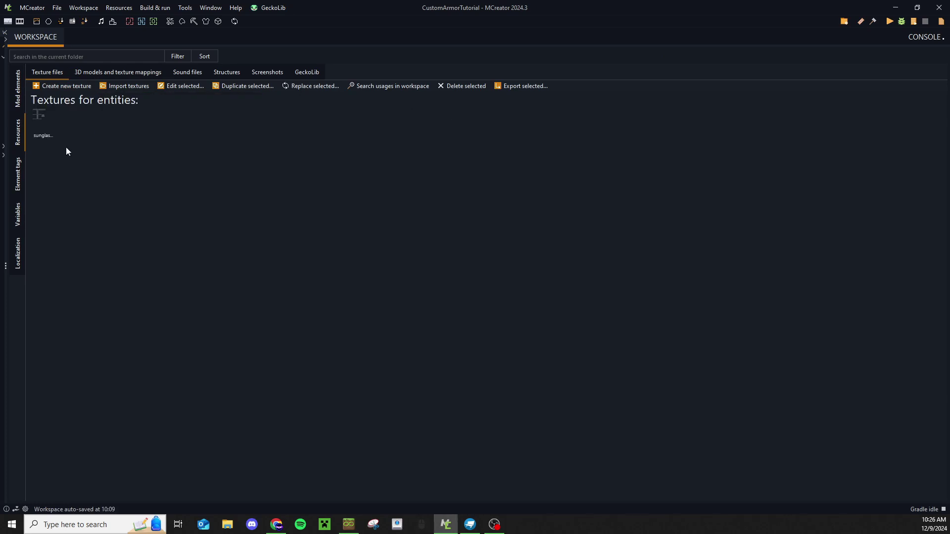
click(40, 121)
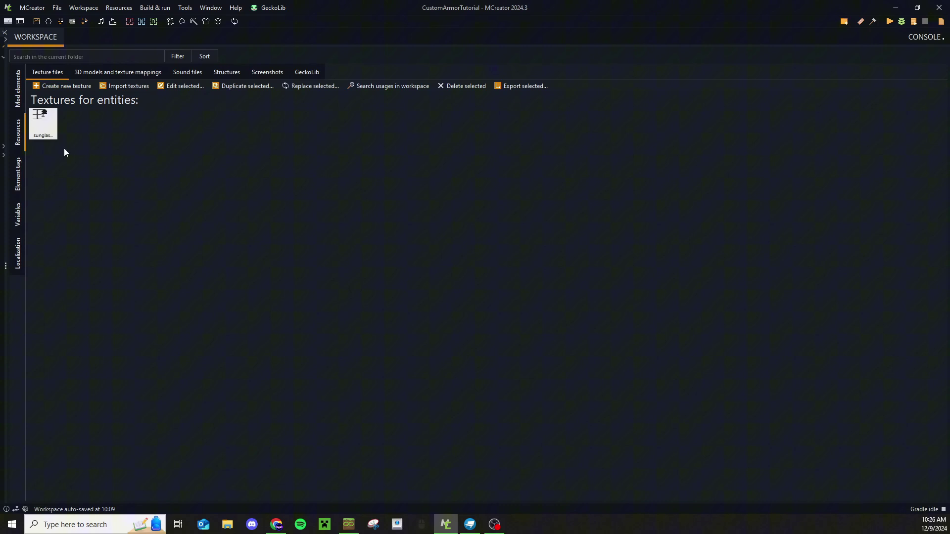
Step: Import the sunglasses Java 3D model with no animation assigned to its Sunglasses part
click(130, 75)
click(72, 86)
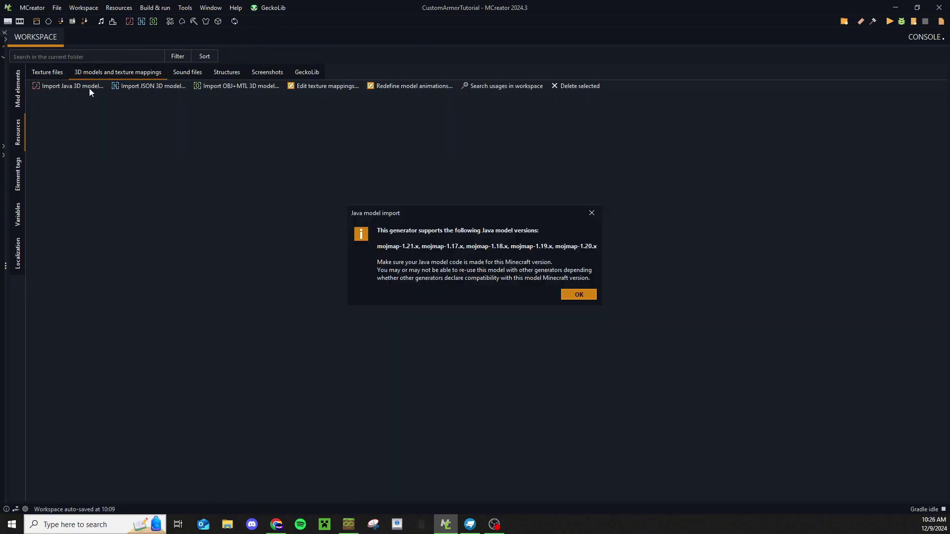
click(579, 295)
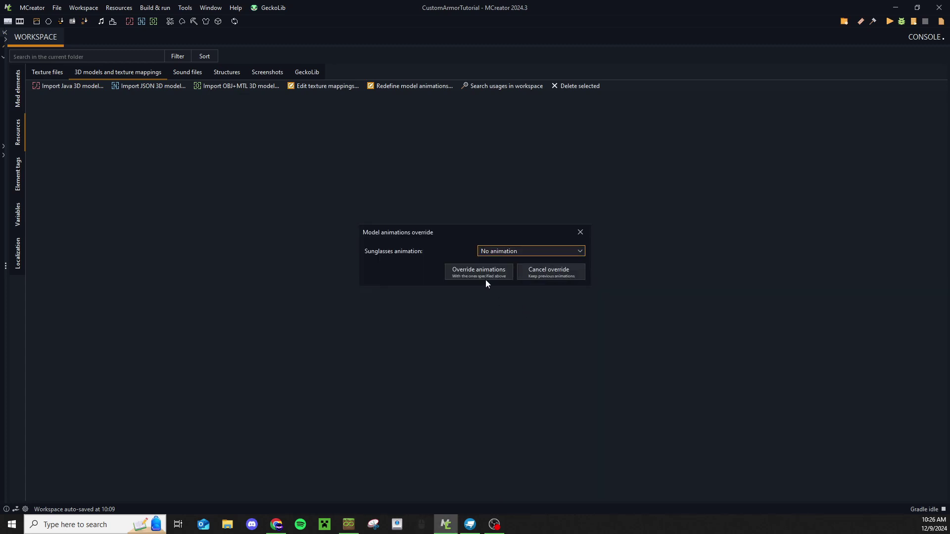
click(480, 271)
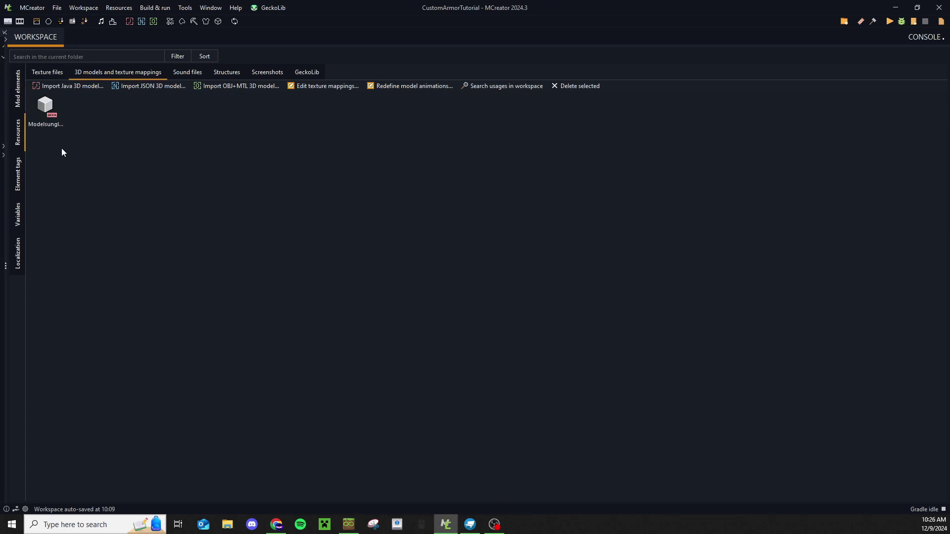
Step: Add a new Armor mod element named Sunglasses
click(17, 88)
click(38, 75)
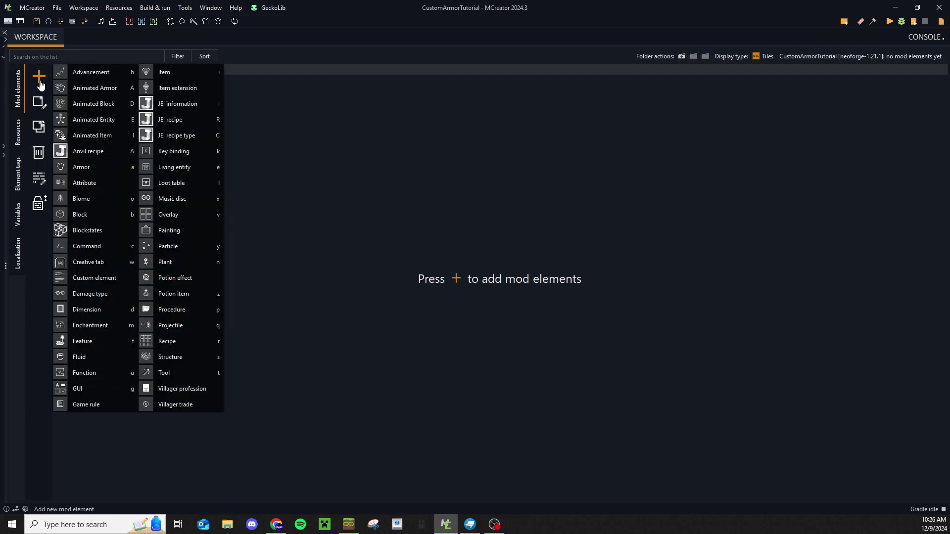
click(99, 167)
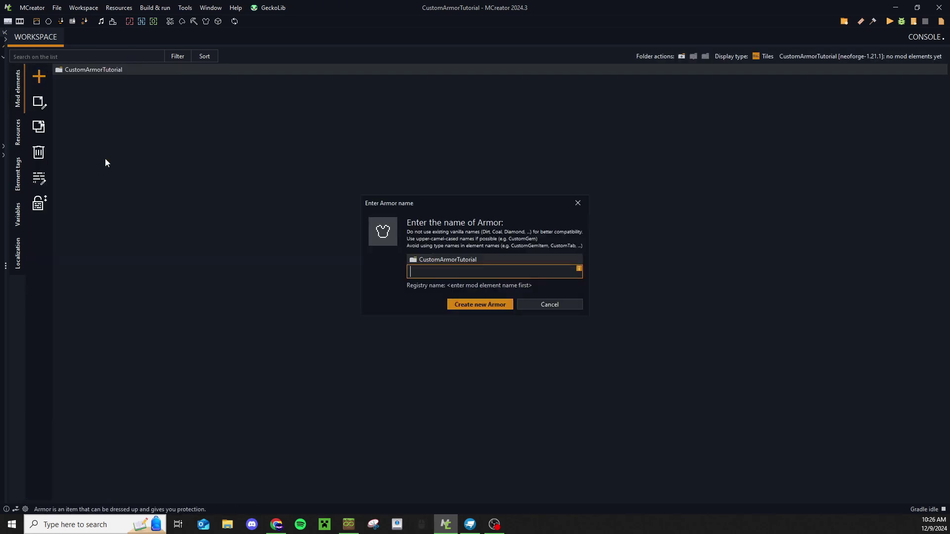
text(Sunglasses)
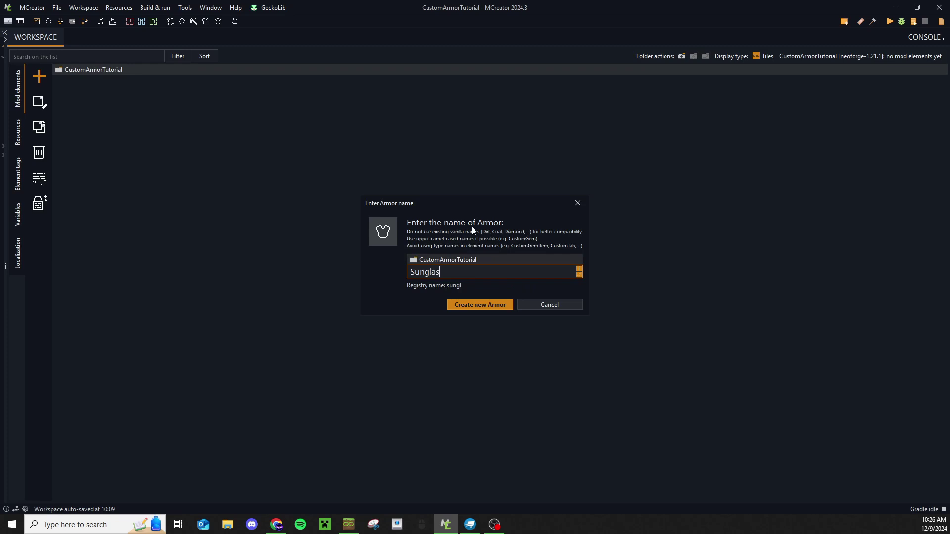
key(Return)
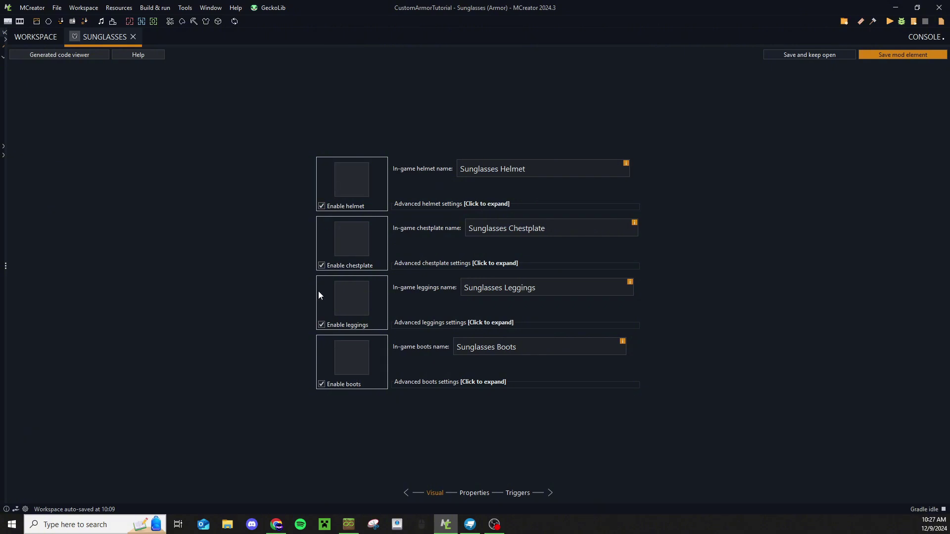
Step: Disable the chestplate, leggings and boots so that only the helmet piece stays enabled
click(322, 267)
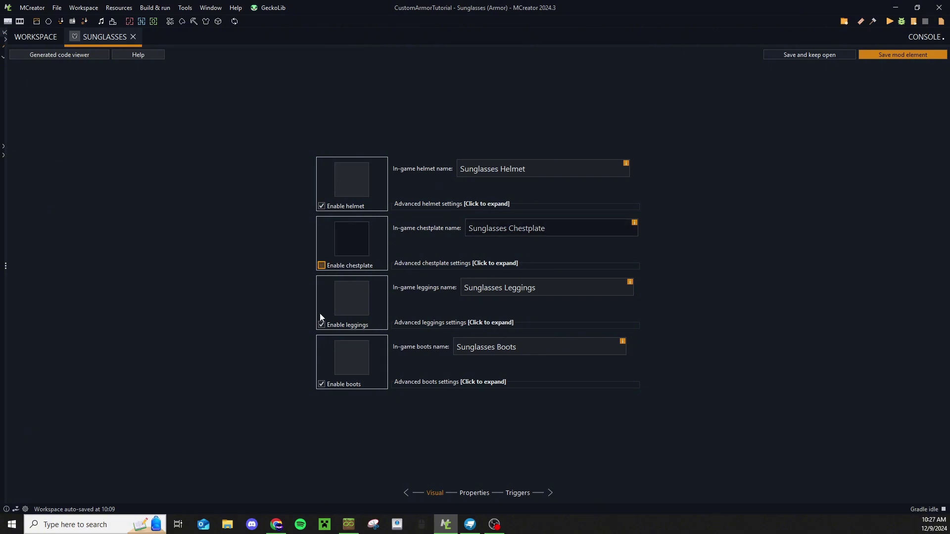
click(322, 326)
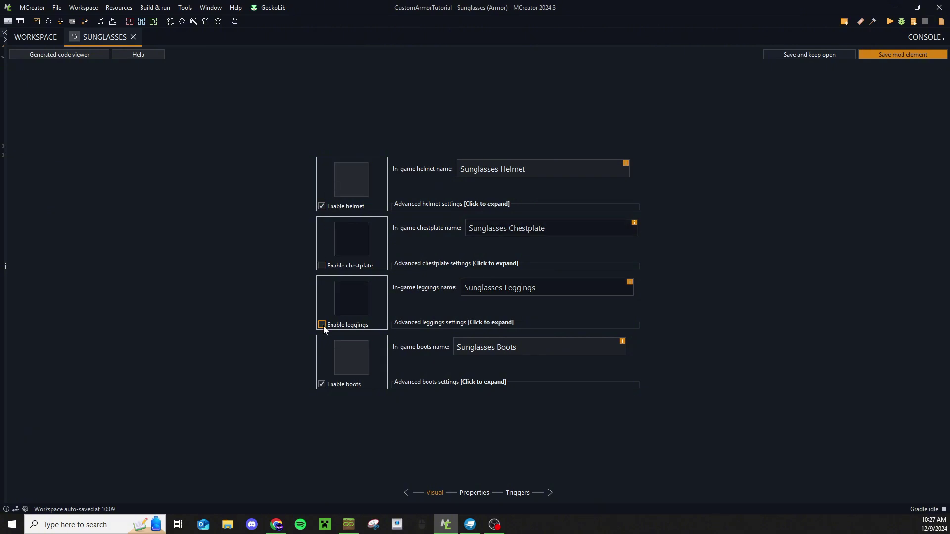
click(322, 385)
click(359, 179)
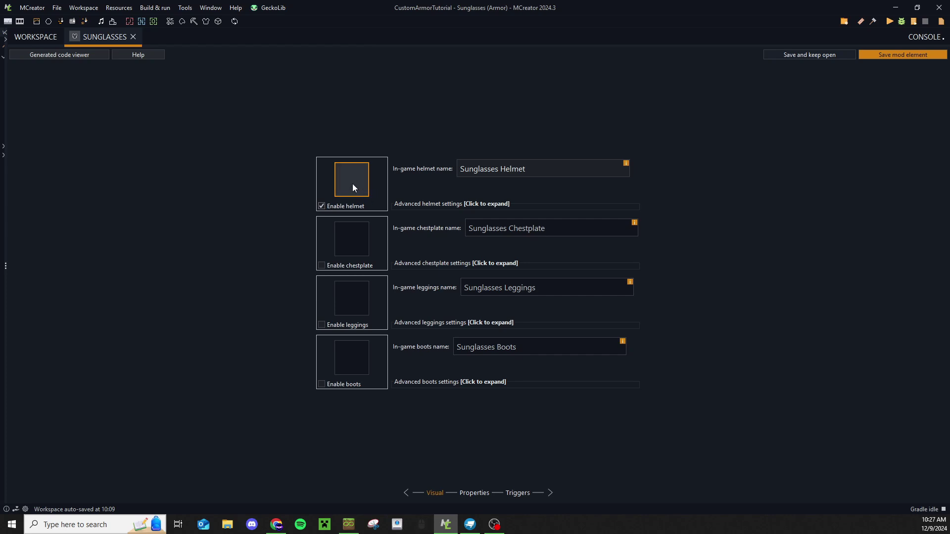
Step: Create a new 16x16 texture and draw a sunglasses icon with two near-black lenses under a 10-pixel-wide dark grey bar
click(35, 37)
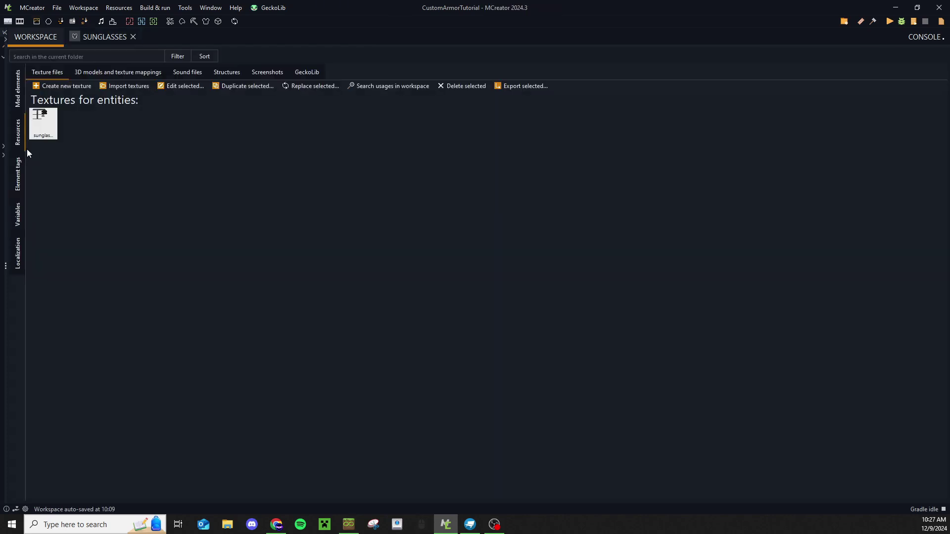
click(72, 87)
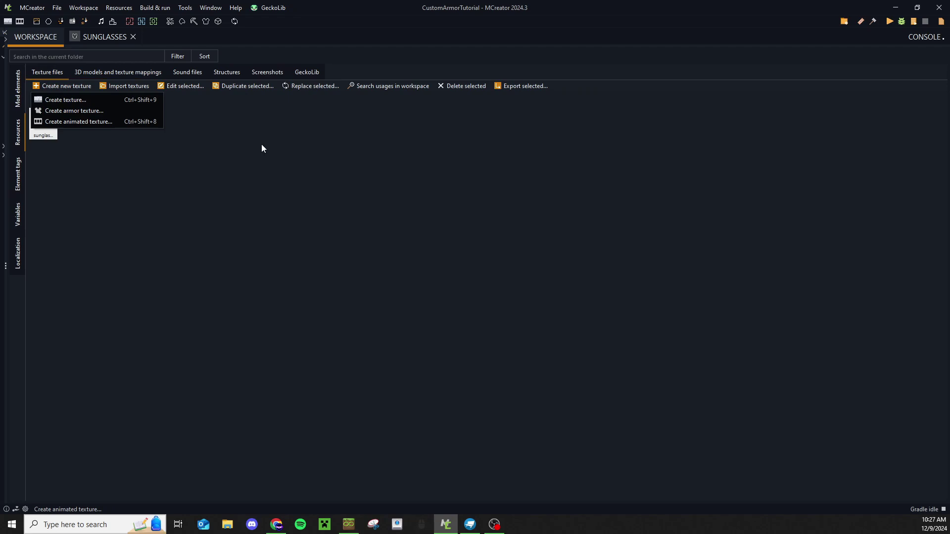
click(87, 100)
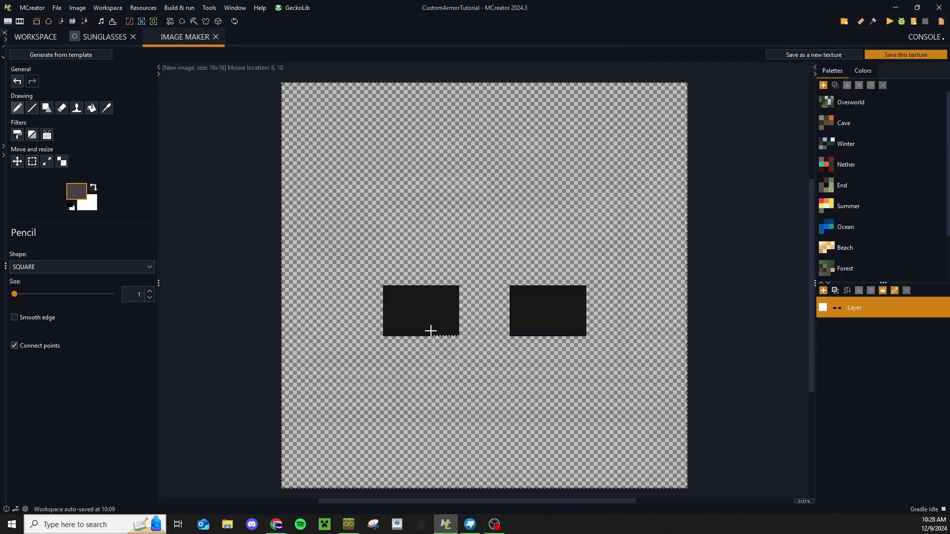
drag(369, 273, 599, 272)
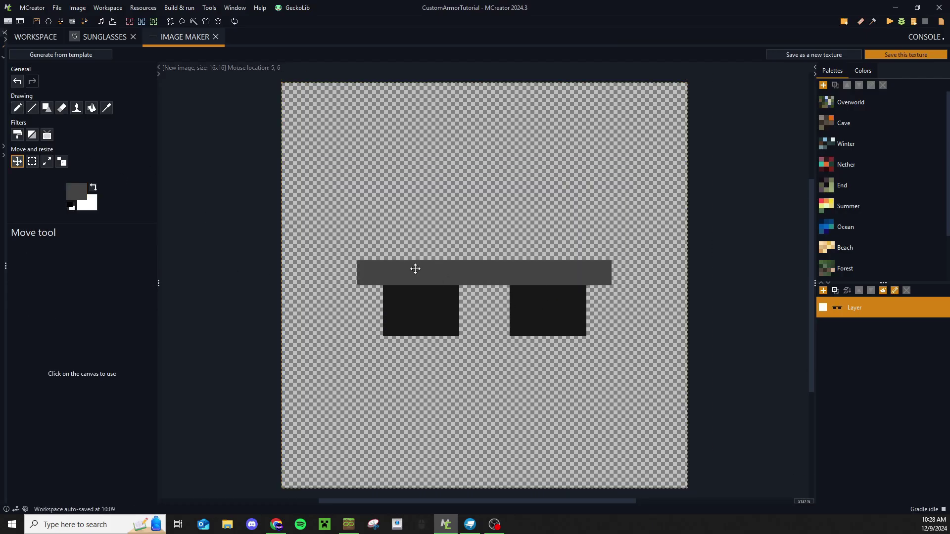
Step: Save the drawn icon as an Item texture named sunglasses
click(906, 54)
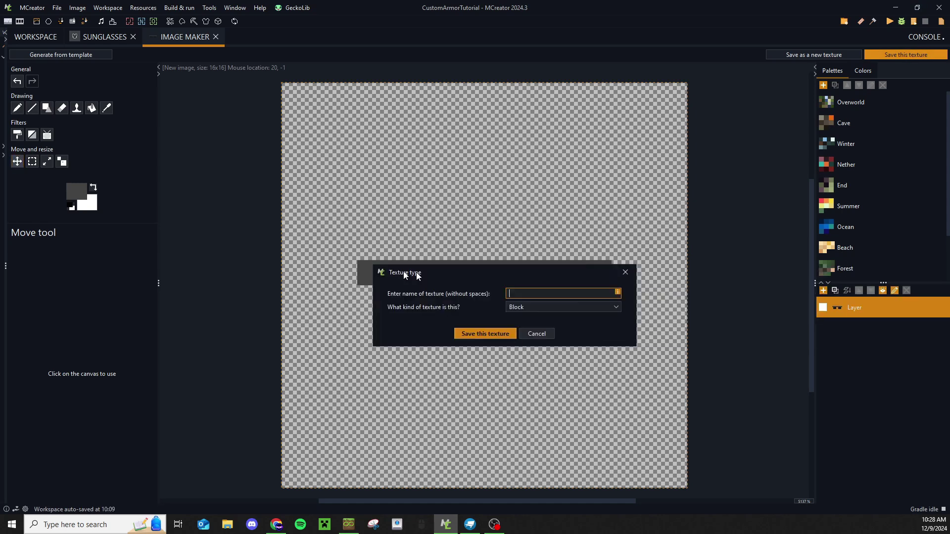
click(482, 304)
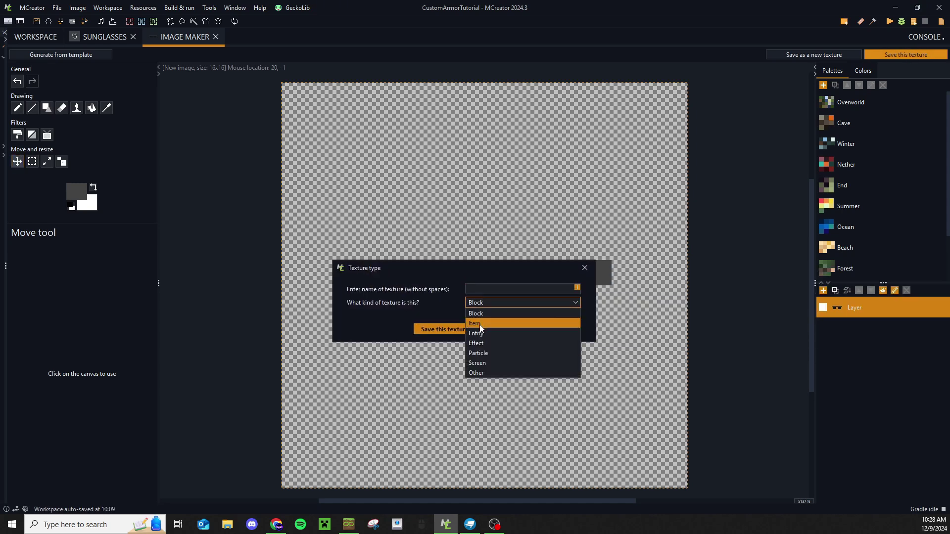
click(479, 325)
click(484, 291)
text(sungla)
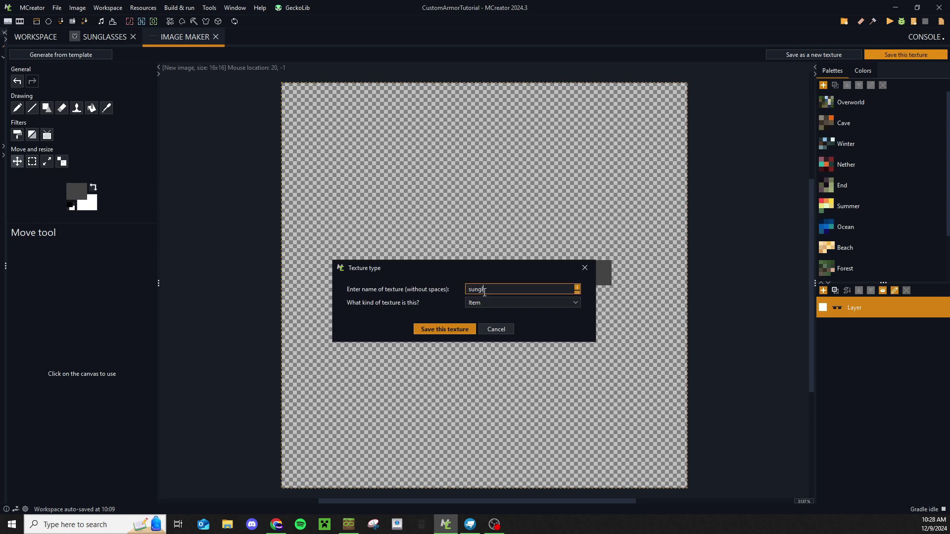
key(Return)
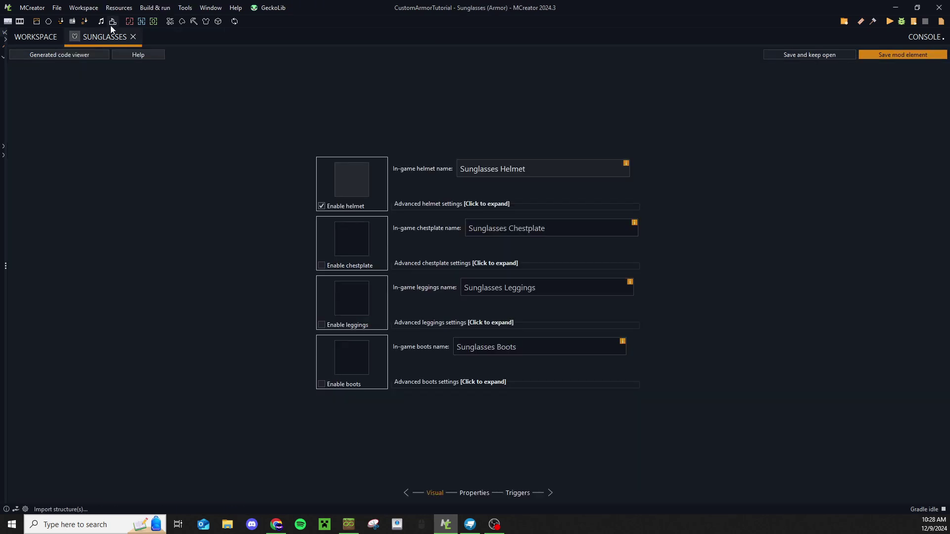
Step: Assign the sunglasses item texture to the helmet and shorten its in-game name to Sunglasses
click(360, 185)
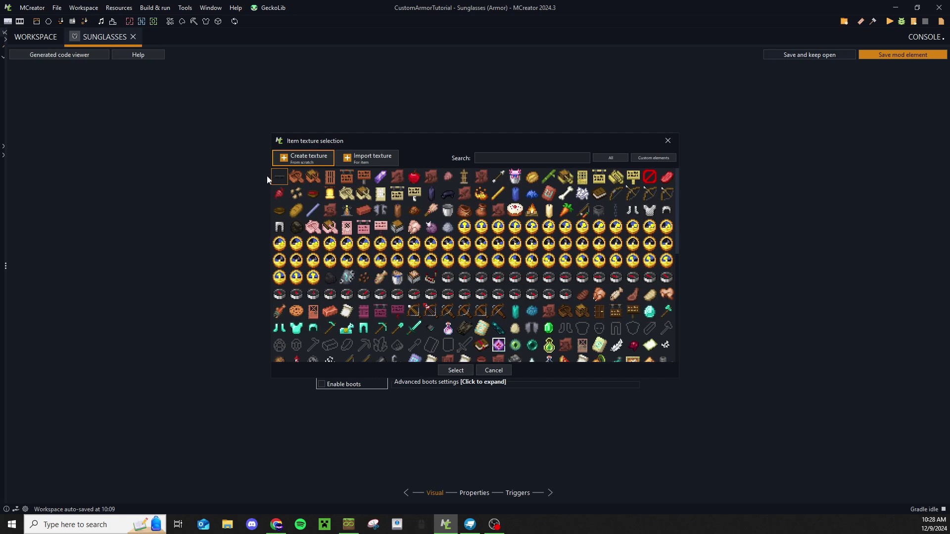
click(449, 371)
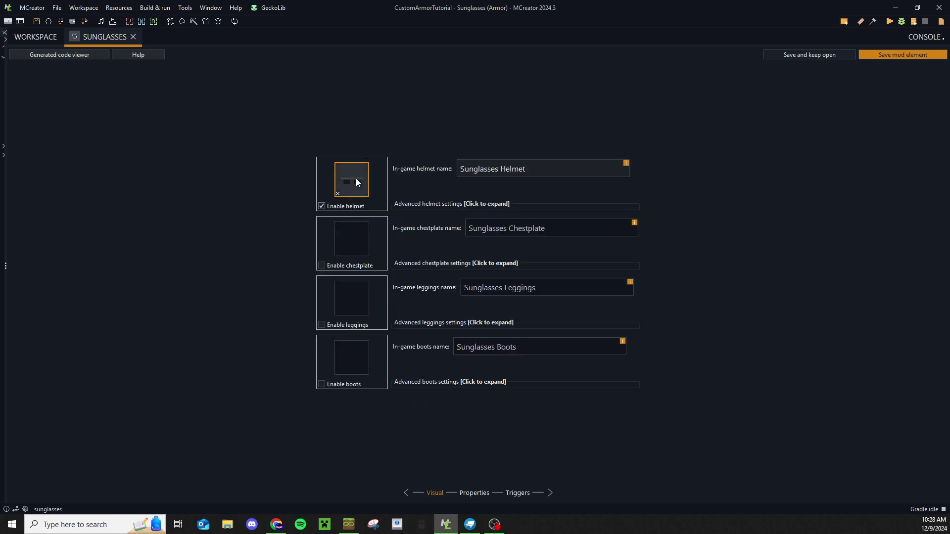
triple_click(535, 169)
click(534, 170)
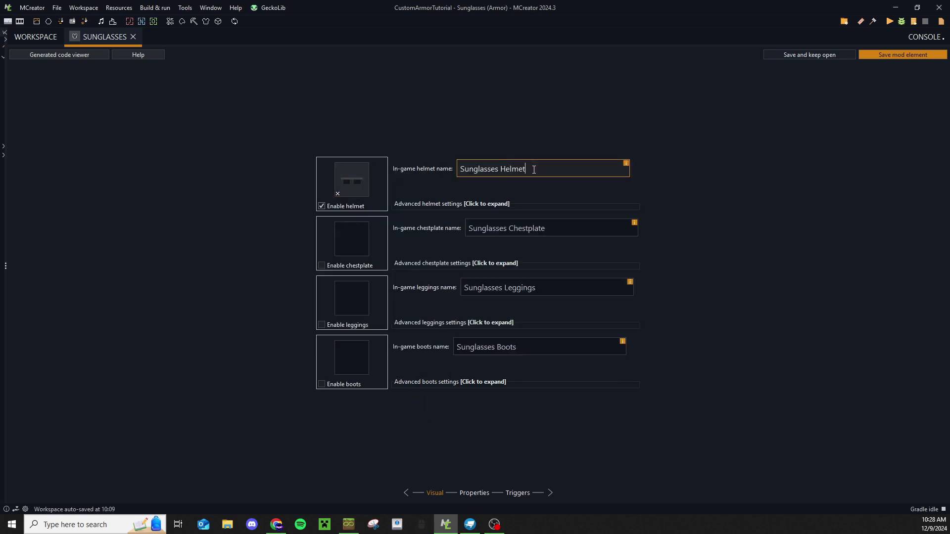
key(BackSpace)
key(BackSpace)
key(BackSpace)
key(BackSpace)
key(BackSpace)
key(BackSpace)
key(BackSpace)
Step: Set the helmet's model to Modelsunglasses in its advanced settings and check the available model parts
click(478, 204)
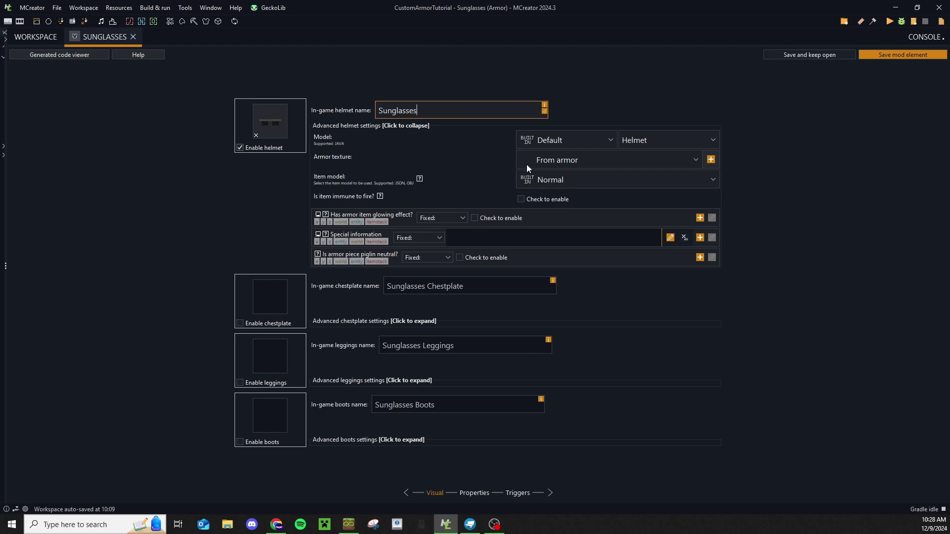
click(561, 144)
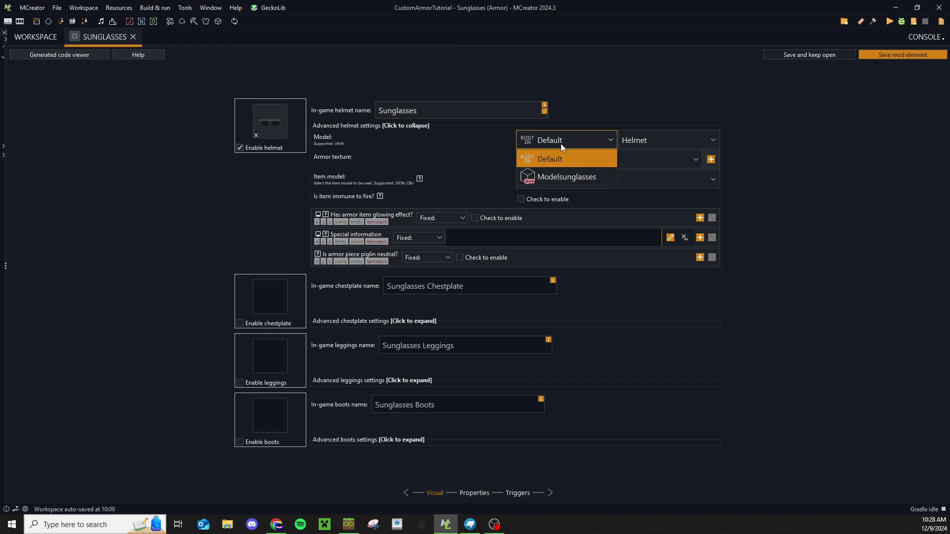
click(577, 179)
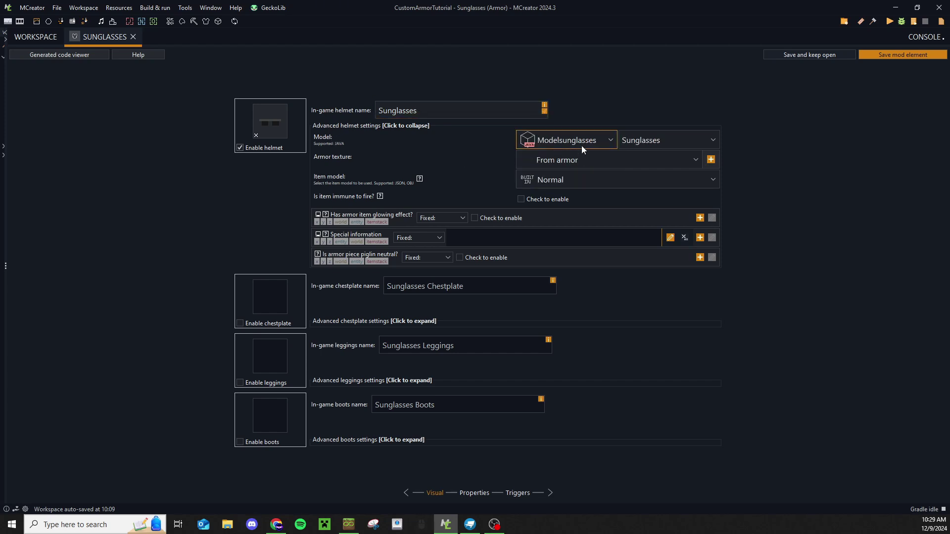
click(683, 140)
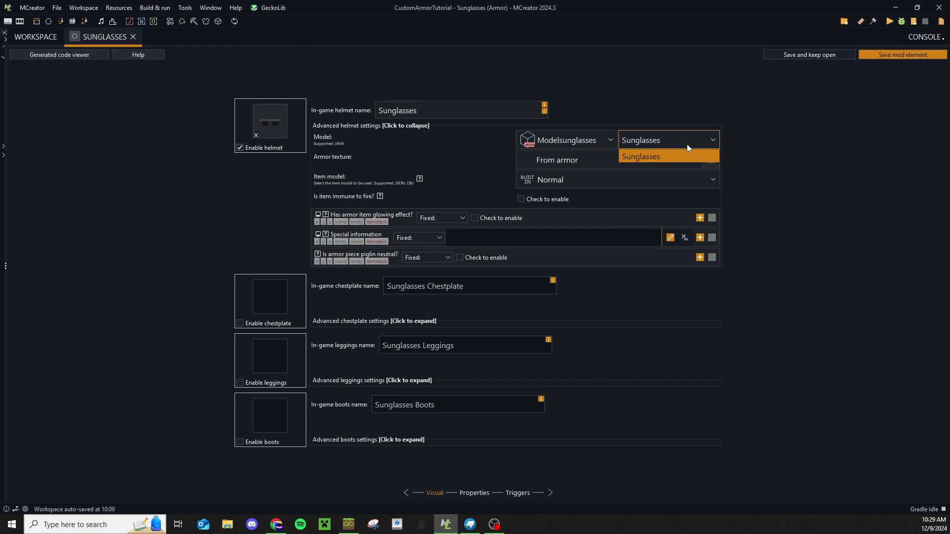
click(746, 163)
Step: Switch the helmet model to Default to inspect its part options, and restore Modelsunglasses with the Sunglasses part
click(608, 143)
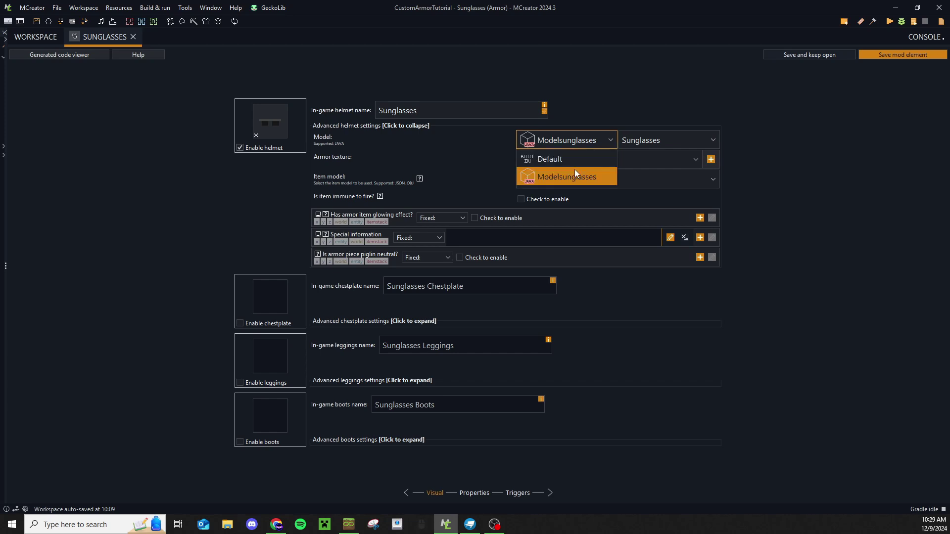
click(572, 162)
click(712, 142)
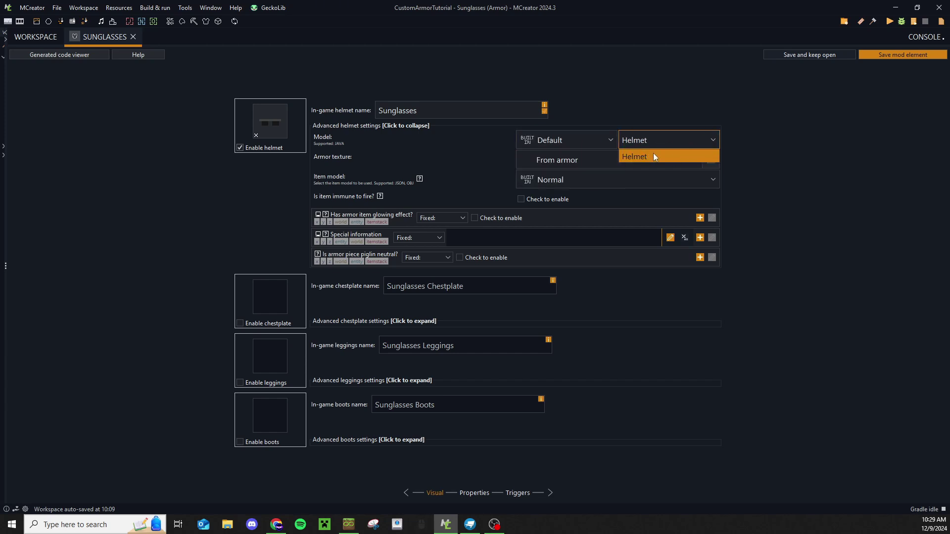
click(608, 140)
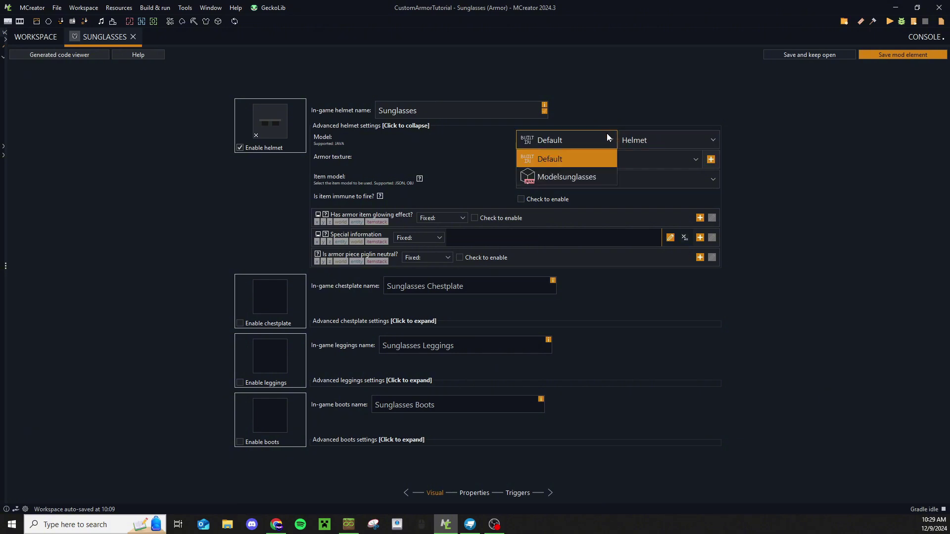
click(589, 176)
click(663, 145)
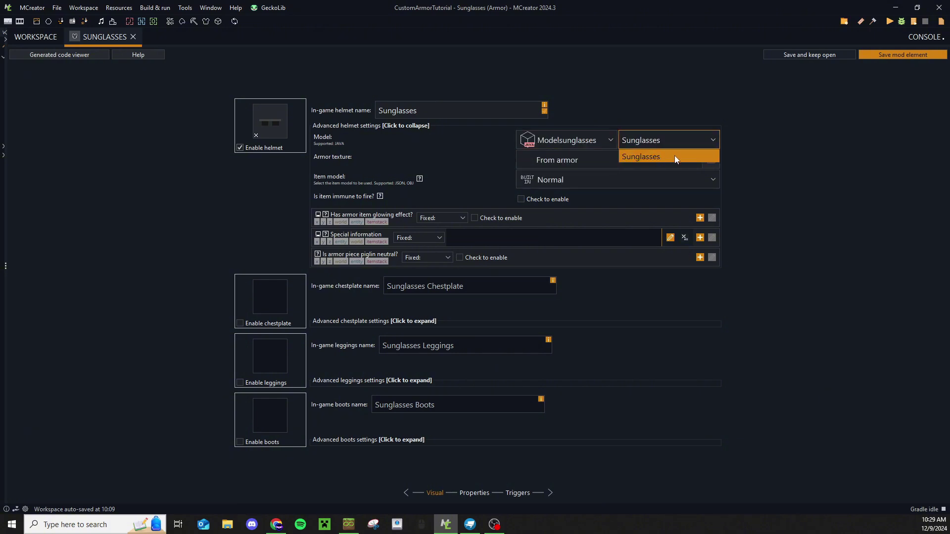
click(675, 155)
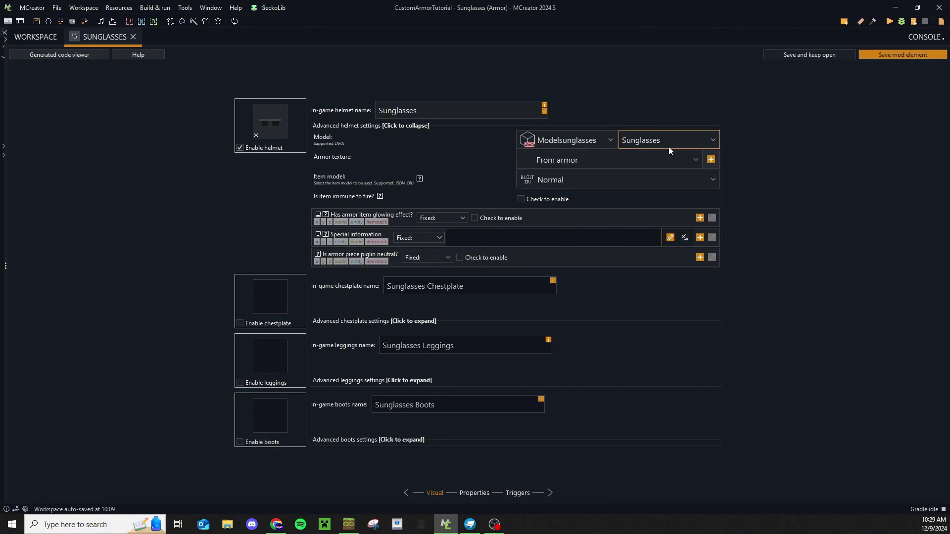
Step: Examine the body, left arm and right arm part options in the chestplate's advanced model settings
click(400, 126)
click(505, 263)
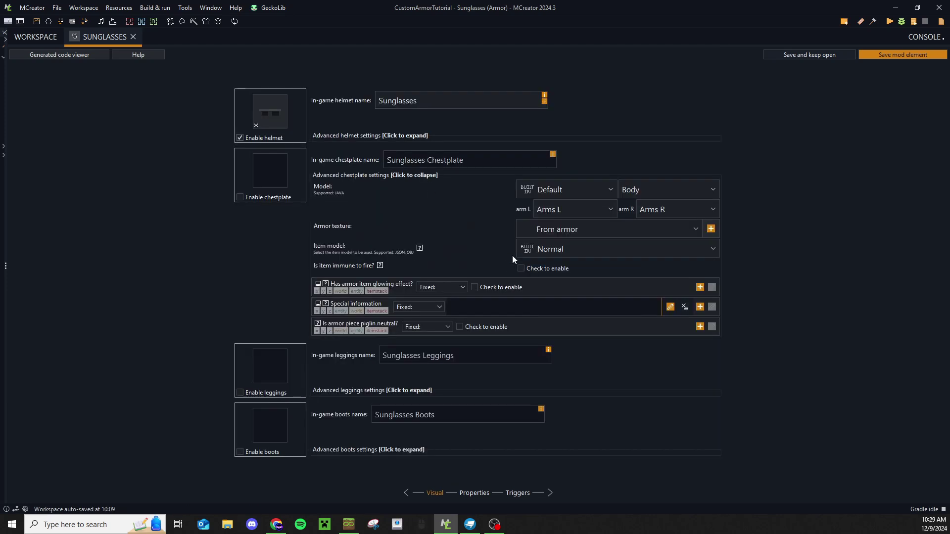
click(644, 186)
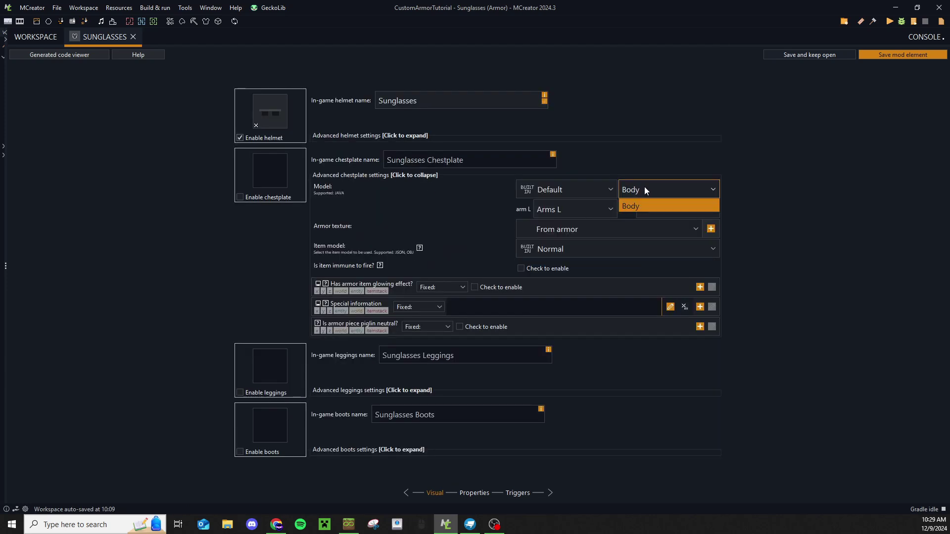
click(592, 207)
click(687, 211)
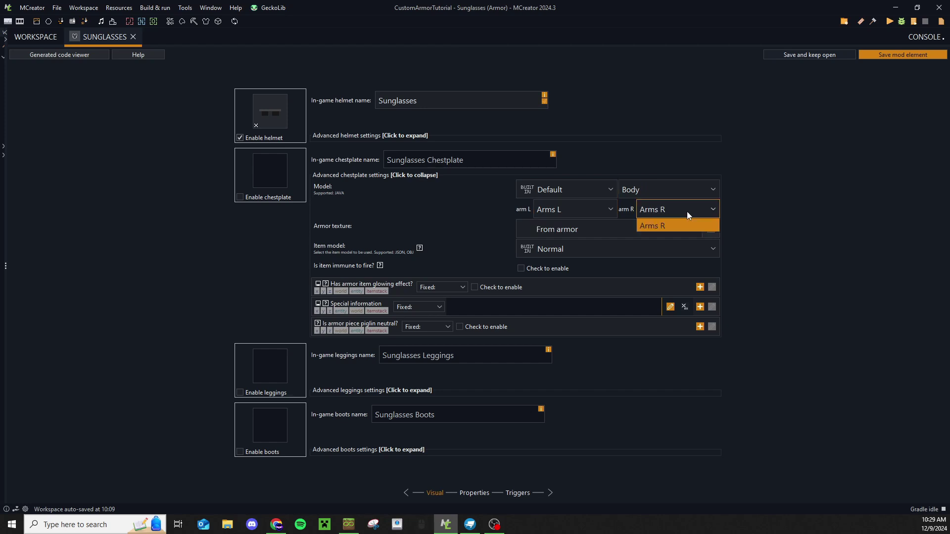
click(566, 207)
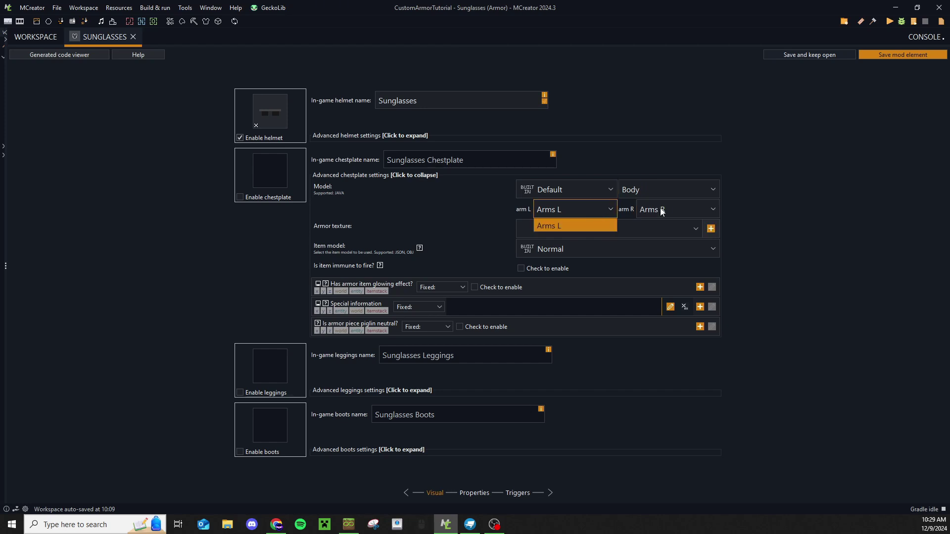
click(660, 211)
click(574, 208)
click(647, 212)
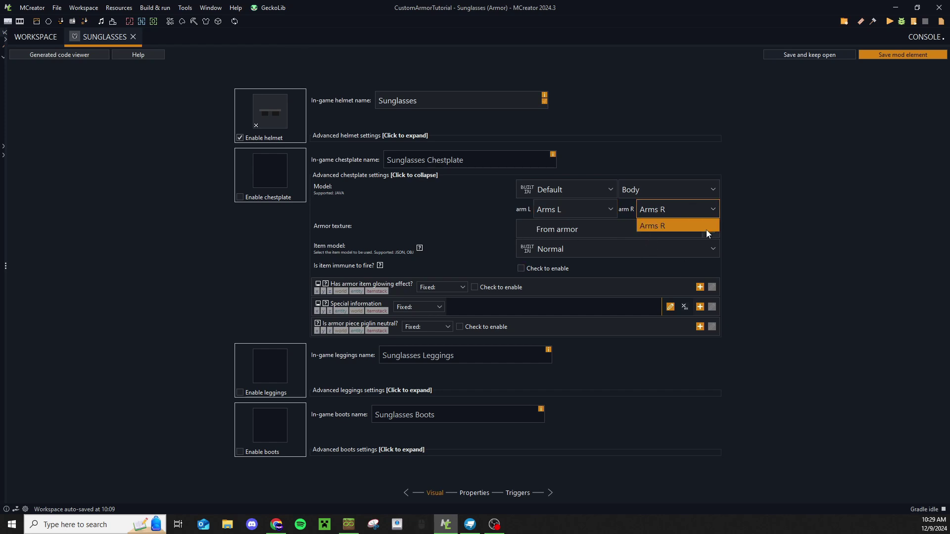
click(696, 191)
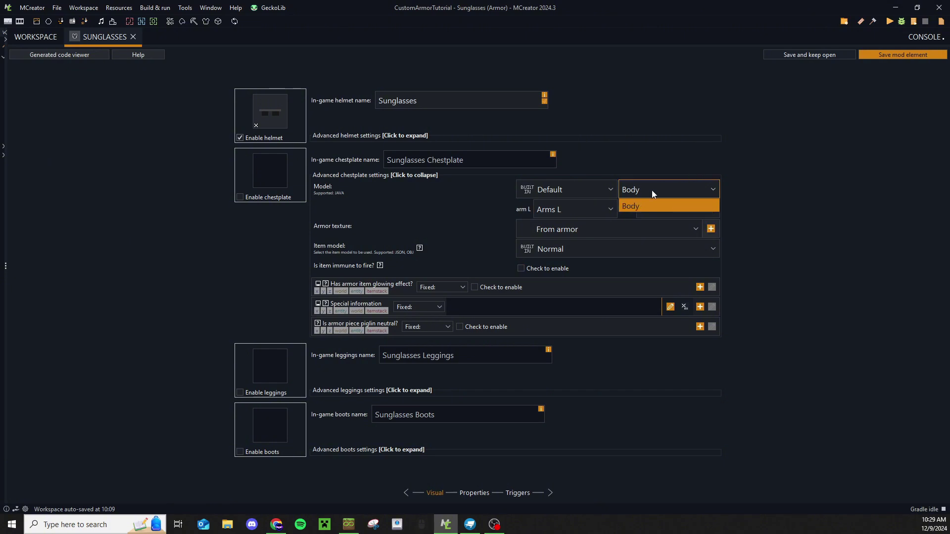
click(417, 176)
Step: Examine the left and right model part settings of the boots and the leggings
click(487, 382)
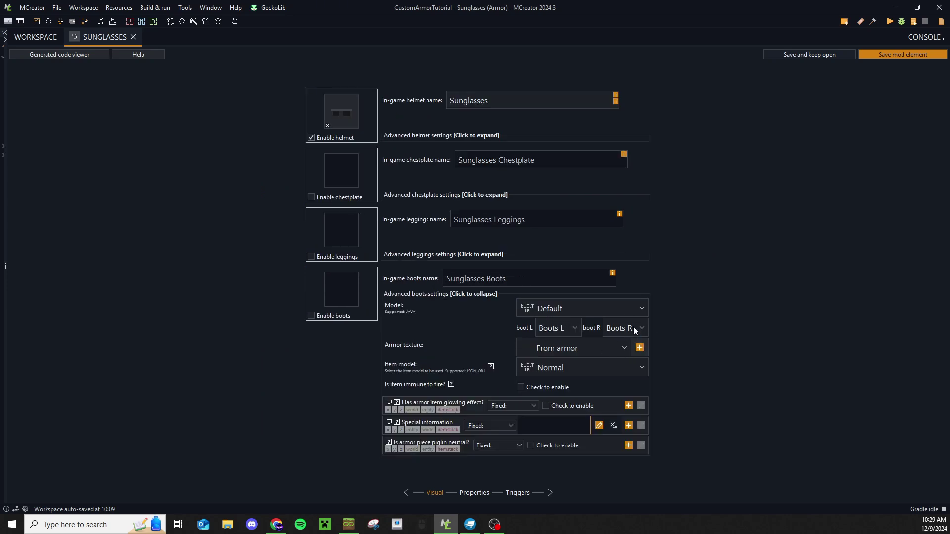
click(486, 295)
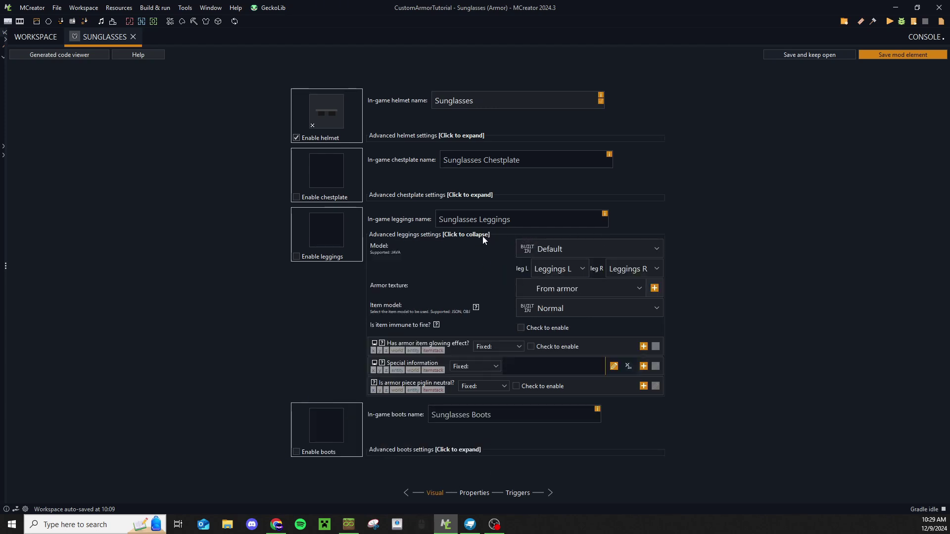
click(525, 234)
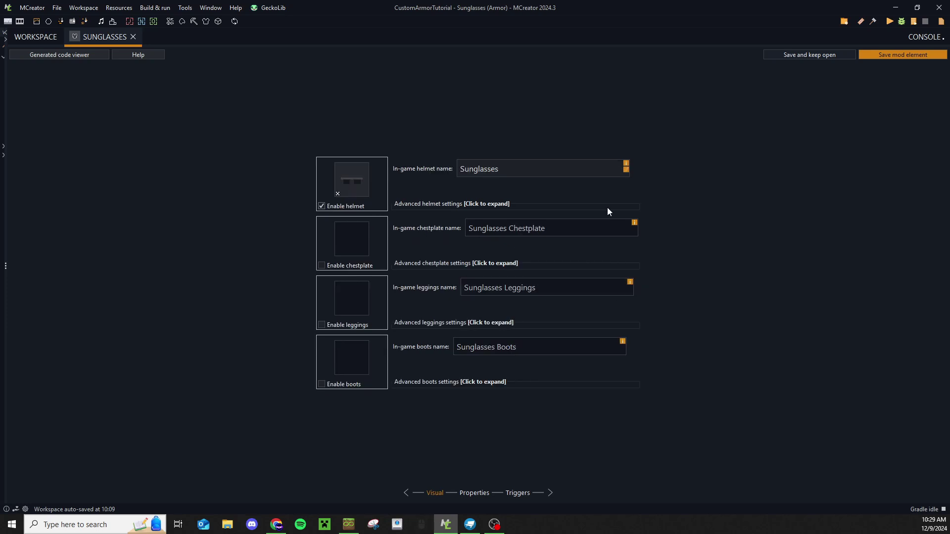
Step: Compare the helmet's model part assignment with the chestplate's body and arm assignments
click(491, 205)
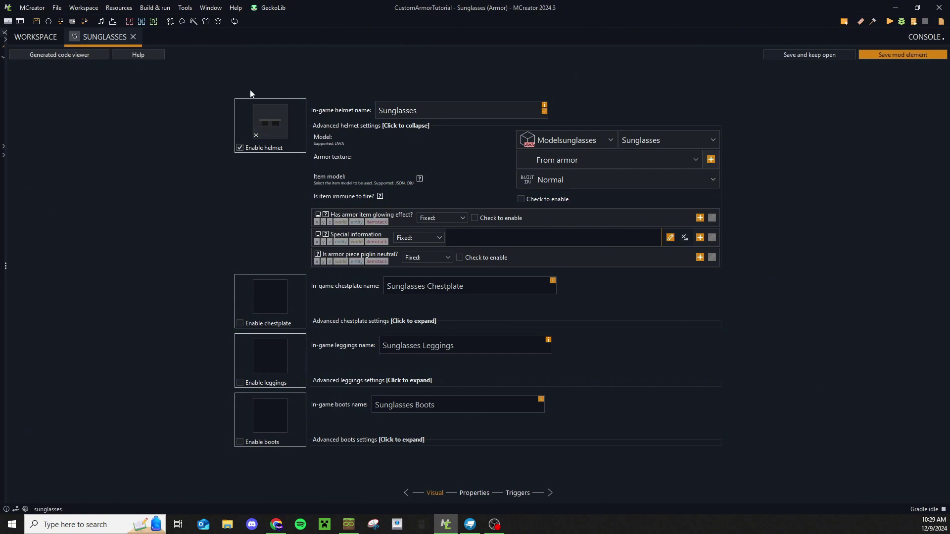
click(416, 321)
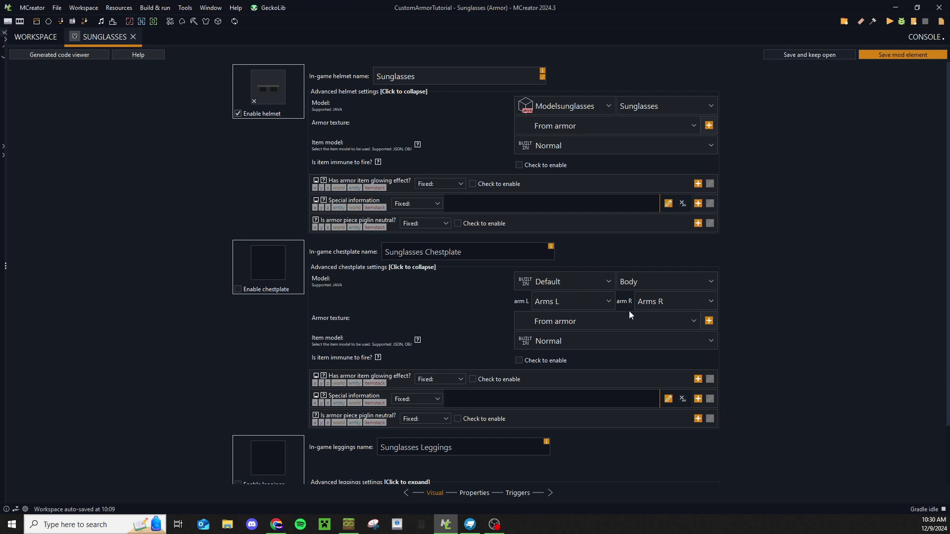
click(576, 296)
click(809, 286)
click(650, 280)
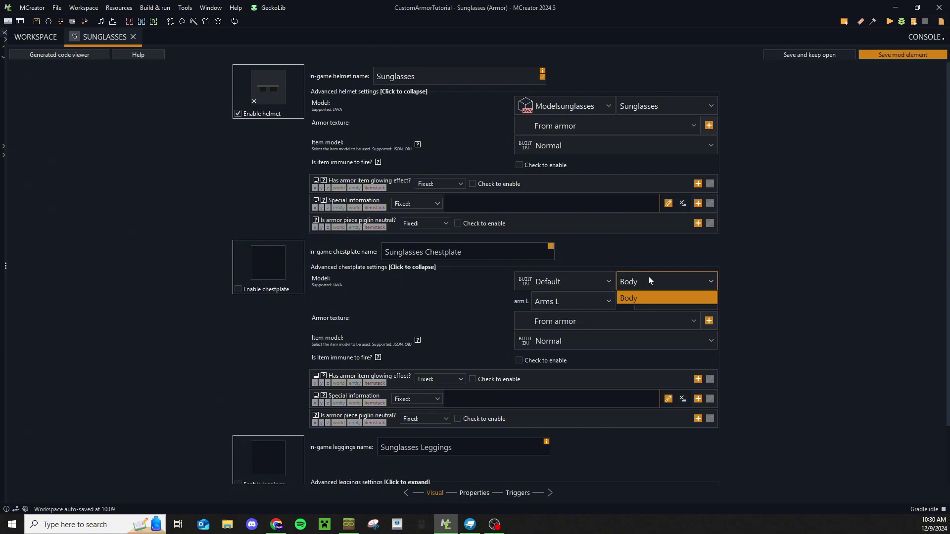
click(500, 282)
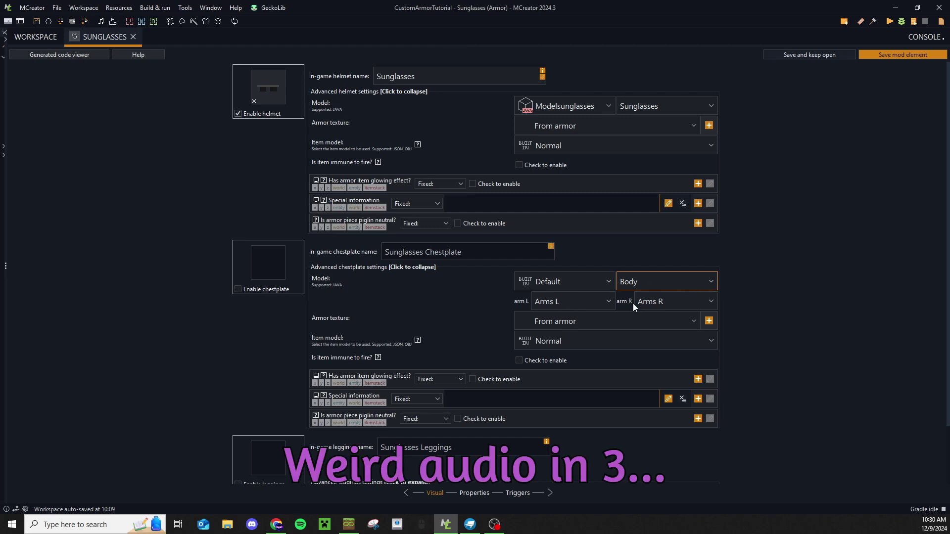
click(424, 268)
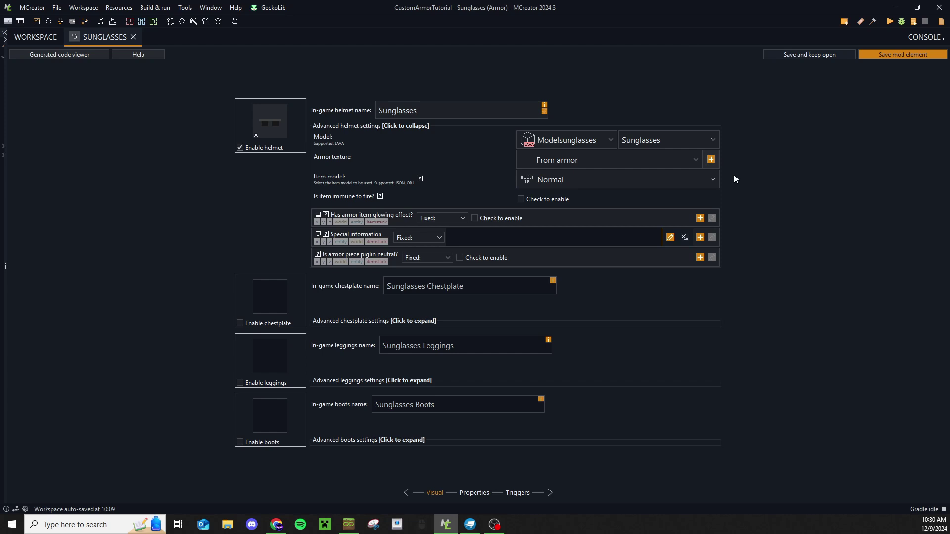
Step: Set the helmet's armor texture to sunglassestexture
click(654, 159)
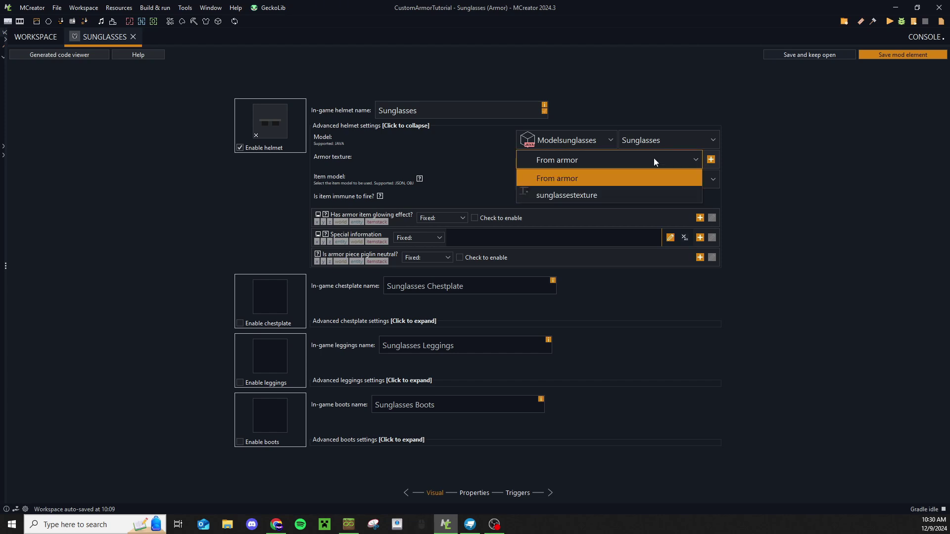
click(610, 196)
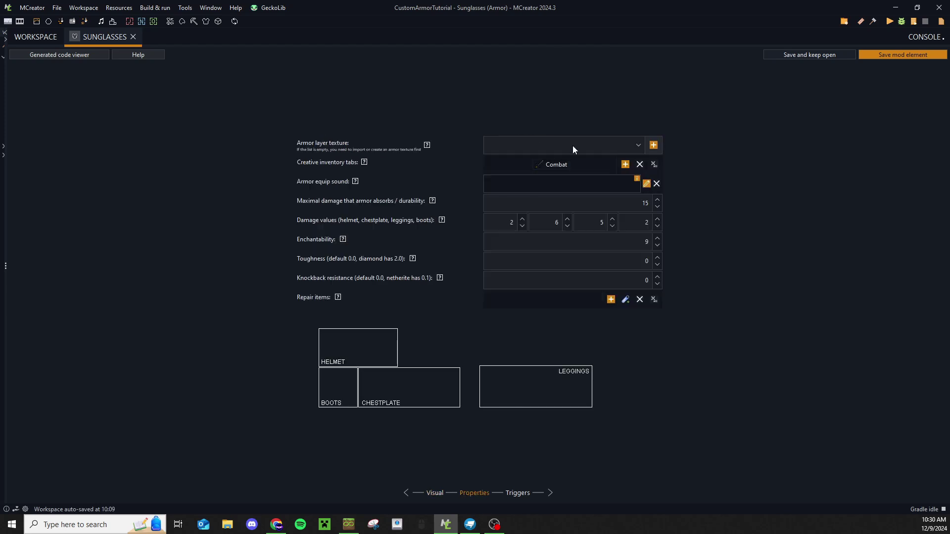
Step: Check the armor layer texture choices in the element's properties and review the helmet's own model and texture settings
click(572, 145)
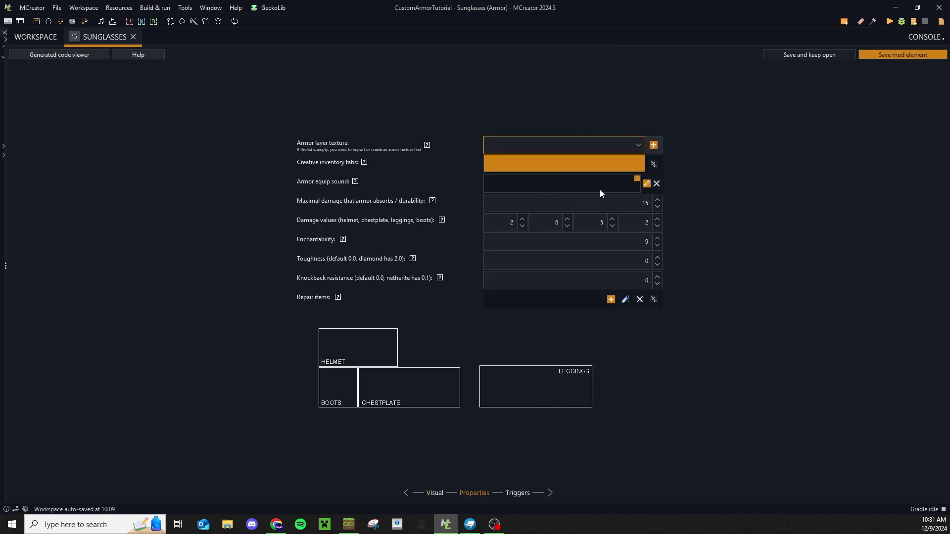
click(609, 166)
click(576, 145)
click(435, 493)
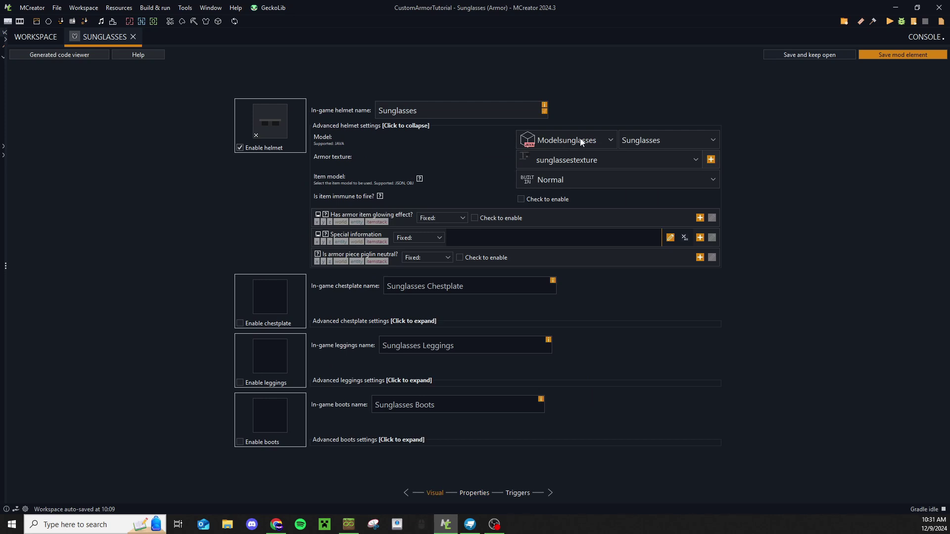
Step: Set the armor equip sound to item.armor.equip_chain, filtering the sound list by "chain"
click(474, 493)
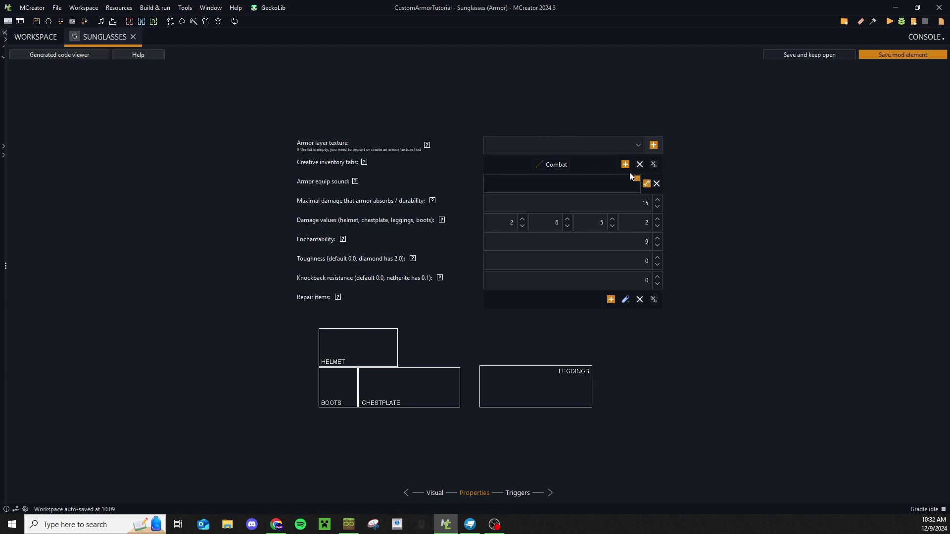
click(646, 184)
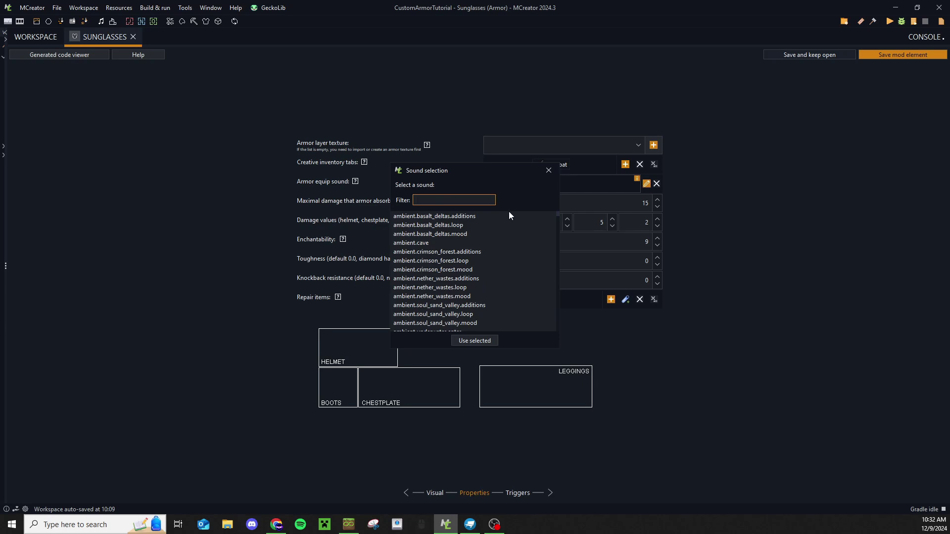
text(chain)
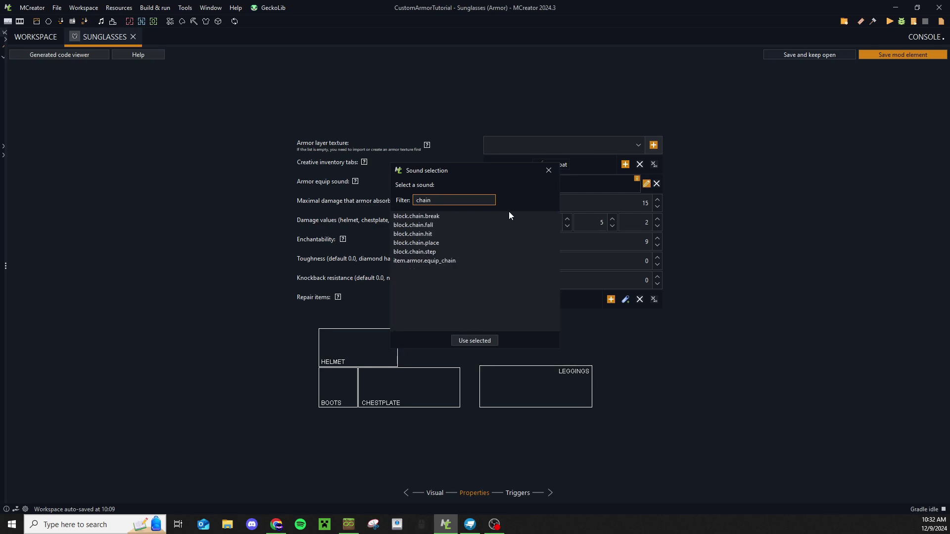
click(444, 262)
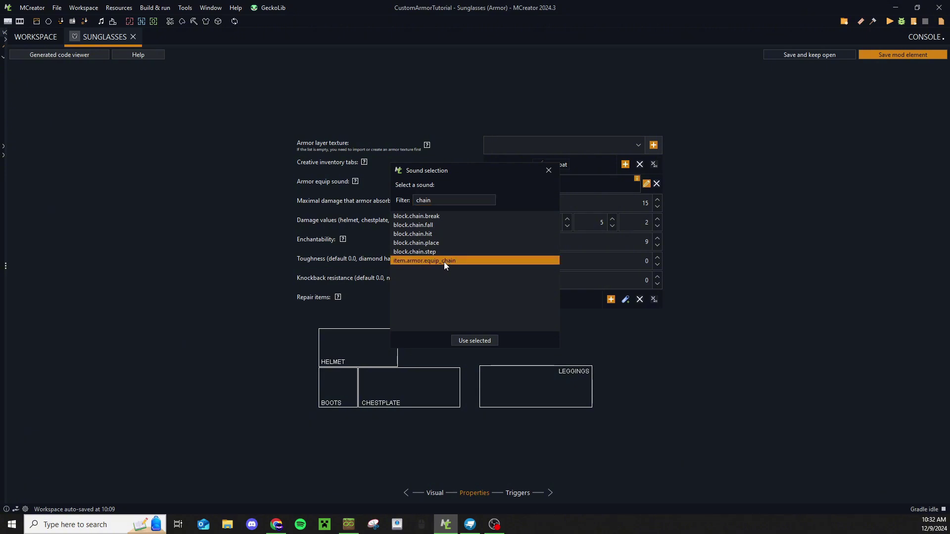
click(479, 341)
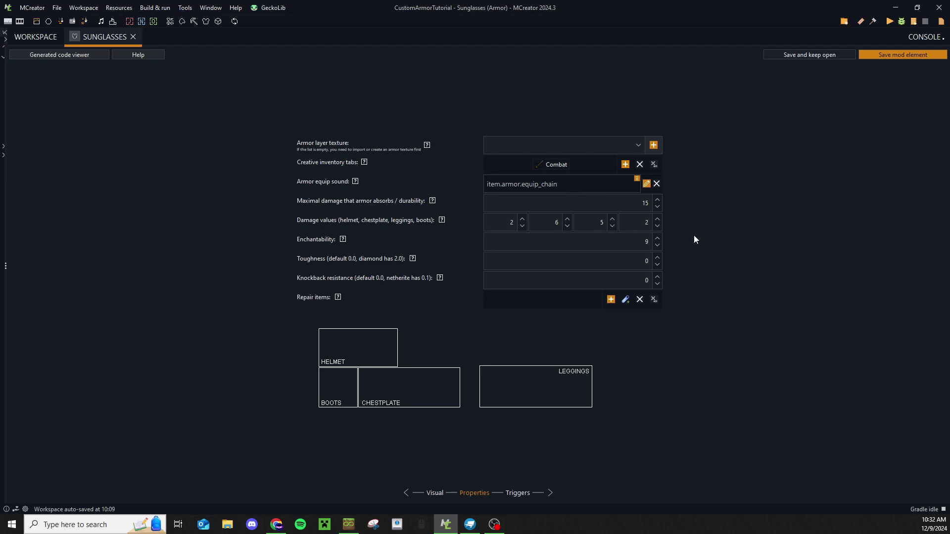
Step: Consult the vanilla durability factors and set the maximal damage the armor absorbs to 5
click(433, 200)
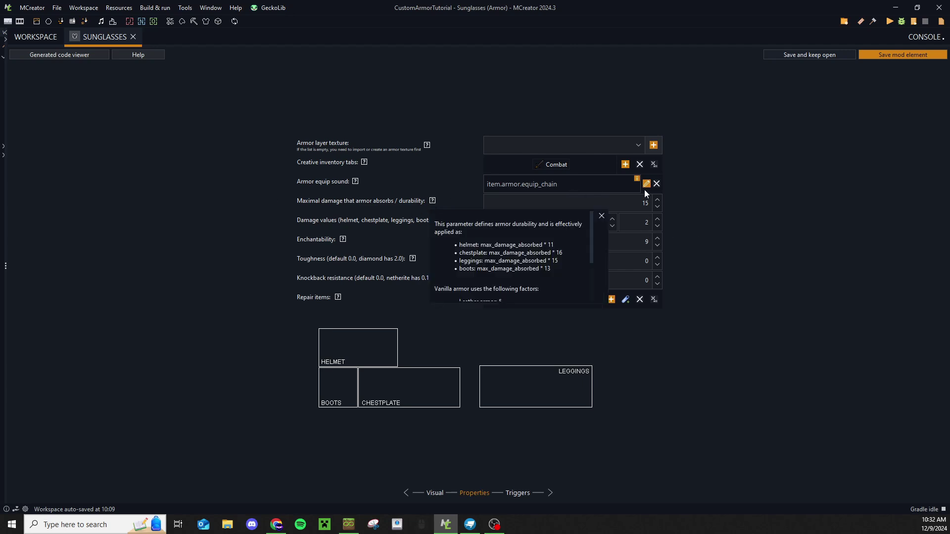
scroll(551, 265, down, 3)
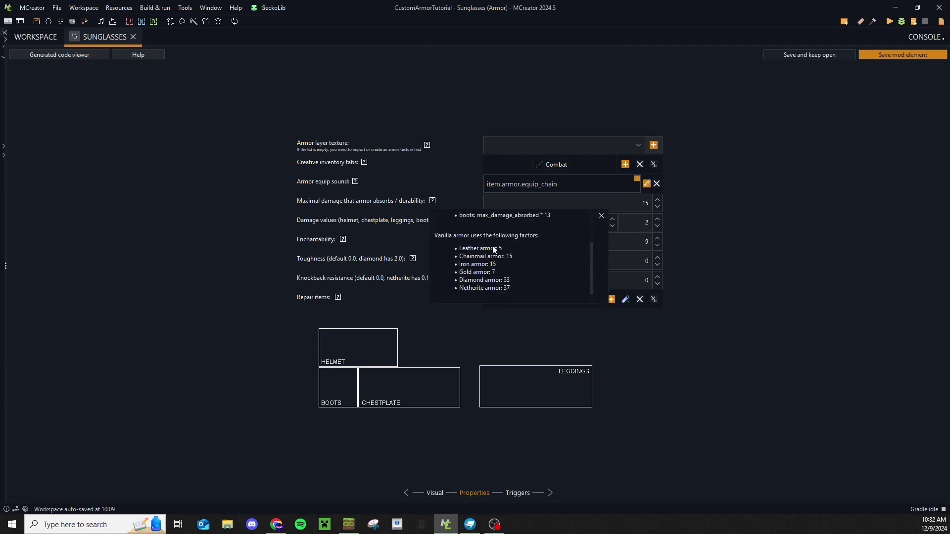
click(633, 202)
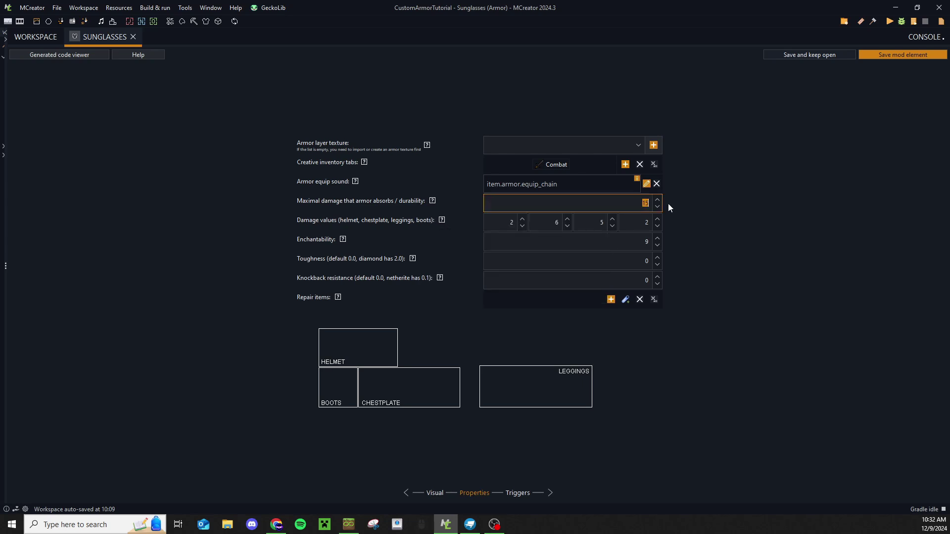
click(499, 240)
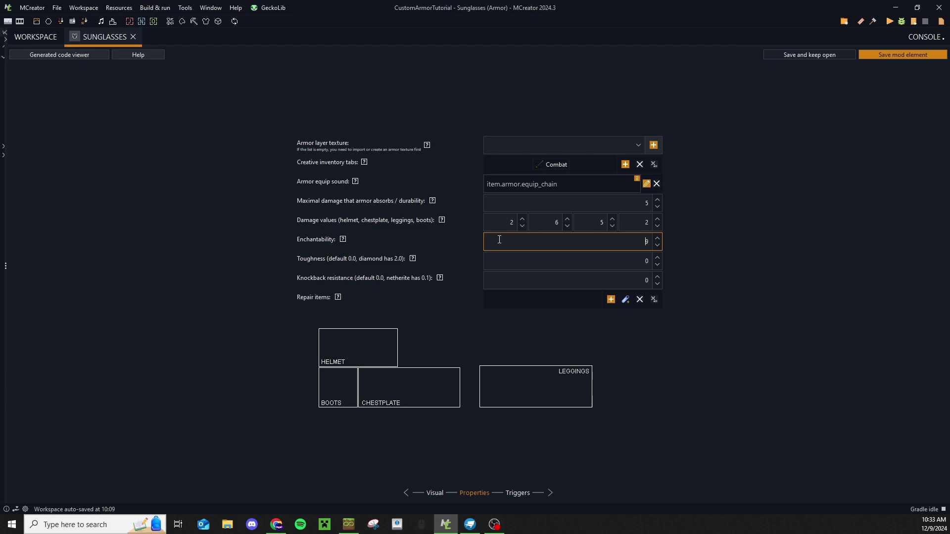
Step: Set the armor damage values to 1 for the helmet and 0 for the chestplate, leggings and boots
click(521, 227)
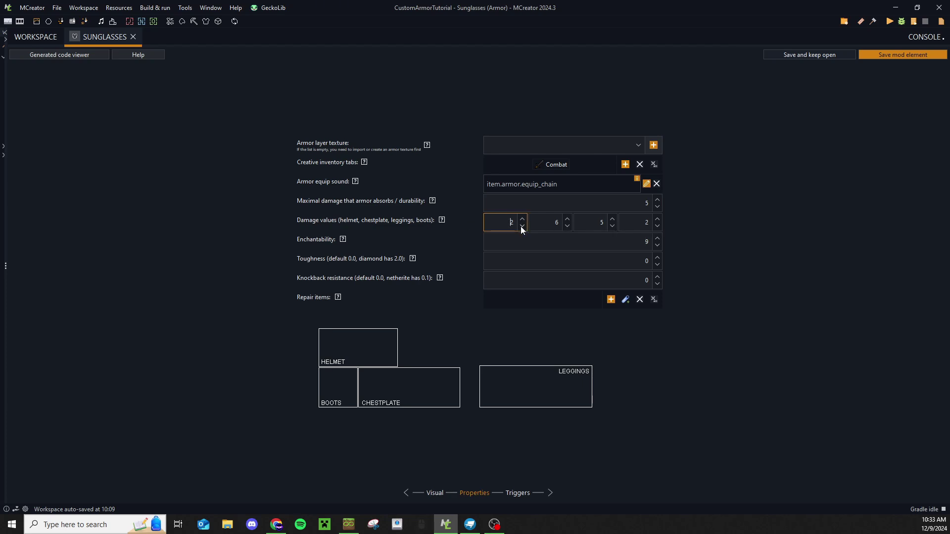
click(558, 222)
click(596, 220)
click(643, 223)
key(shift+Tab)
key(shift+Tab)
text(2)
click(613, 226)
click(612, 226)
click(659, 226)
click(659, 226)
click(552, 220)
click(596, 221)
Step: Consult the vanilla enchantability values and set the armor's enchantability to 12
click(343, 239)
scroll(476, 296, down, 1)
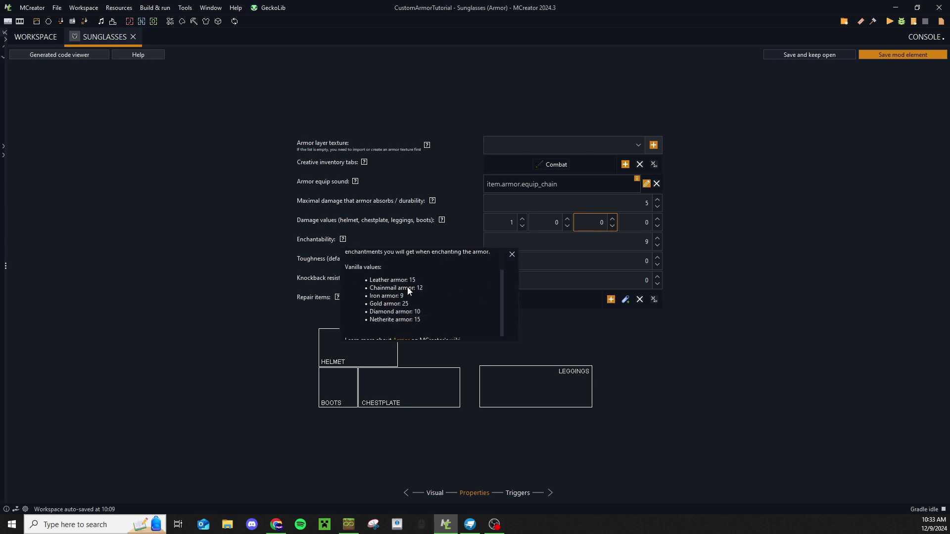
click(657, 238)
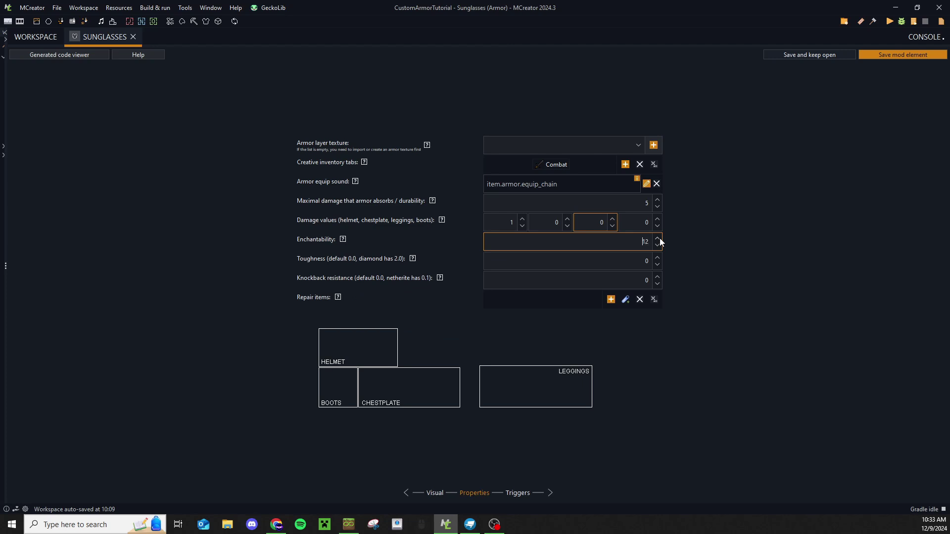
click(605, 263)
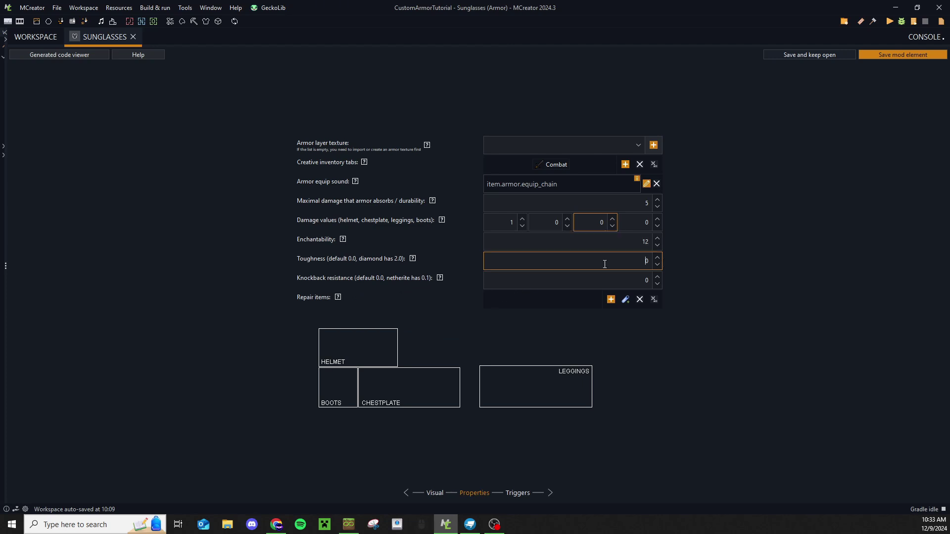
click(566, 285)
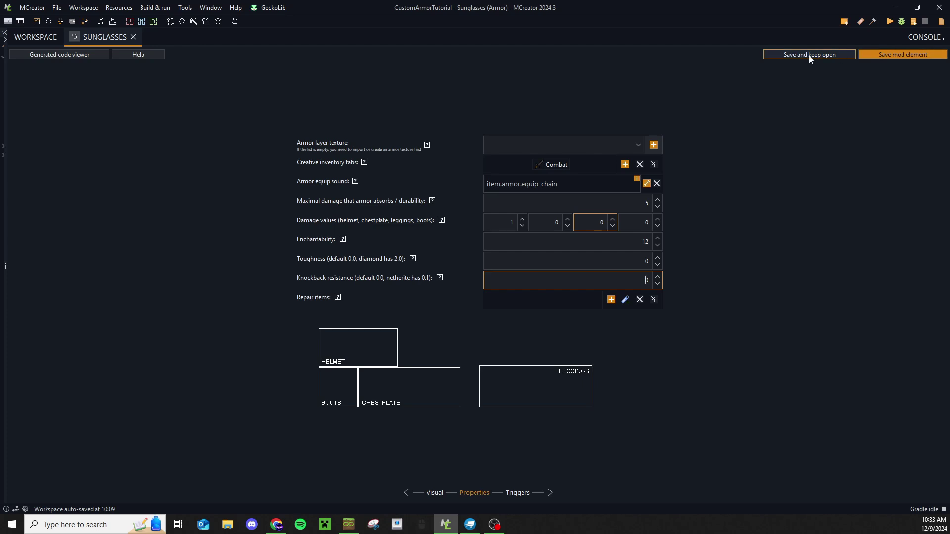
Step: Try to save the Sunglasses mod element and check the available armor layer textures
click(887, 58)
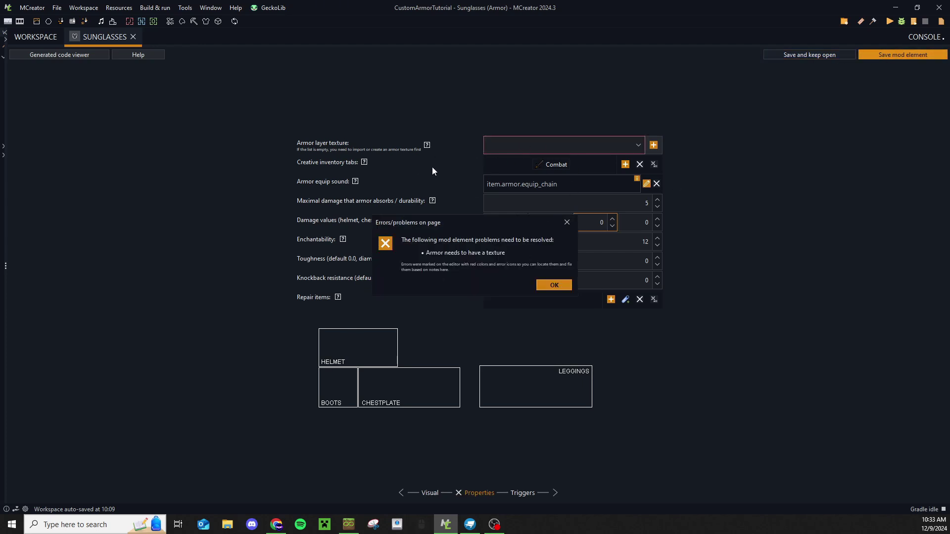
click(570, 227)
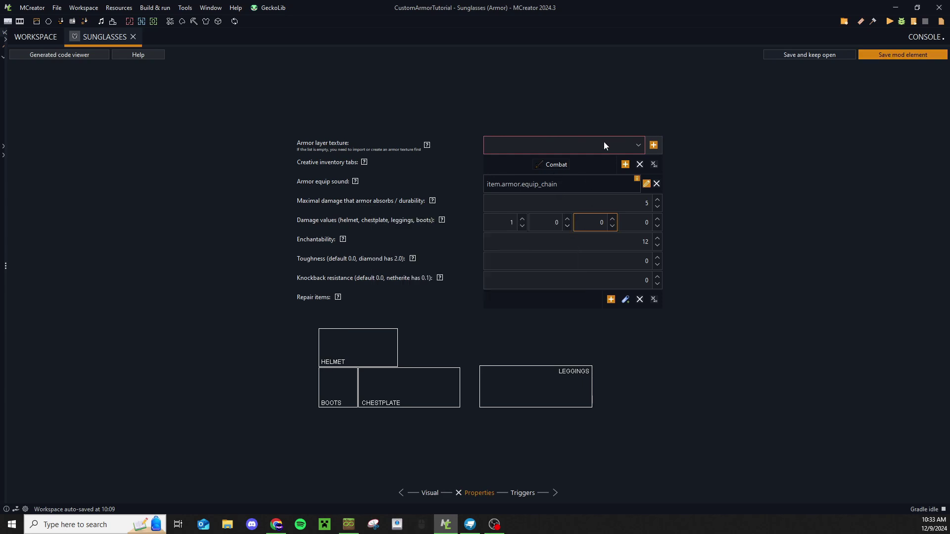
click(638, 144)
Step: Import Aluminum_Armor_Layer_1 and Aluminum_Armor_Layer_2 as an armor texture from the A.C.E.SMCOverhaul folder in Mods
click(30, 37)
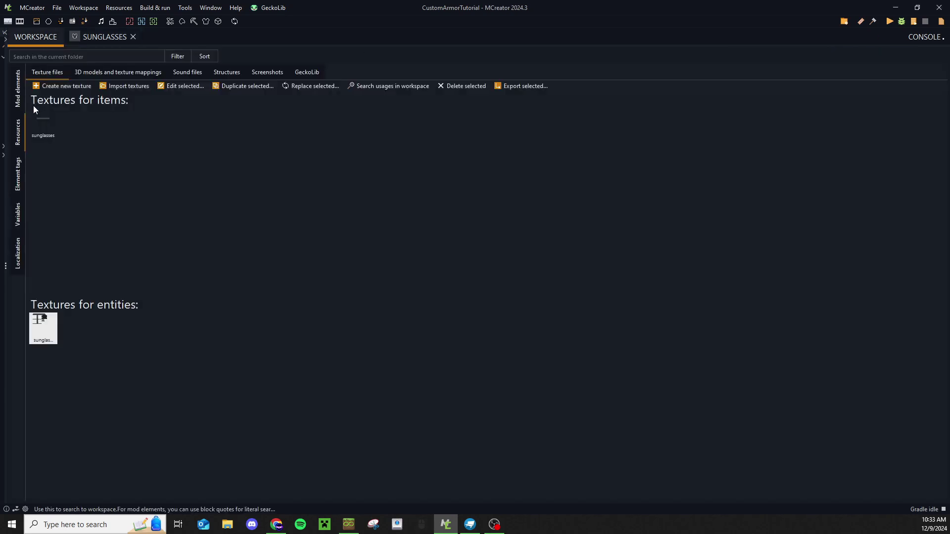
click(142, 87)
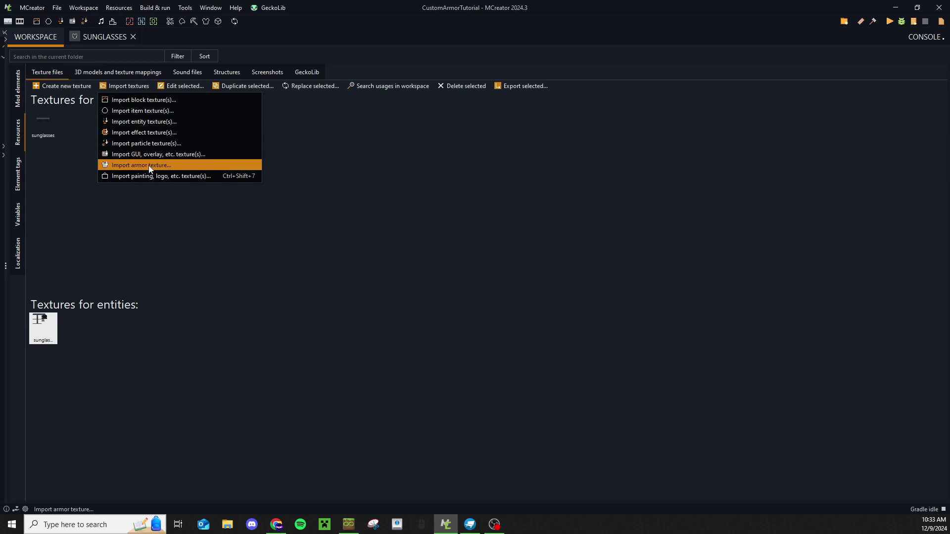
click(163, 163)
click(526, 255)
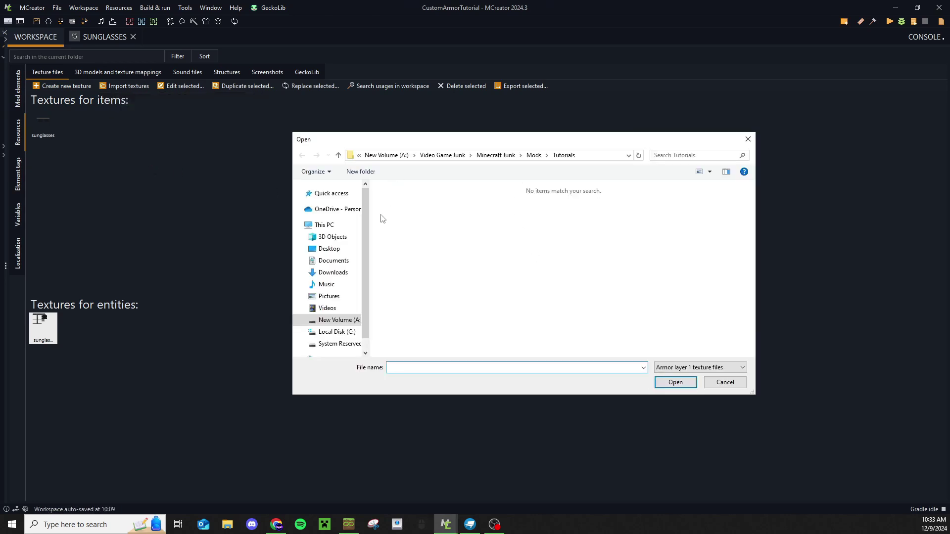
click(535, 156)
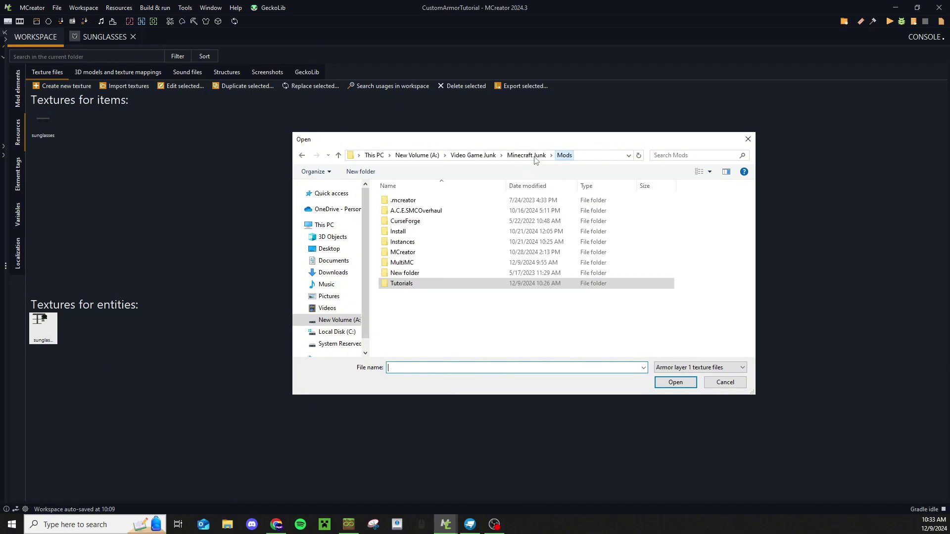
double_click(422, 211)
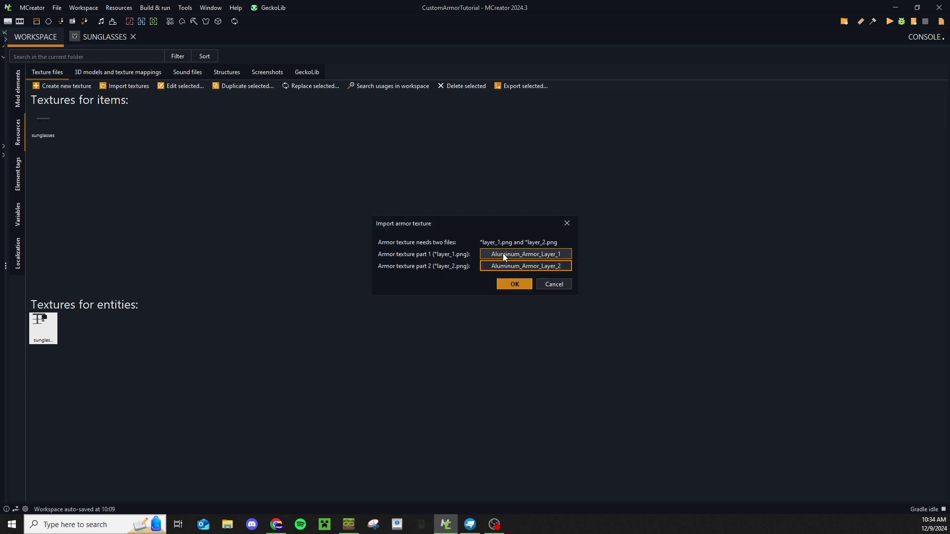
click(515, 285)
Step: Examine the two imported aluminum armor layer textures in the workspace resources, viewing aluminum_armor_layer_1.png in the image editor
click(44, 400)
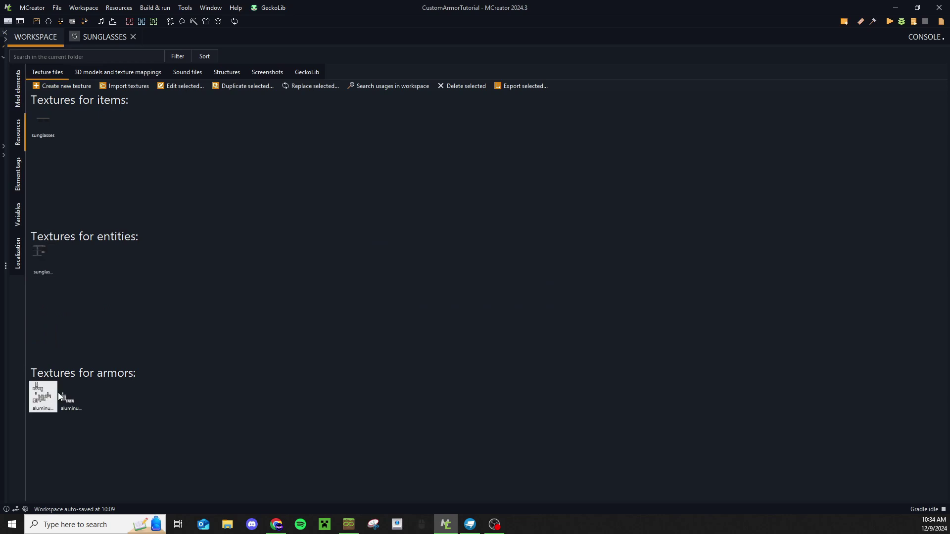
click(62, 392)
click(44, 395)
click(67, 398)
click(40, 397)
click(49, 400)
click(72, 398)
click(47, 397)
click(50, 398)
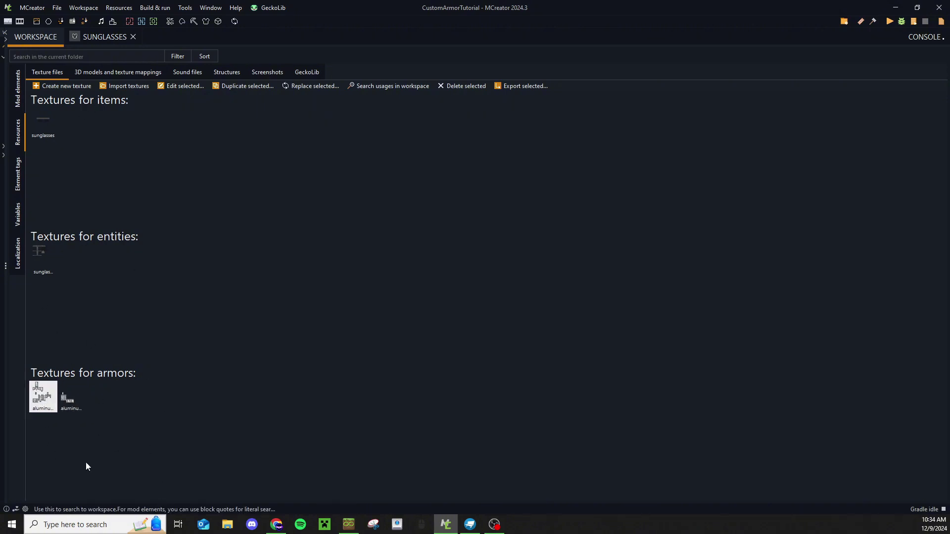
shift+click(69, 398)
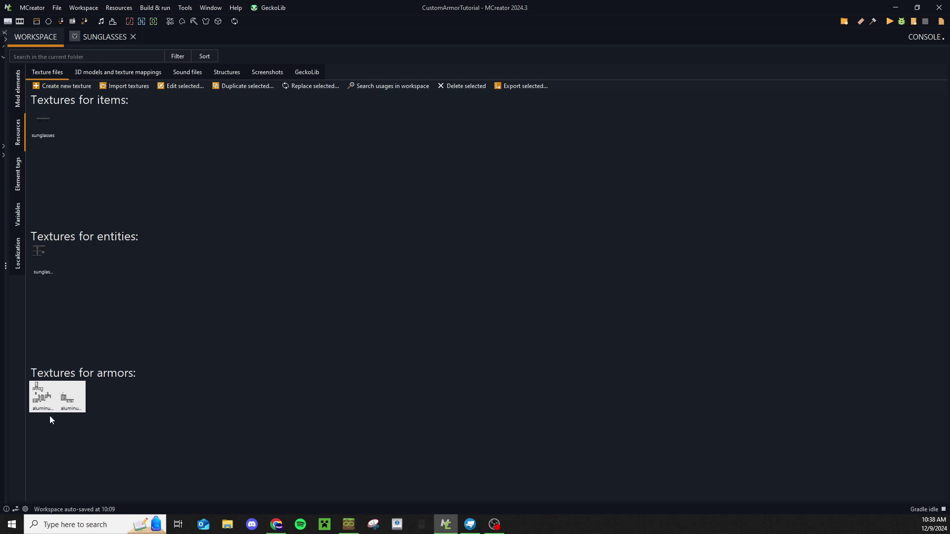
double_click(40, 398)
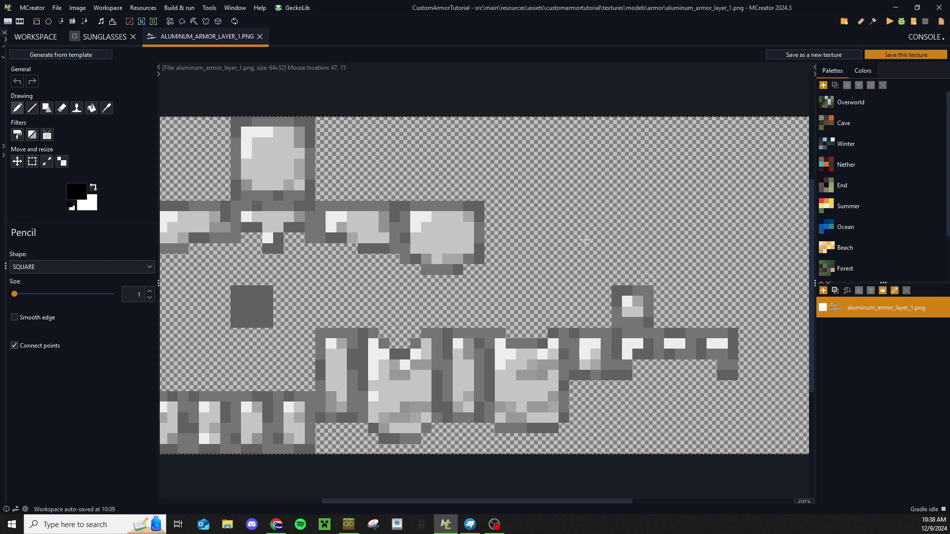
click(260, 36)
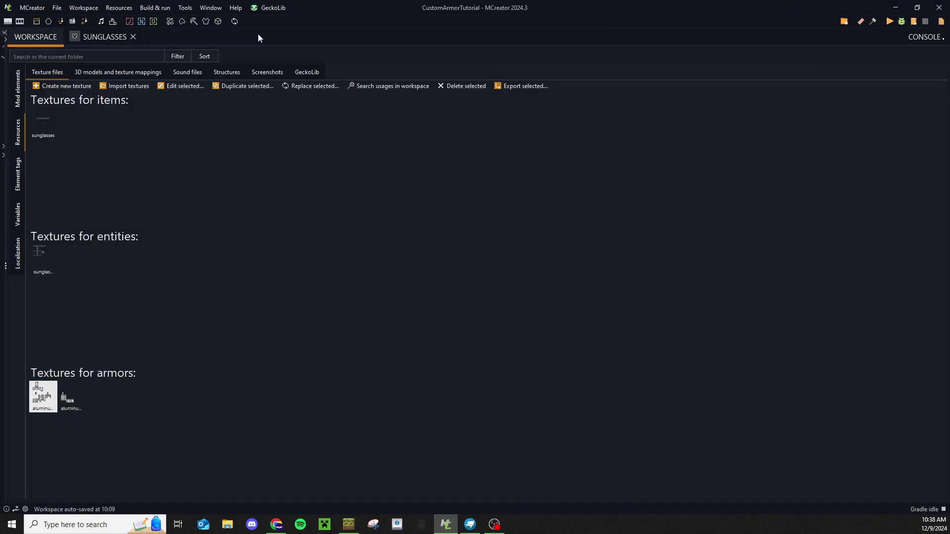
Step: Set the Sunglasses armor layer texture to aluminum_armor and recheck the helmet's own model and texture settings
click(589, 147)
click(580, 177)
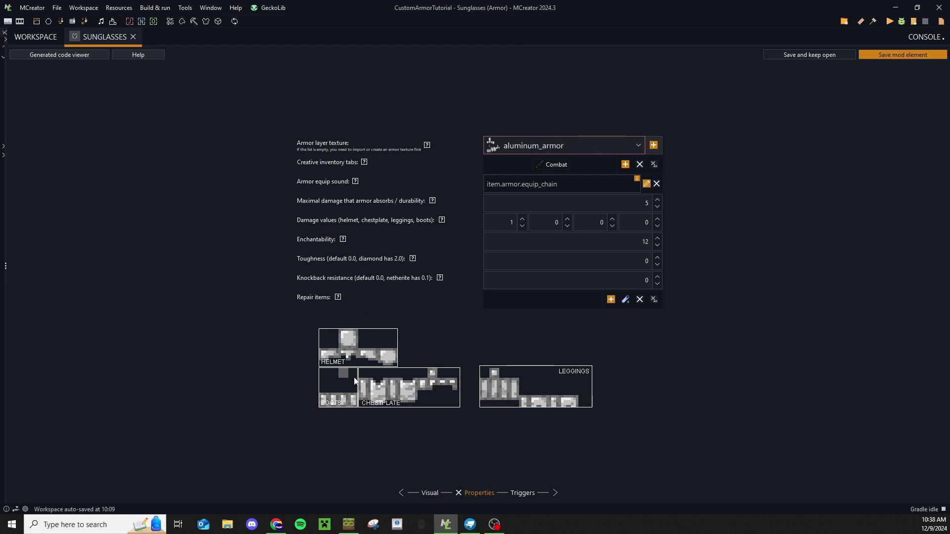
click(430, 493)
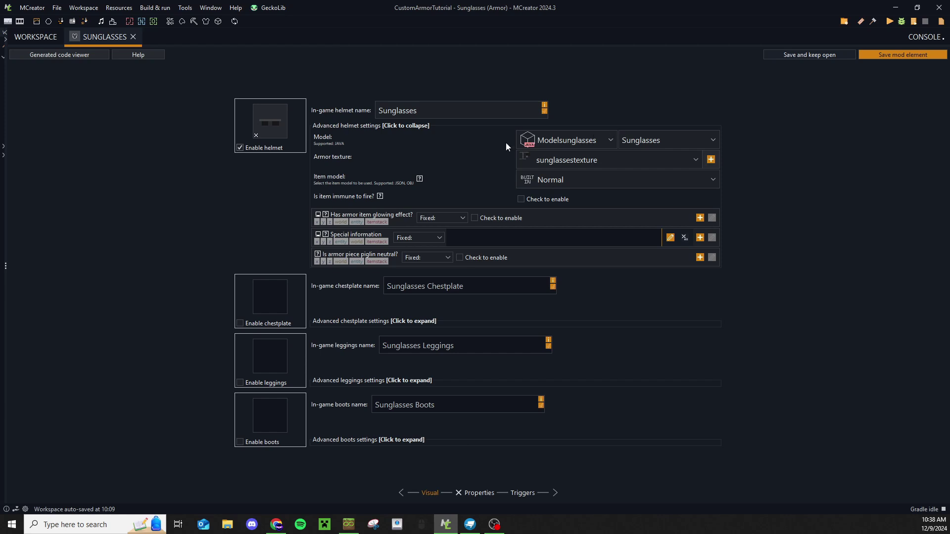
click(480, 492)
click(430, 493)
click(421, 127)
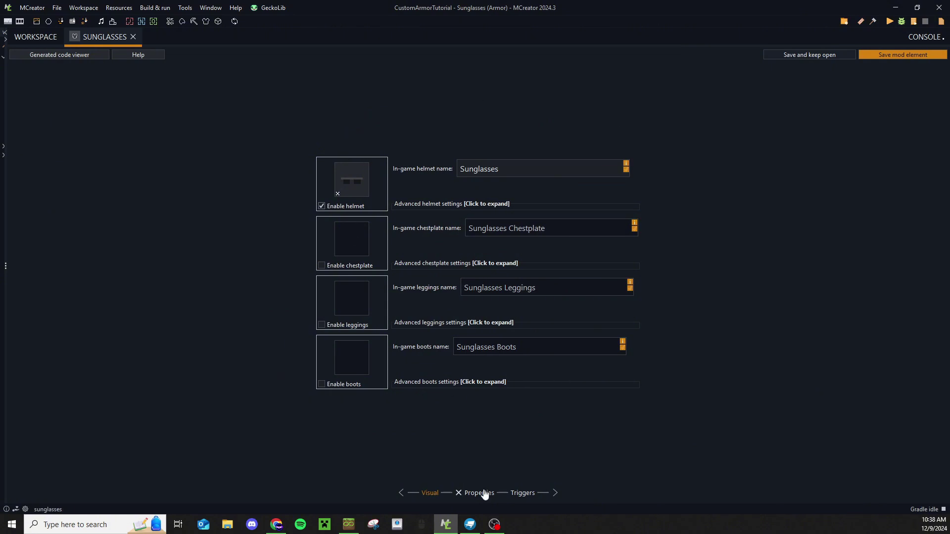
Step: Save the Sunglasses mod element and launch the Minecraft client to test it
click(887, 56)
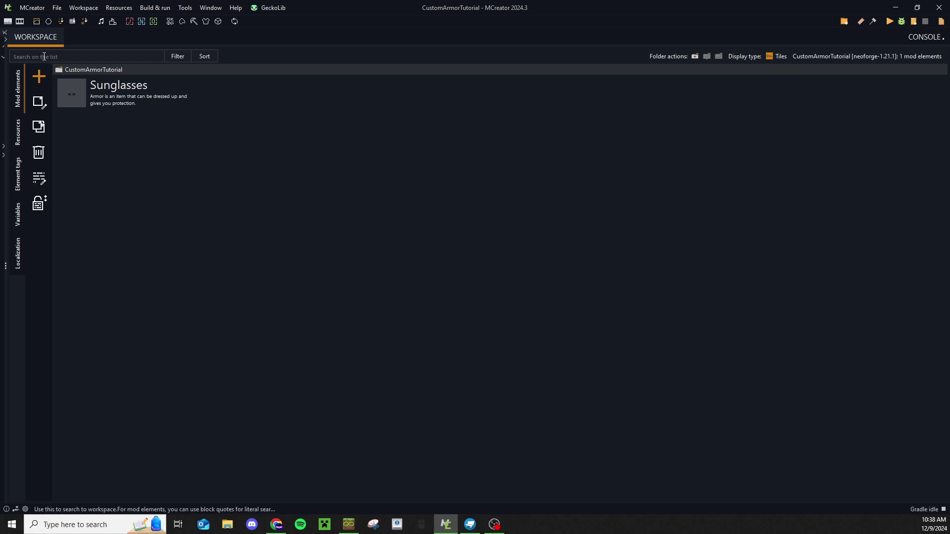
click(891, 22)
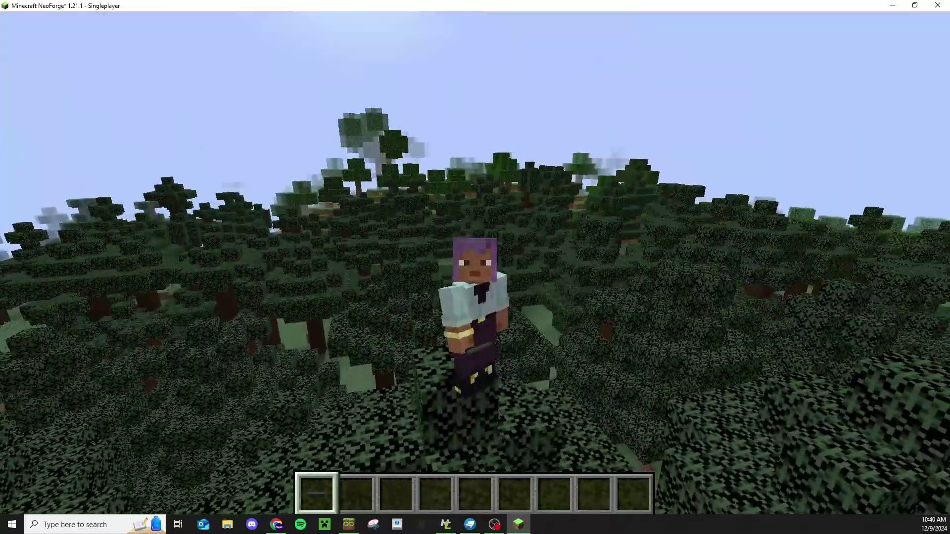
Step: Examine the sunglasses held and worn by the player in Minecraft, cycling through first-person, rear and front views
key(F5)
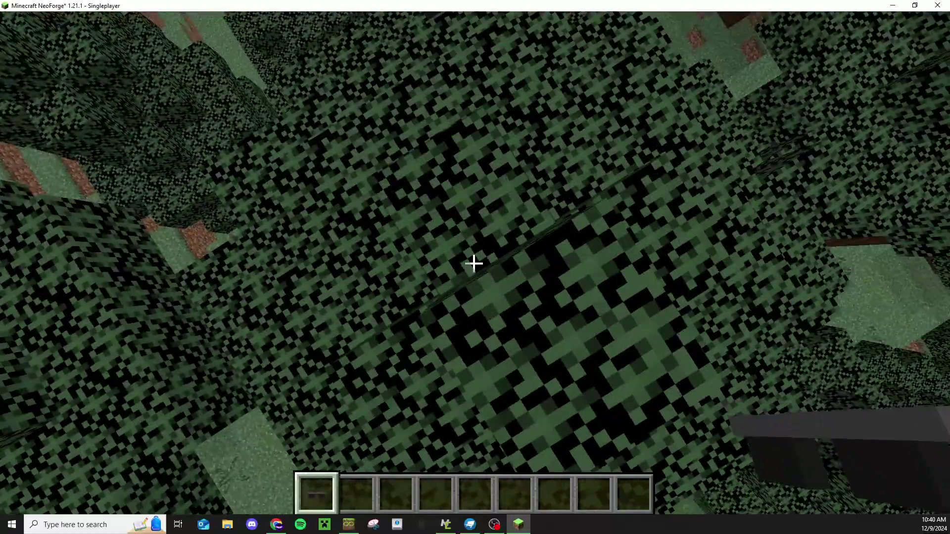
key(F5)
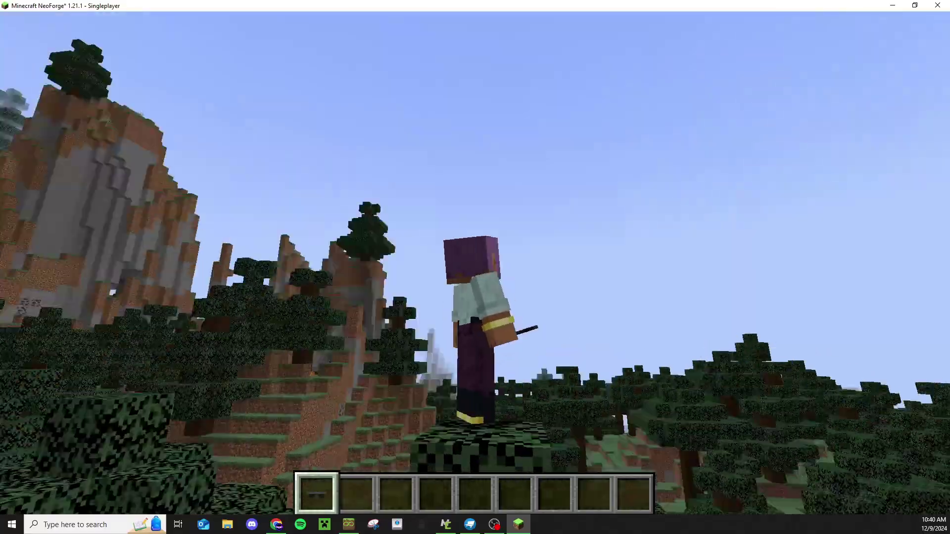
key(F5)
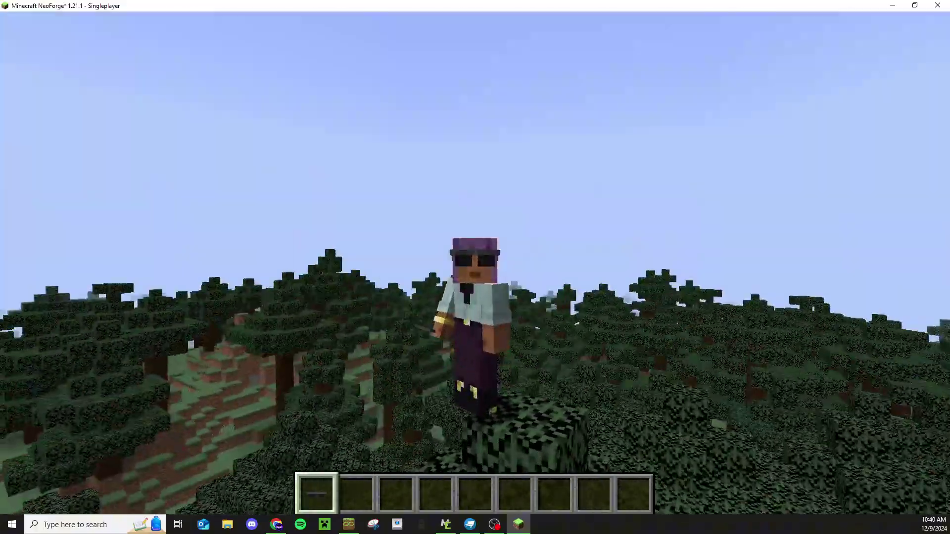
key(F5)
key(F5)
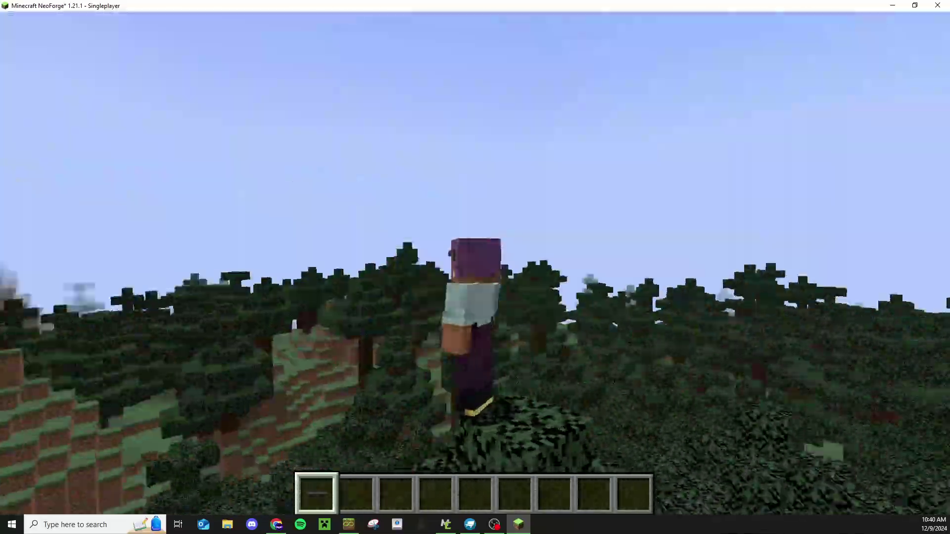
key(F5)
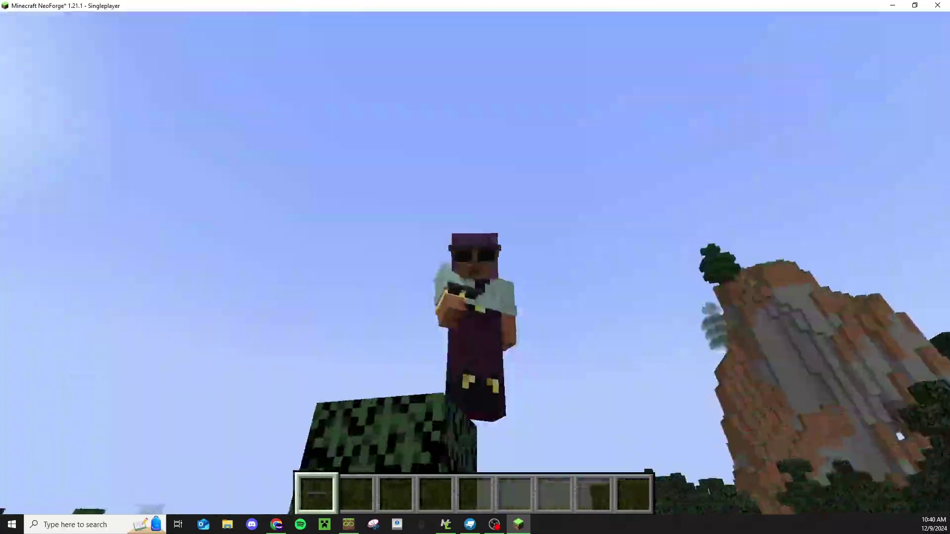